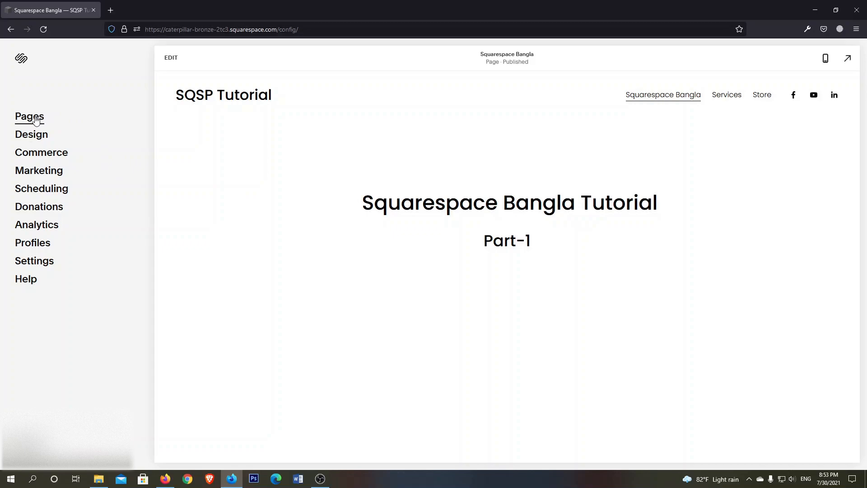
# Add a new blank page to the site's main navigation
pyautogui.click(36, 118)
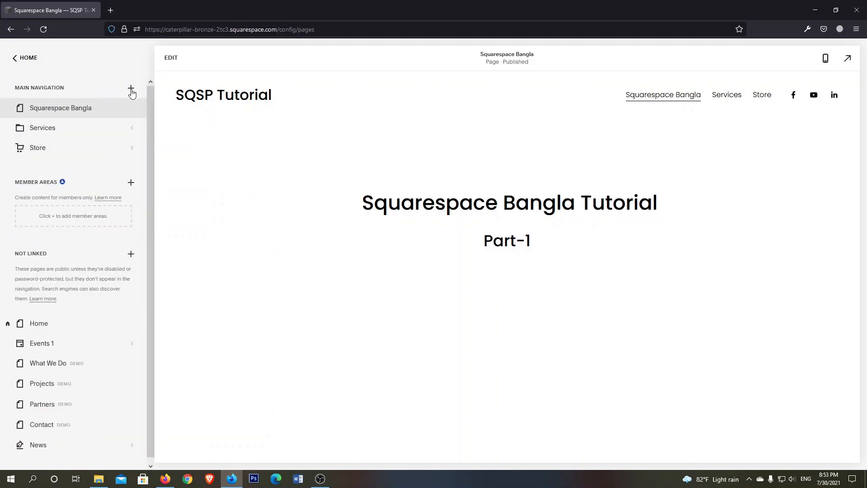
pyautogui.click(131, 90)
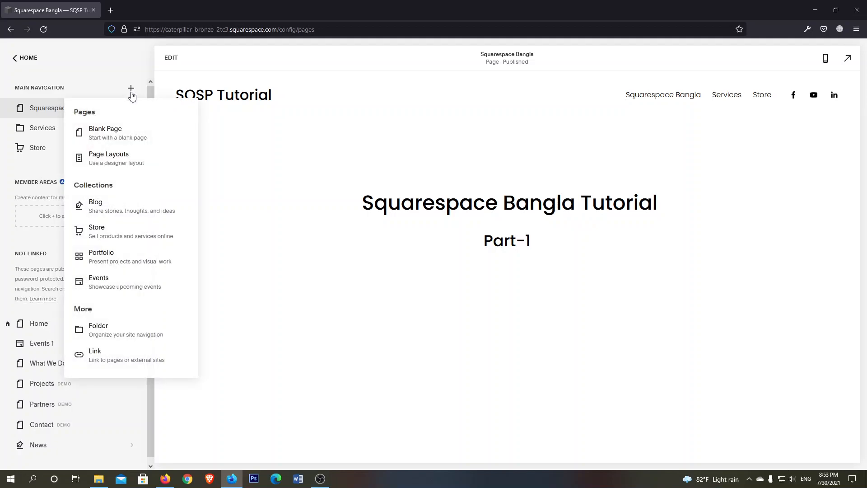
pyautogui.click(113, 138)
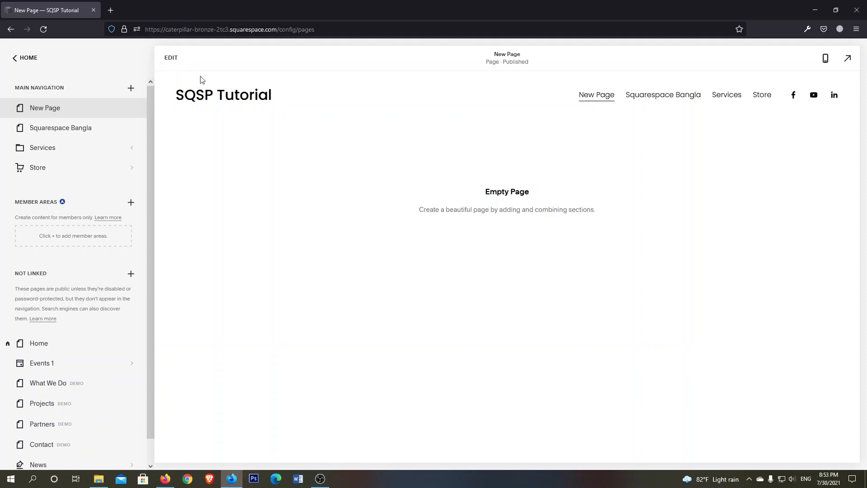
# Open the new page for editing and add a blank section to its content
pyautogui.click(171, 59)
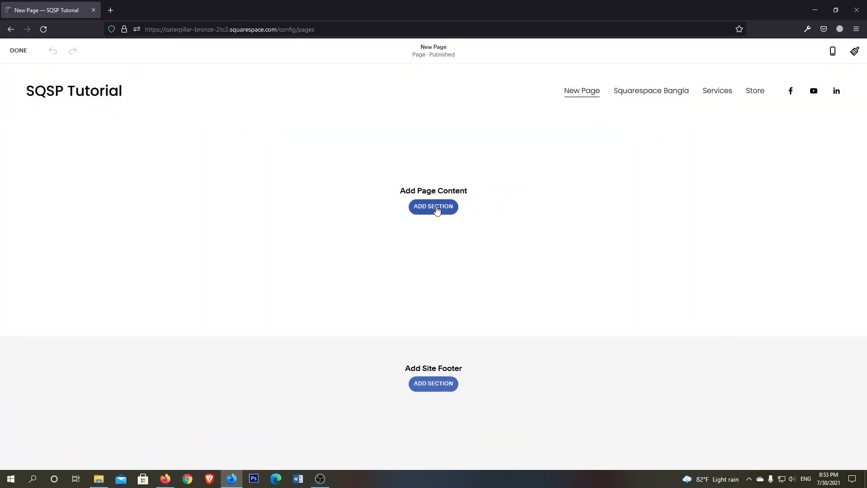
pyautogui.click(428, 210)
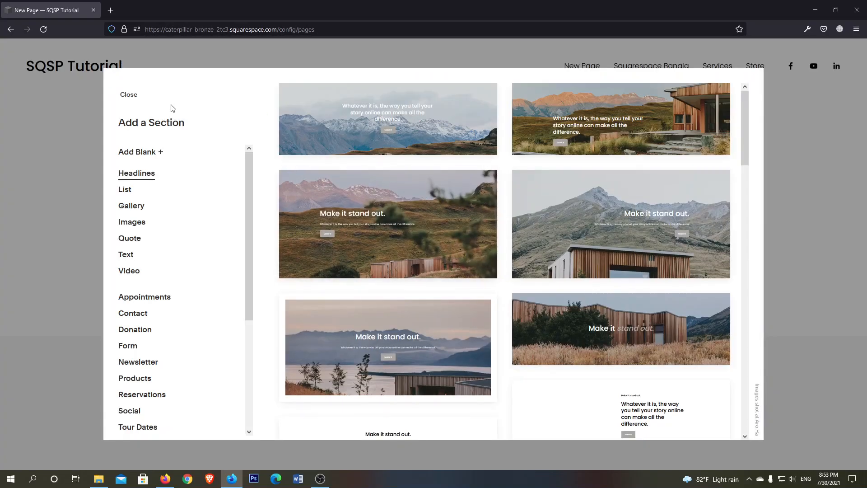
pyautogui.click(146, 153)
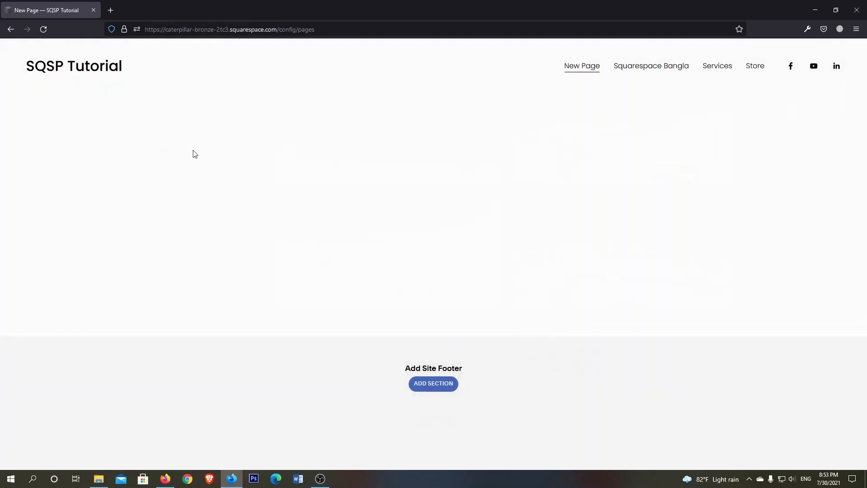
pyautogui.click(411, 211)
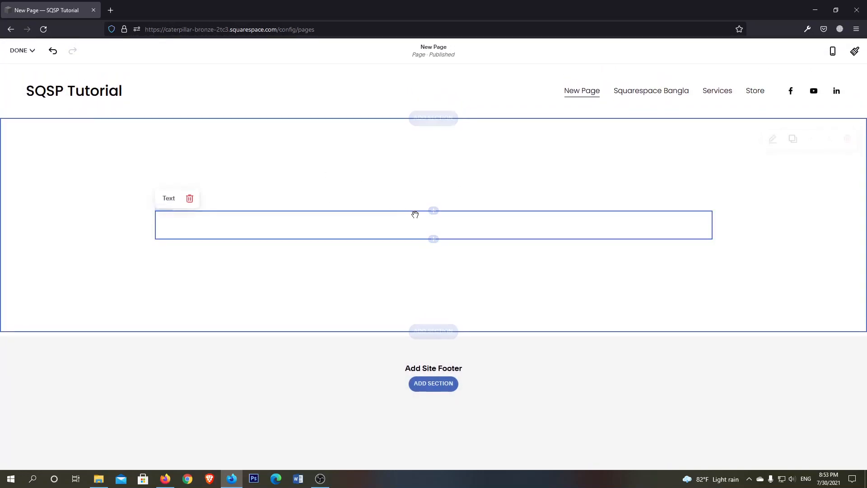
# Discard the unsaved changes made to the new page
pyautogui.moveTo(20, 53)
pyautogui.click(25, 71)
pyautogui.moveTo(22, 55)
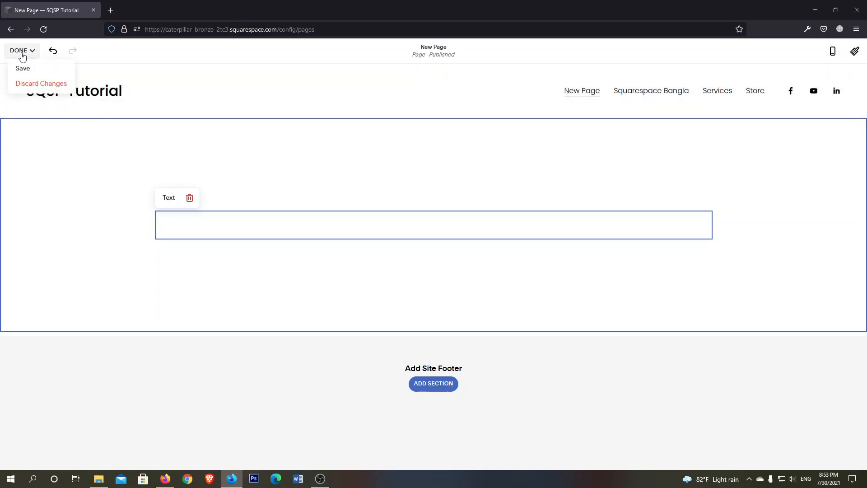
pyautogui.click(25, 84)
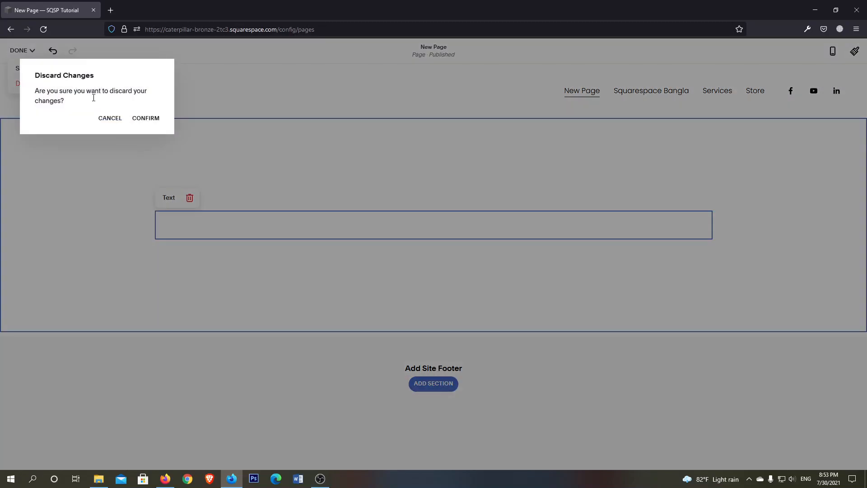
pyautogui.click(149, 121)
# Move New Page from the main navigation to Not Linked and open the Squarespace Bangla page for editing
pyautogui.moveTo(54, 108); pyautogui.dragTo(61, 330)
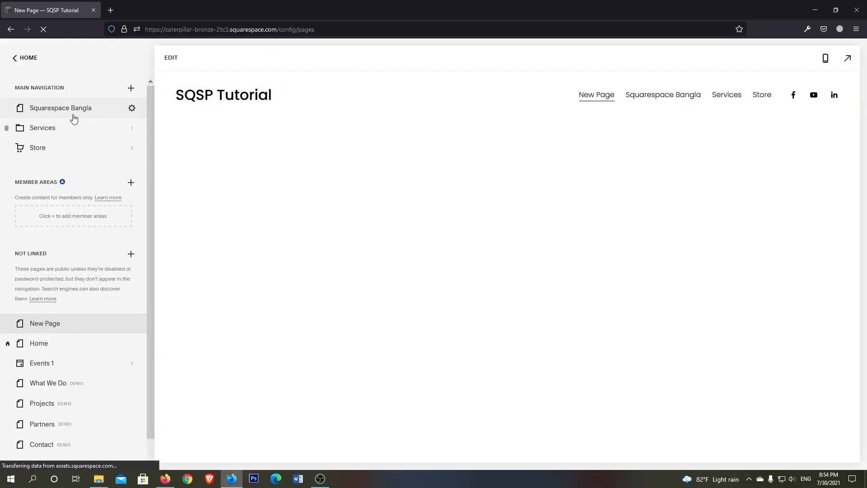
pyautogui.click(74, 115)
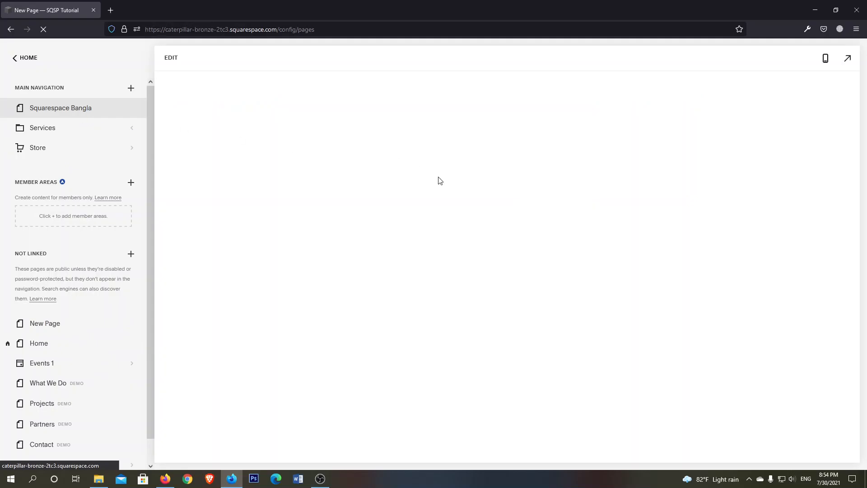
pyautogui.click(168, 60)
pyautogui.moveTo(469, 250)
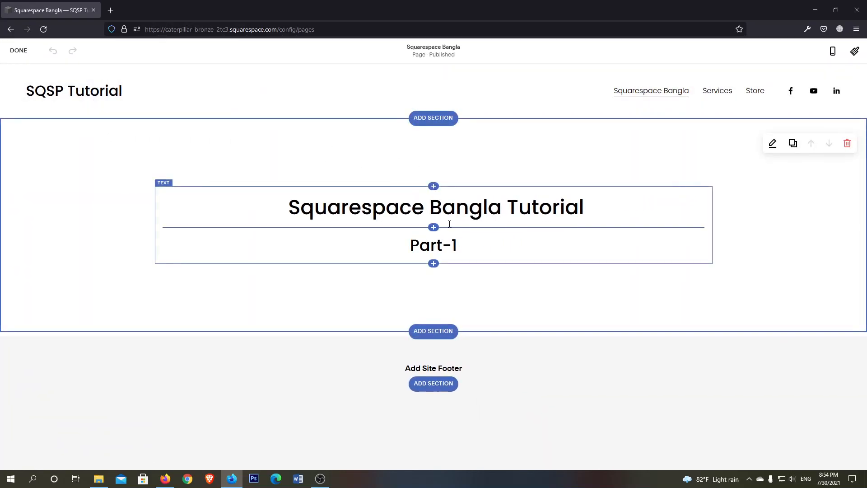
pyautogui.click(434, 263)
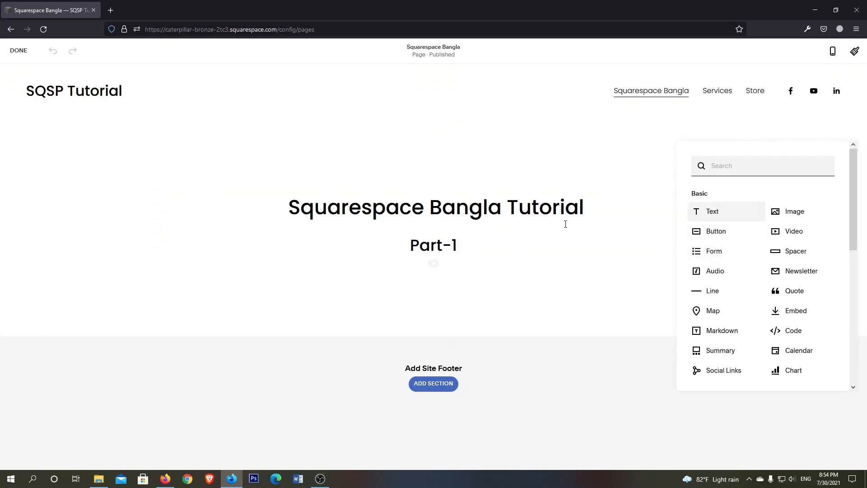
pyautogui.click(560, 248)
pyautogui.click(504, 285)
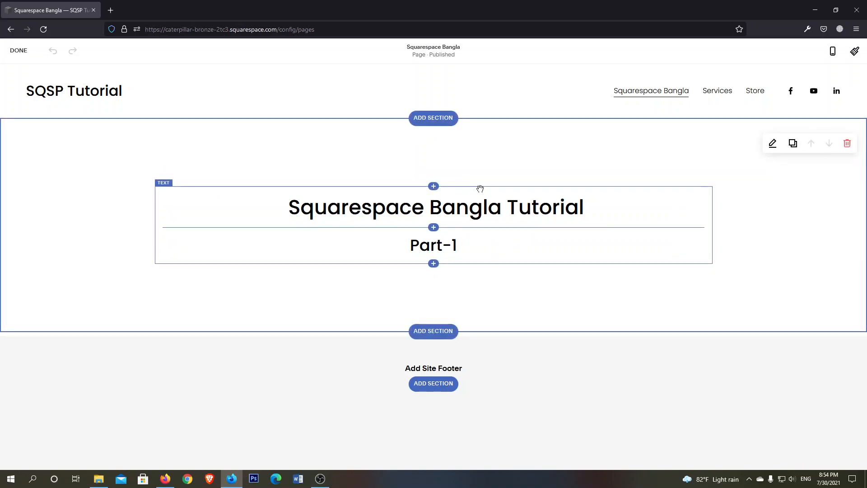
# Insert an empty text block below the "Part-1" heading
pyautogui.click(433, 265)
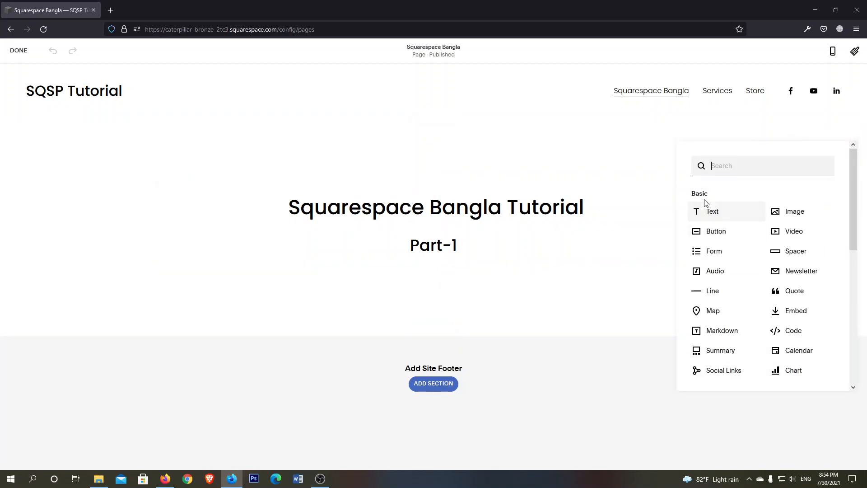
pyautogui.scroll(-3, 793, 226)
pyautogui.scroll(3, 799, 254)
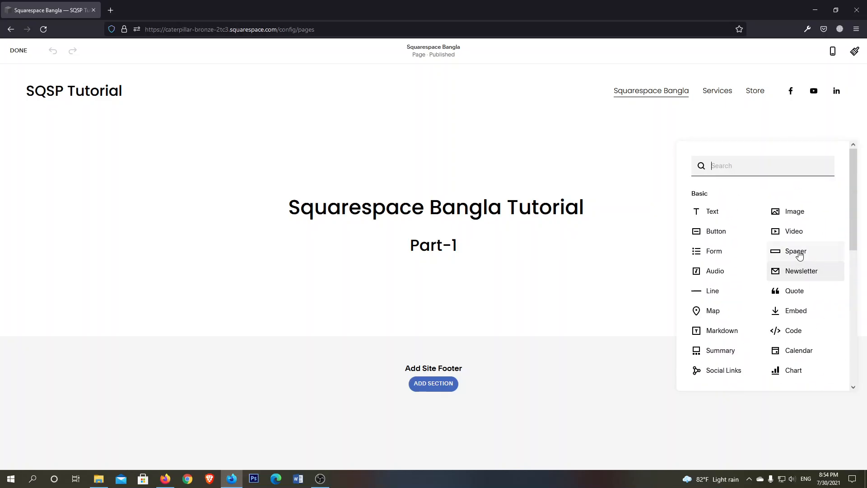
pyautogui.click(713, 212)
pyautogui.click(224, 270)
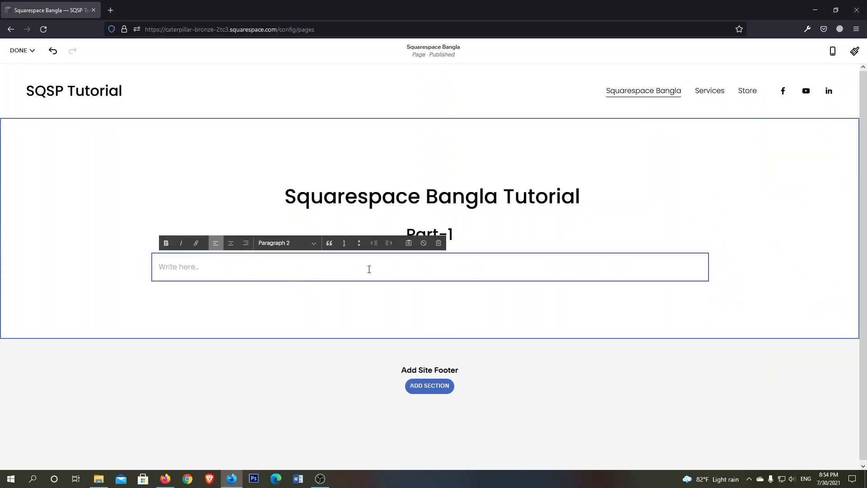
pyautogui.press('Escape')
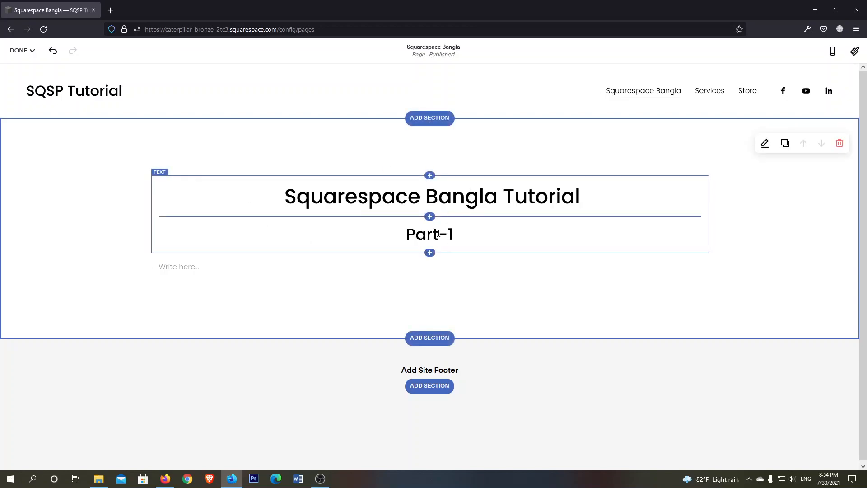
# Try left and right alignment on the "Squarespace Bangla Tutorial" heading and set it back to centre
pyautogui.click(344, 199)
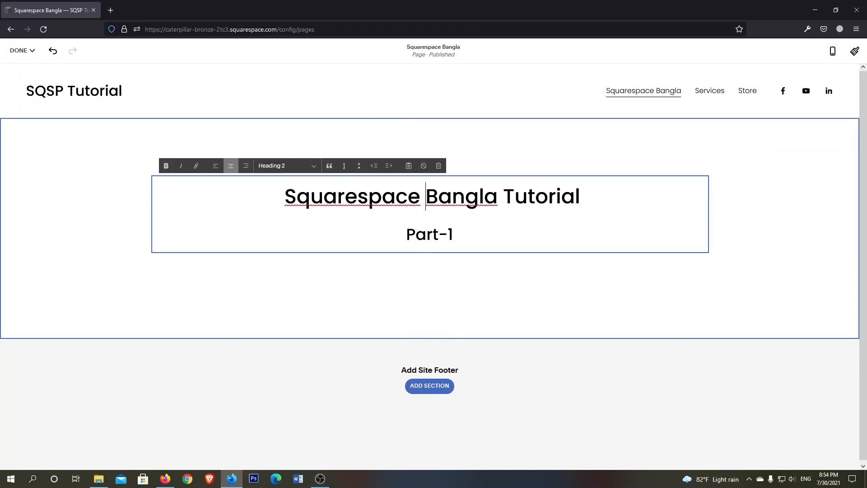
pyautogui.tripleClick(429, 194)
pyautogui.click(322, 199)
pyautogui.click(216, 166)
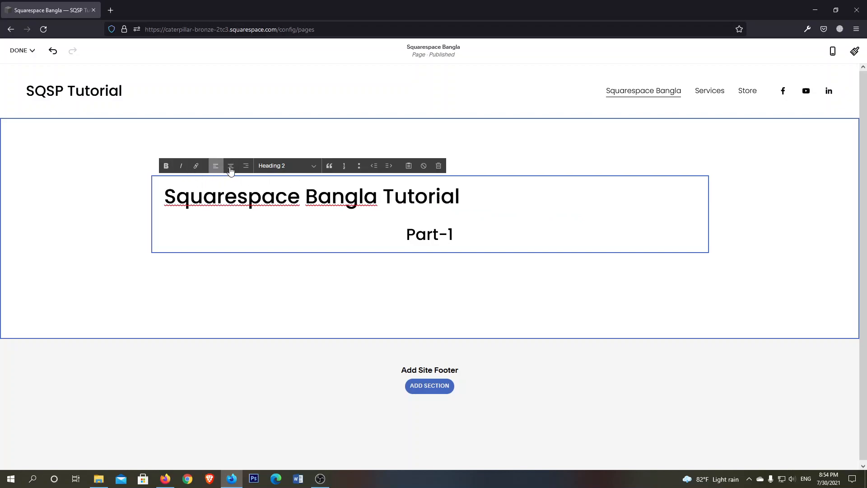
pyautogui.click(230, 166)
pyautogui.click(247, 167)
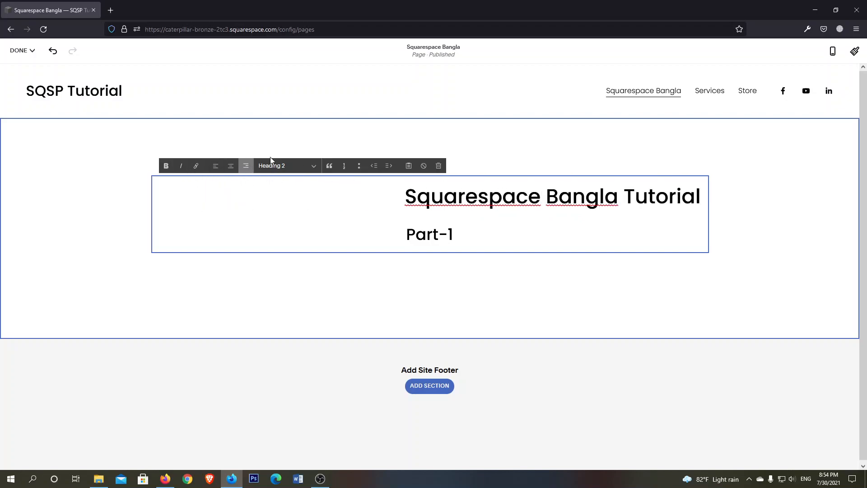
pyautogui.click(230, 166)
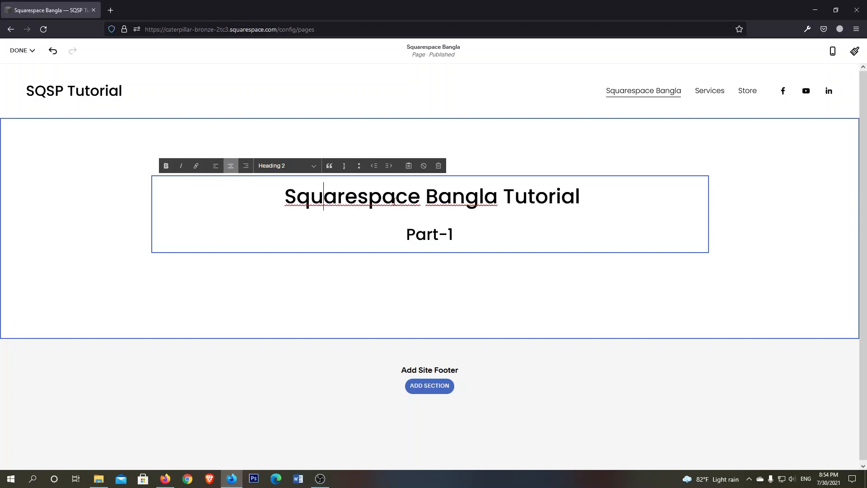
# Open the link editor for the word "Squarespace" in the heading and examine the Email link fields
pyautogui.moveTo(418, 196); pyautogui.dragTo(288, 196)
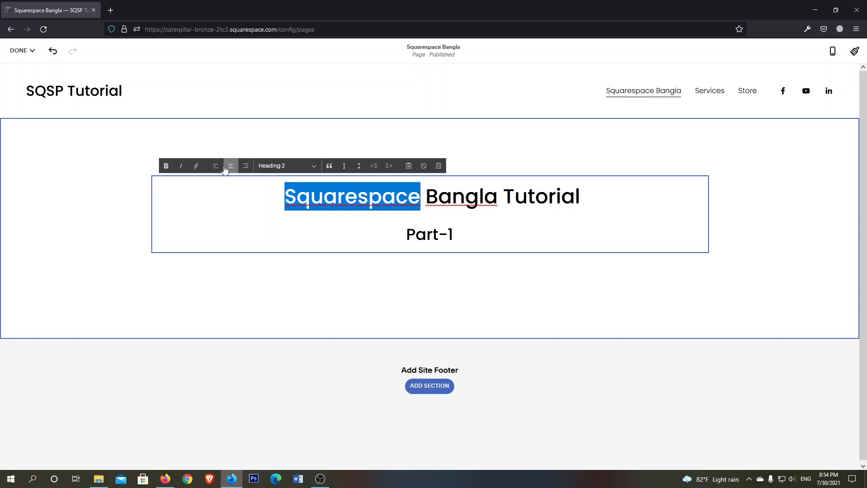
pyautogui.click(197, 167)
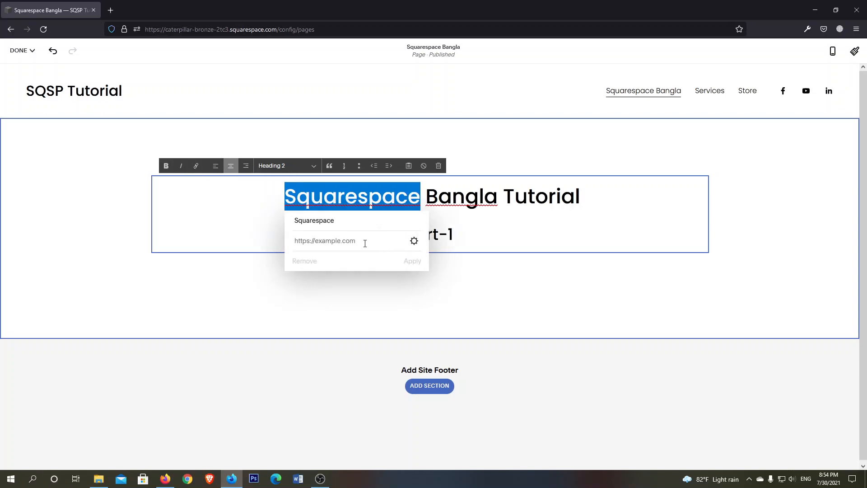
pyautogui.click(414, 242)
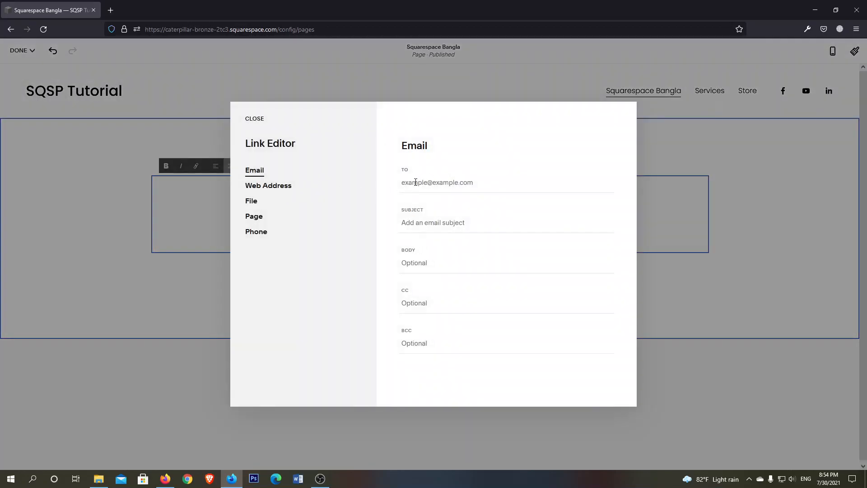
pyautogui.click(416, 184)
pyautogui.click(420, 219)
pyautogui.click(425, 265)
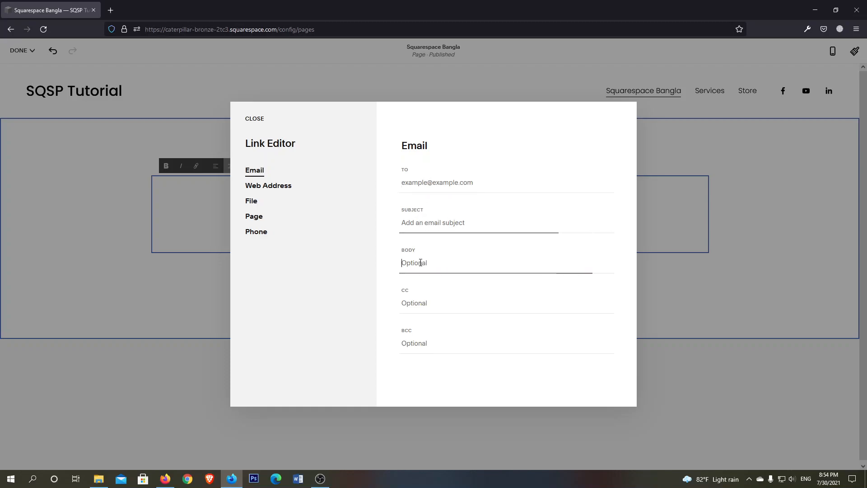
# Examine the Web Address and Page link types, including the list of site pages available as targets
pyautogui.click(283, 194)
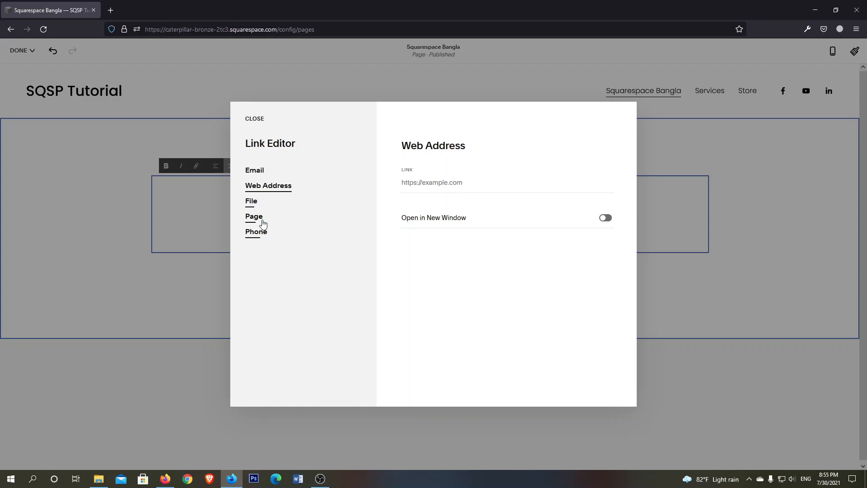
pyautogui.click(255, 218)
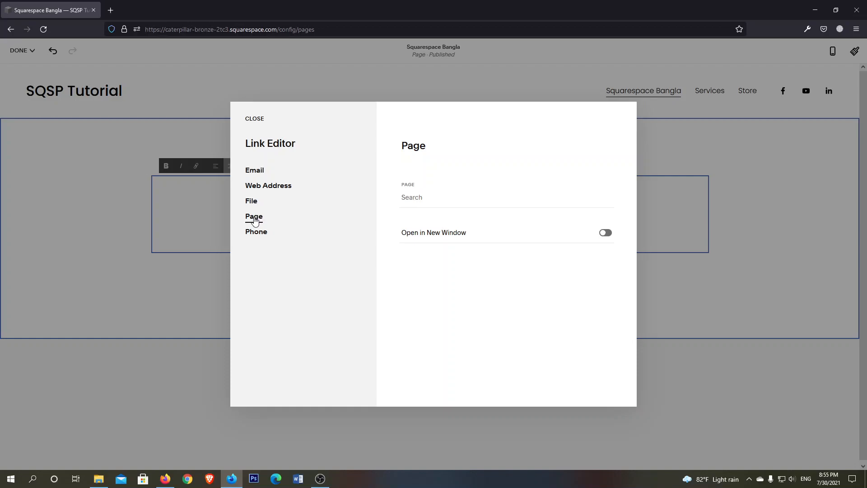
pyautogui.click(428, 199)
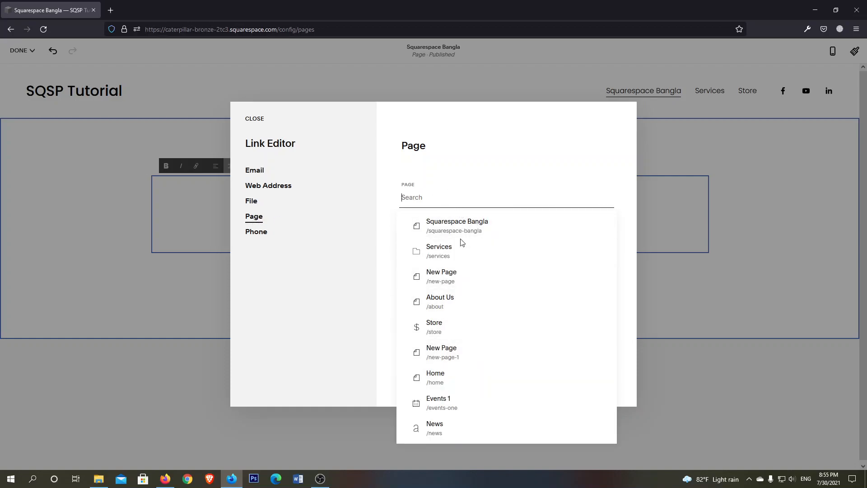
pyautogui.click(452, 171)
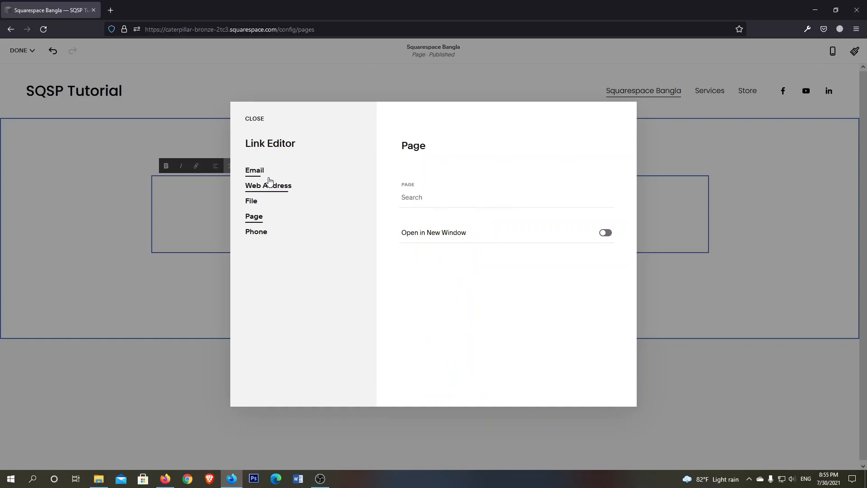
# Try the Open in New Window option for a Web Address link, switching it on and off again
pyautogui.click(269, 185)
pyautogui.click(449, 182)
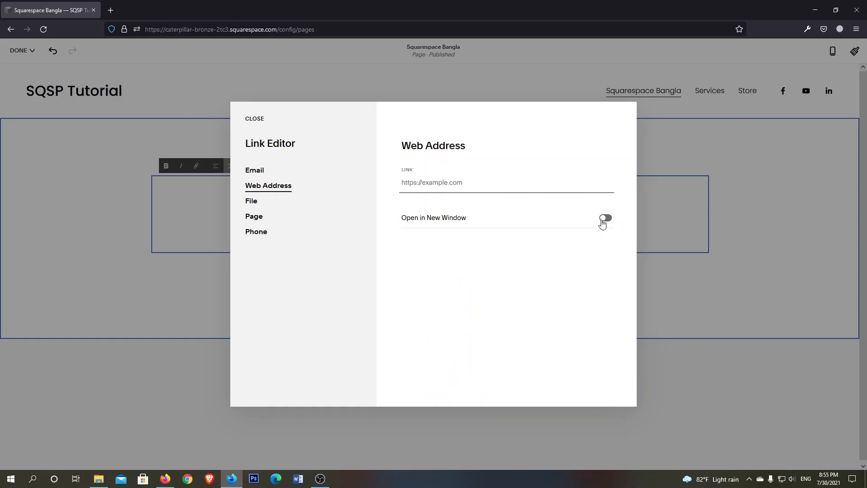
pyautogui.click(605, 219)
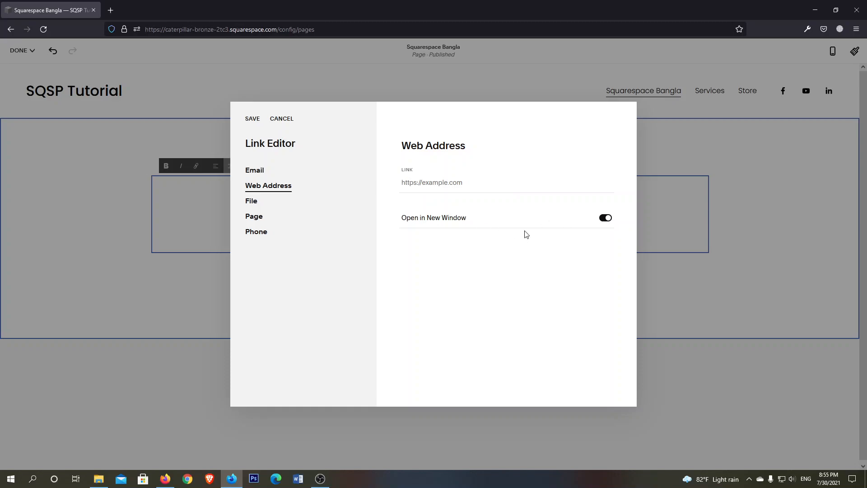
pyautogui.click(606, 219)
# Examine the File link type and its upload dialog, leaving it without choosing a file
pyautogui.click(252, 203)
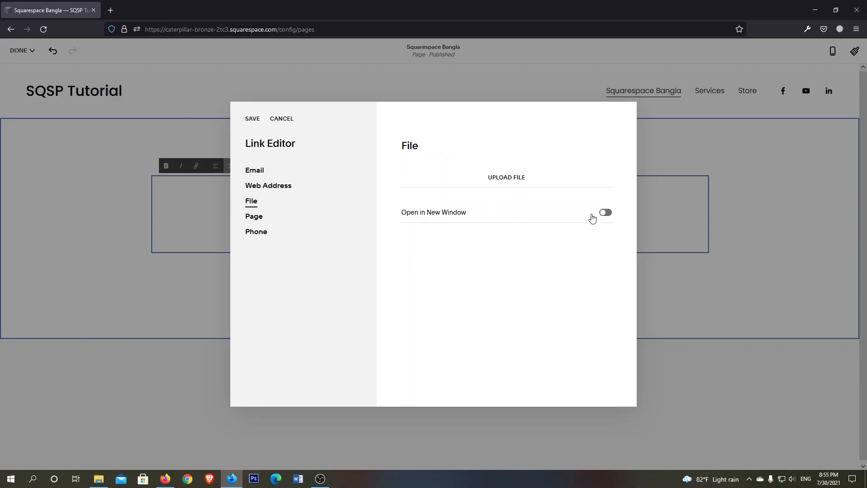
pyautogui.click(501, 183)
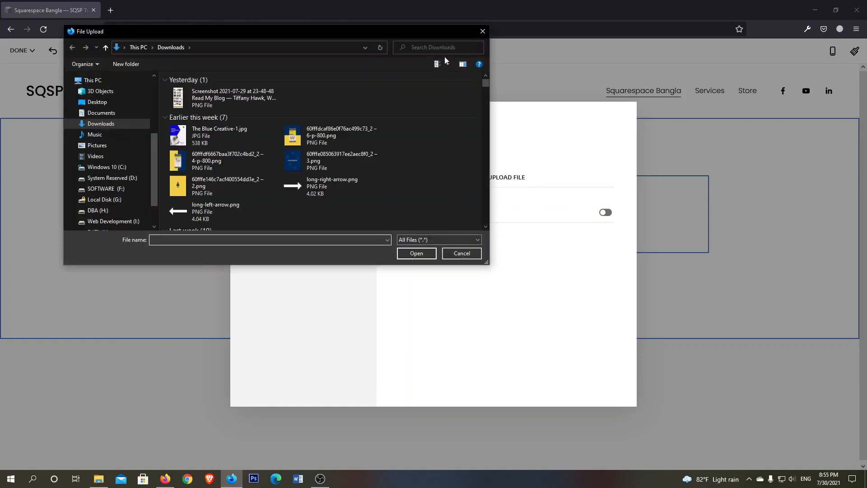
pyautogui.click(483, 31)
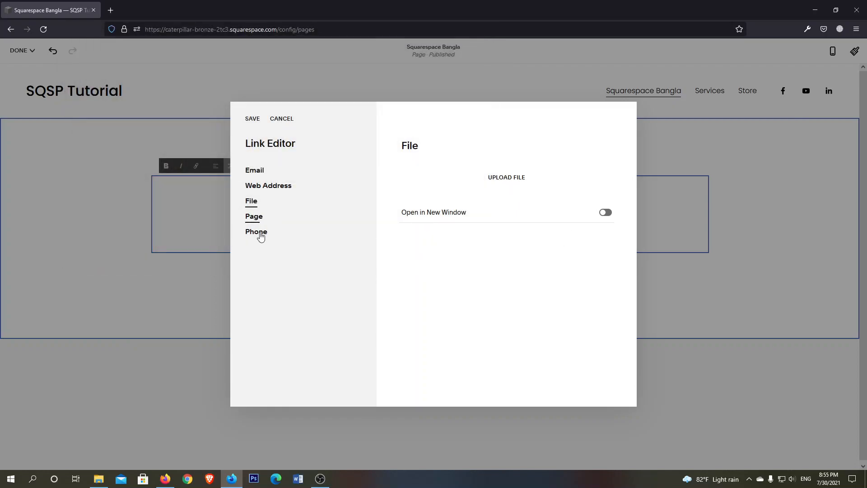
# Examine the Phone link type and close the link editor without adding a link to the word "Squarespace"
pyautogui.click(258, 232)
pyautogui.click(424, 167)
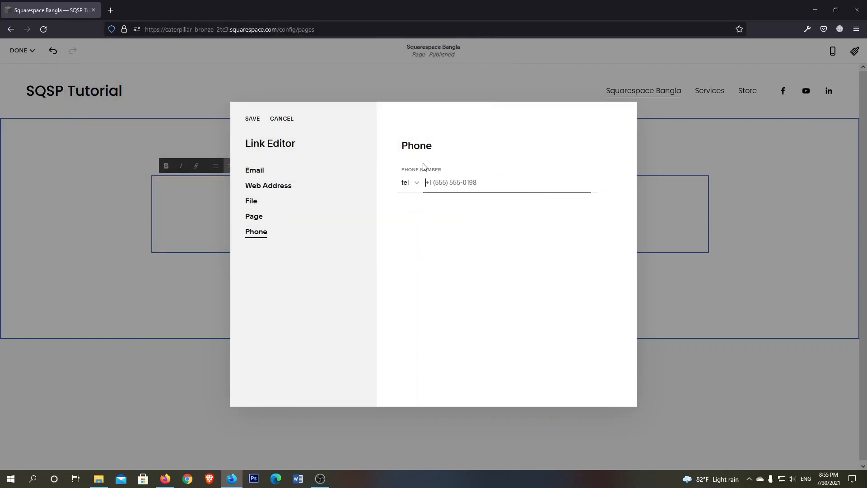
pyautogui.click(282, 120)
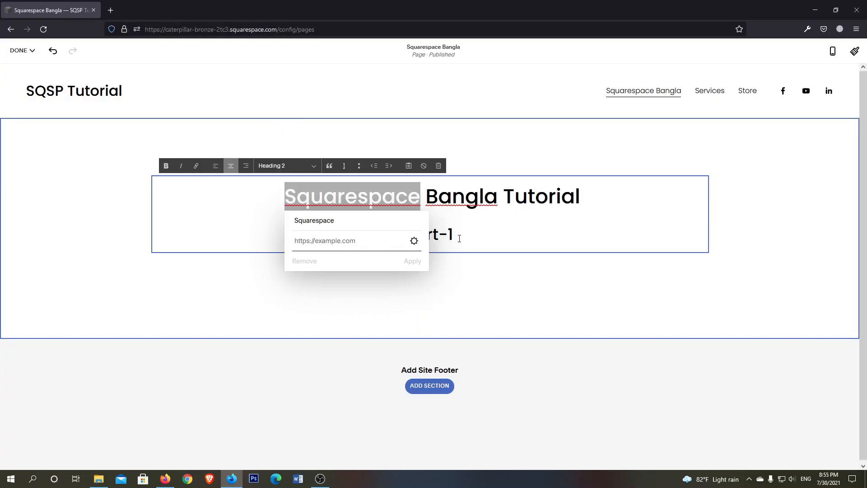
pyautogui.click(463, 208)
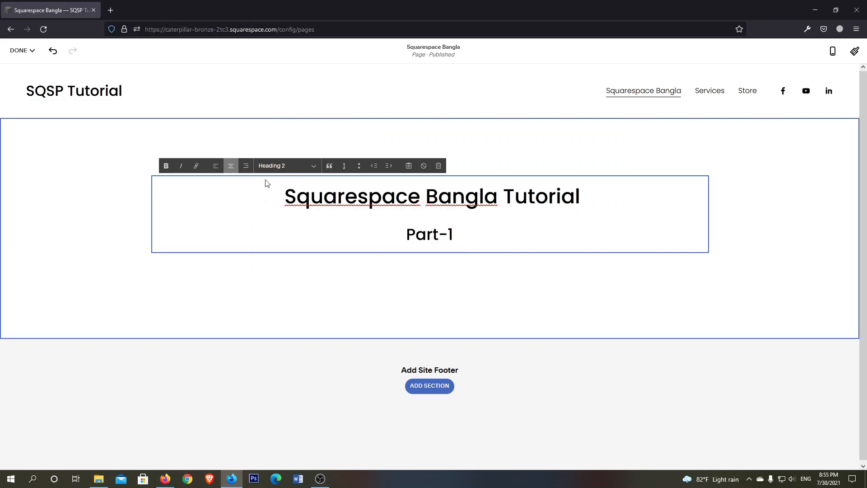
# Try bold and italic formatting on the word "Squarespace" in the heading, switching both off again
pyautogui.doubleClick(364, 194)
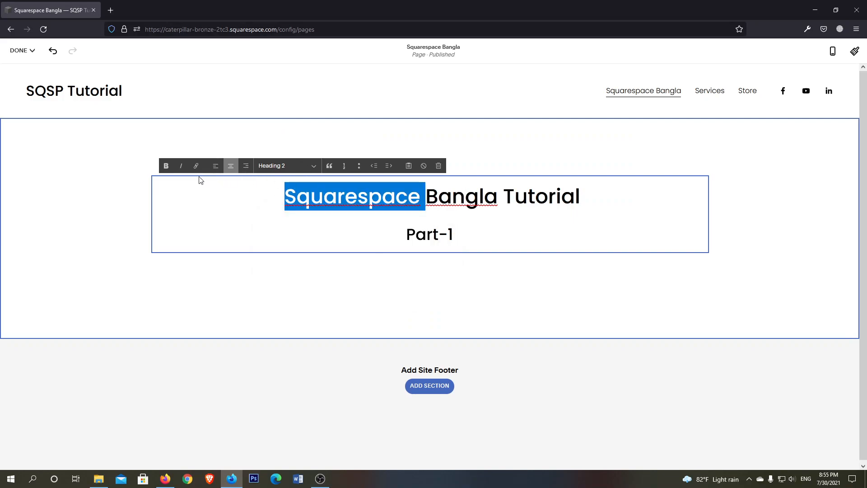
pyautogui.click(166, 166)
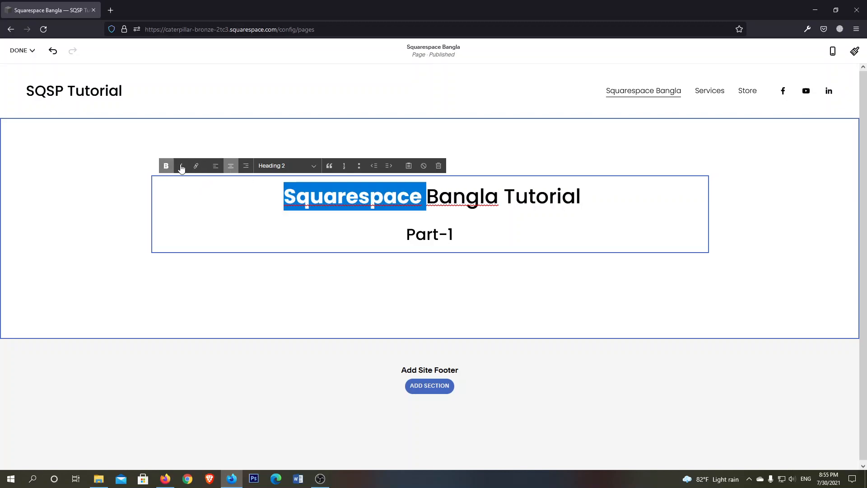
pyautogui.click(181, 166)
pyautogui.click(166, 166)
pyautogui.click(181, 166)
pyautogui.click(323, 197)
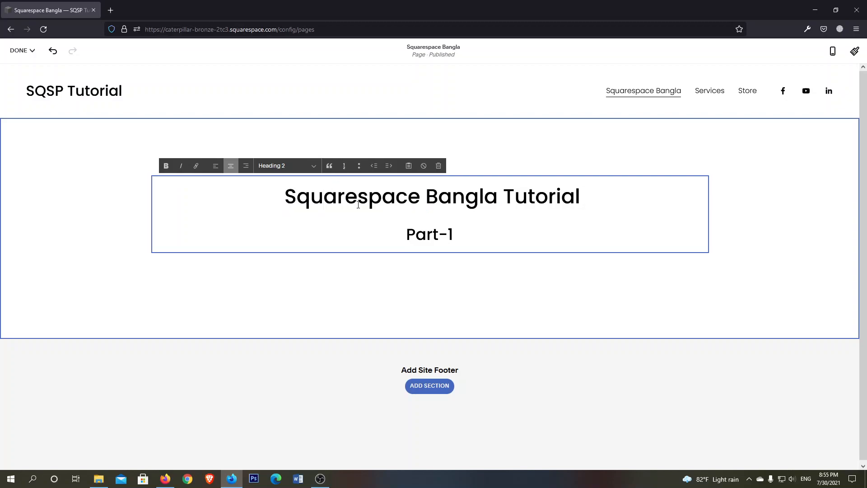
# Try the quote format on the "Squarespace Bangla Tutorial" line and remove it again
pyautogui.tripleClick(358, 204)
pyautogui.click(374, 203)
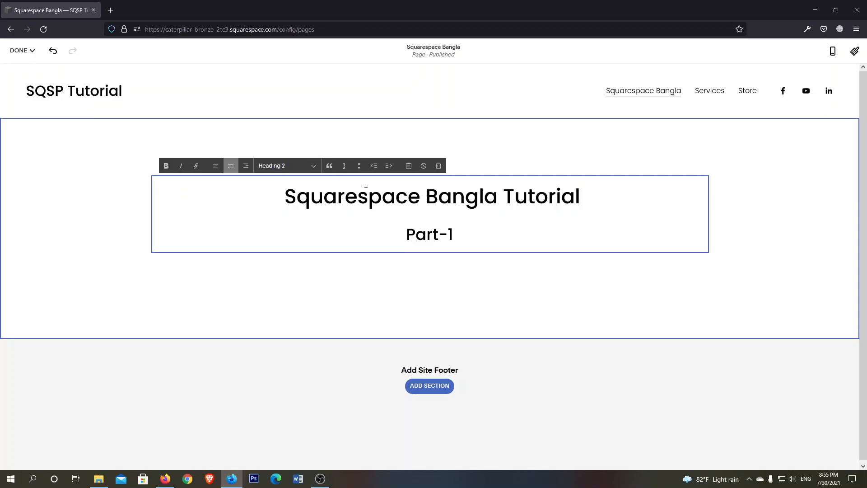
pyautogui.click(329, 166)
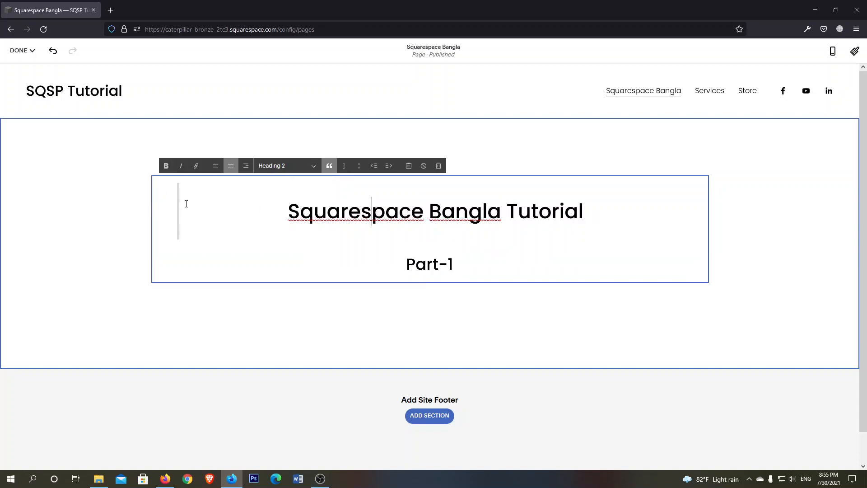
pyautogui.click(329, 166)
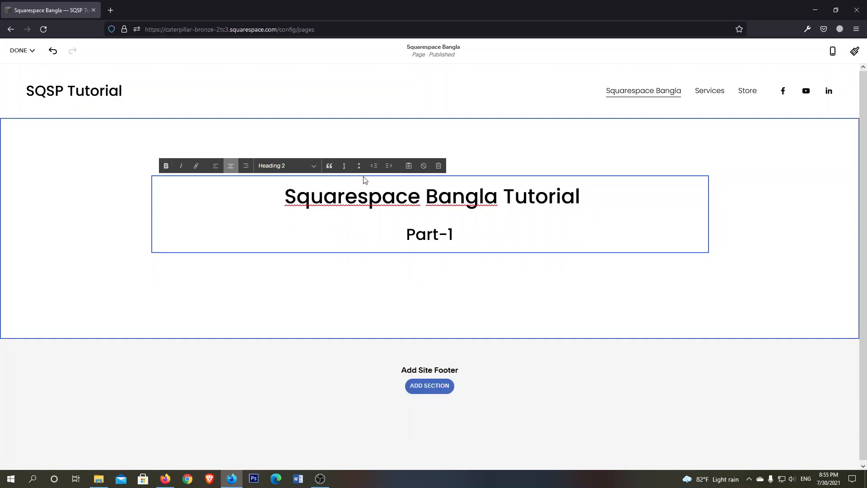
# Try numbered and bulleted list formatting on both heading lines and remove the list formatting again
pyautogui.moveTo(477, 237); pyautogui.dragTo(255, 193)
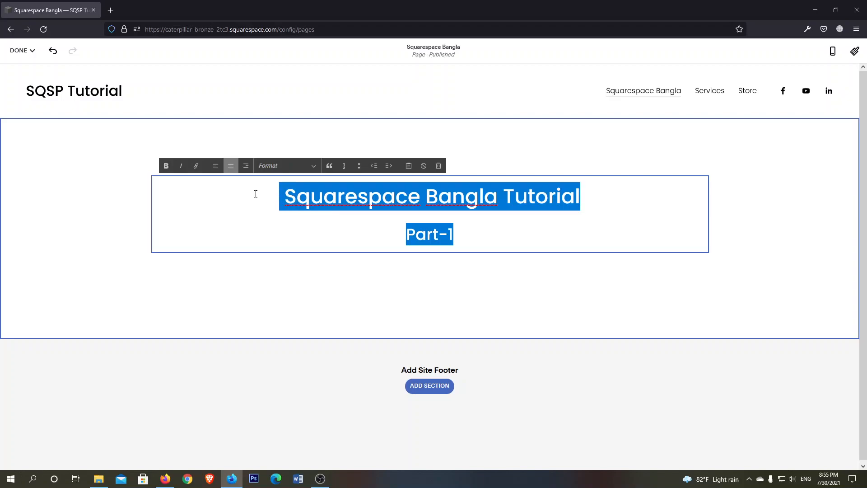
pyautogui.click(344, 168)
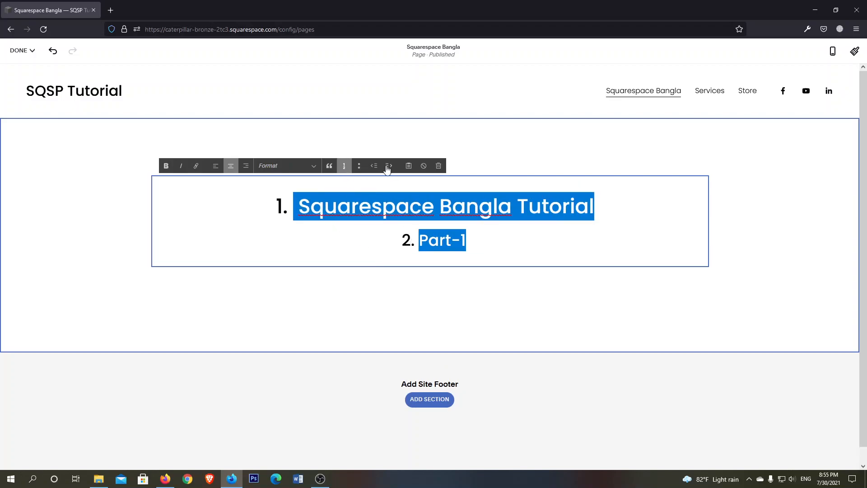
pyautogui.click(359, 168)
pyautogui.click(344, 167)
pyautogui.click(344, 166)
pyautogui.click(367, 197)
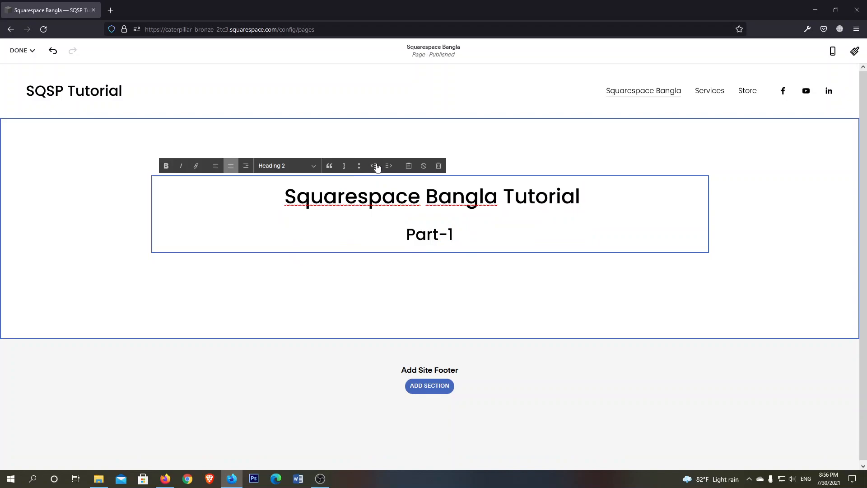
# Try increasing and decreasing the indent of the left-aligned "Squarespace Bangla Tutorial" line, and restore its center alignment
pyautogui.doubleClick(373, 189)
pyautogui.click(373, 189)
pyautogui.click(215, 166)
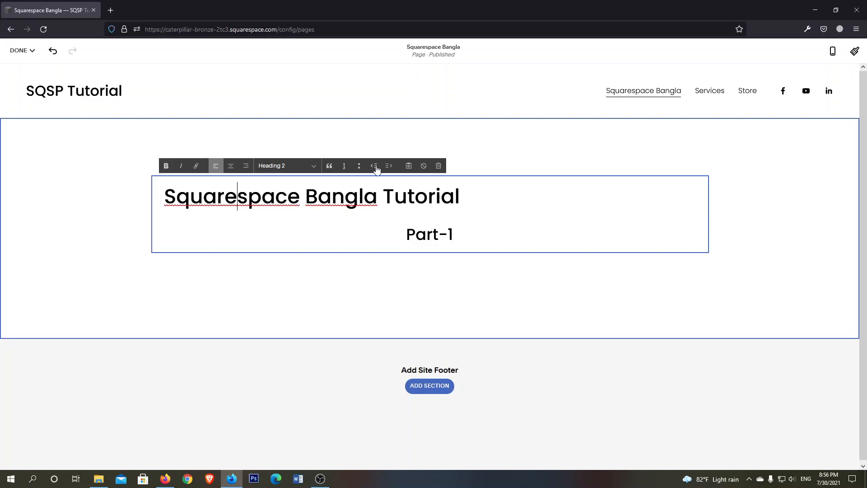
pyautogui.tripleClick(229, 196)
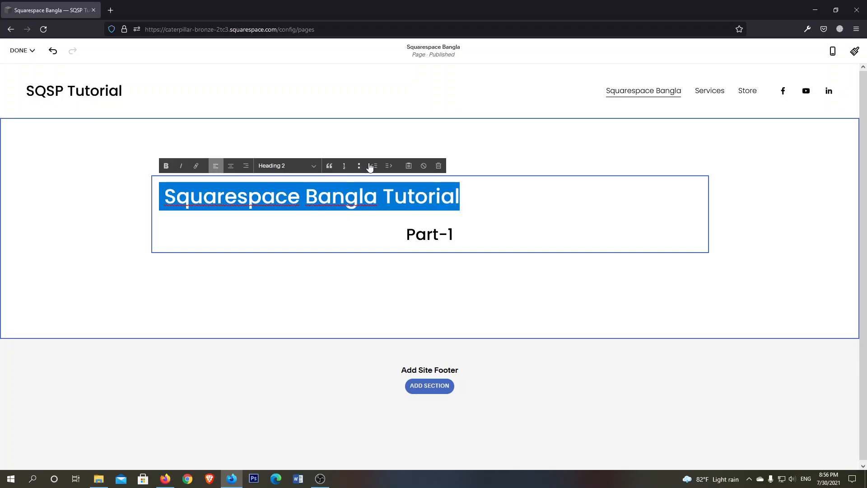
pyautogui.click(391, 168)
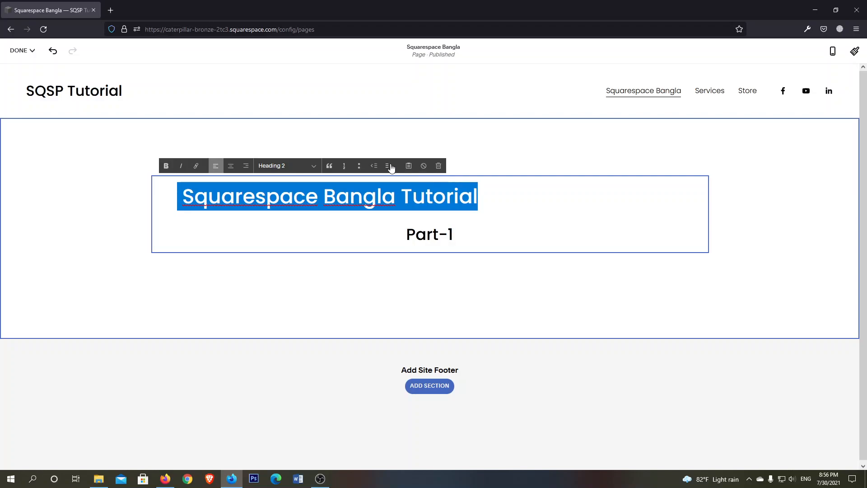
pyautogui.click(374, 166)
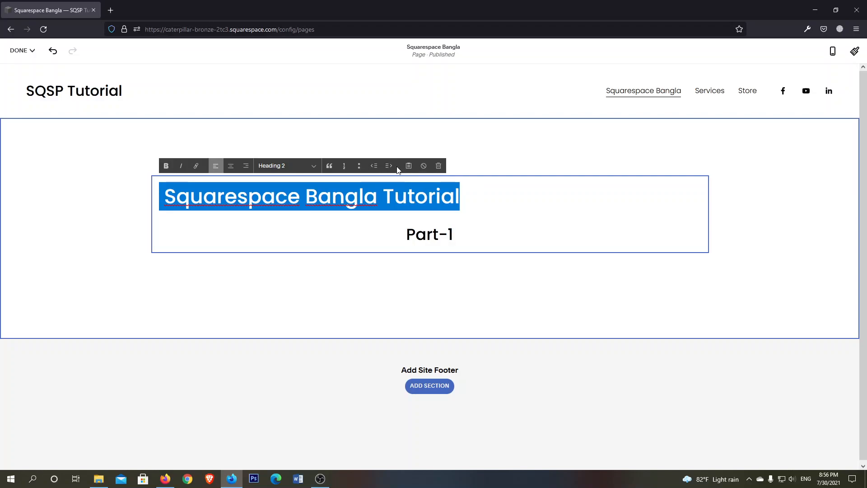
pyautogui.click(391, 170)
pyautogui.click(374, 167)
pyautogui.click(389, 170)
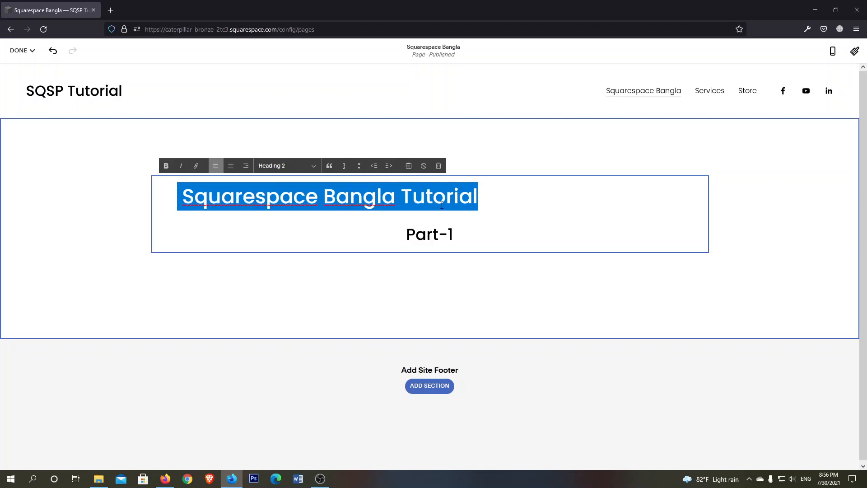
pyautogui.click(362, 190)
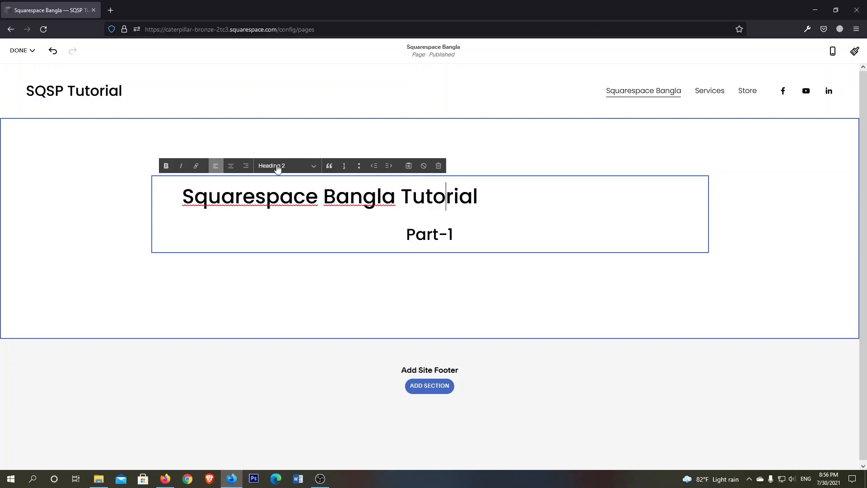
pyautogui.click(231, 168)
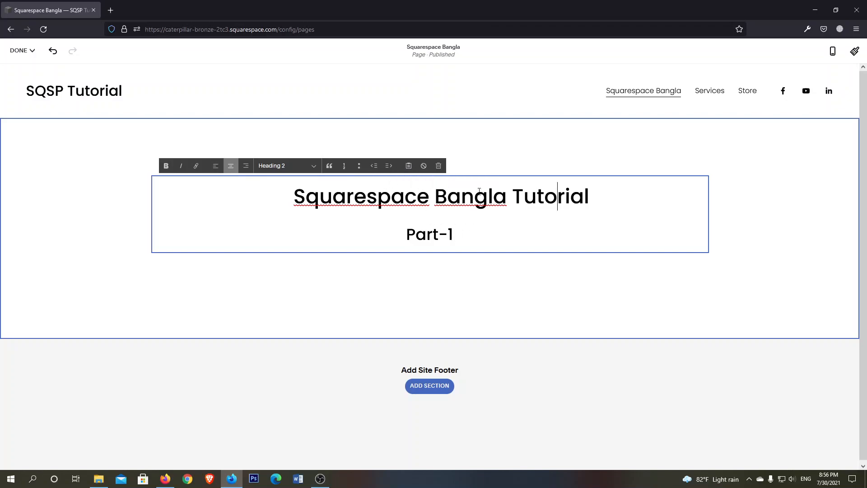
# Examine the Paste as Plain Text dialog and close it without entering any text
pyautogui.click(409, 166)
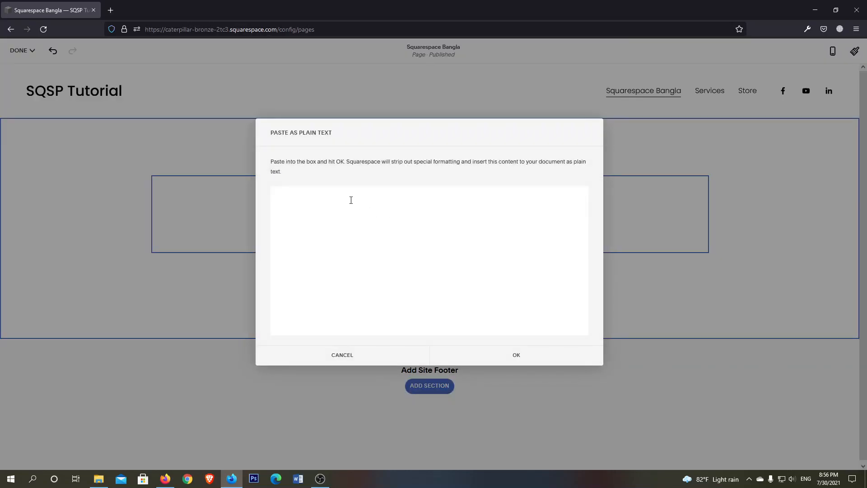
pyautogui.click(517, 361)
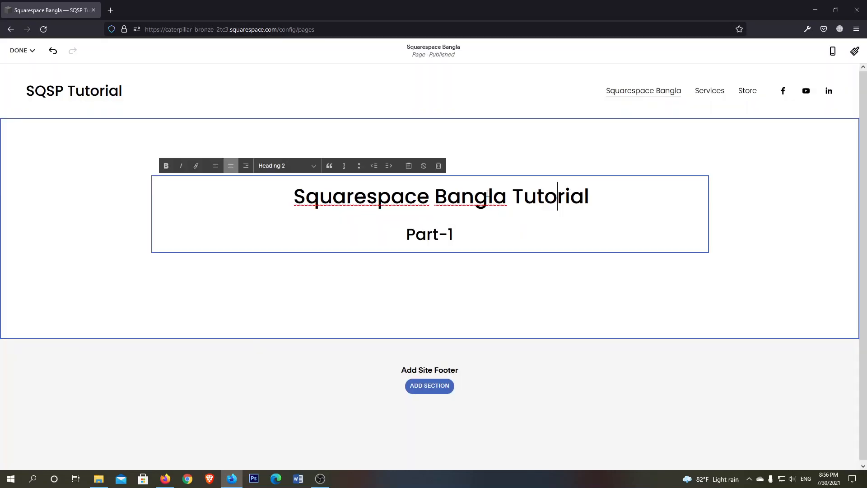
# Try the Heading 1 and Heading 4 formats on the "Squarespace Bangla Tutorial" line, returning it to Heading 2
pyautogui.click(303, 170)
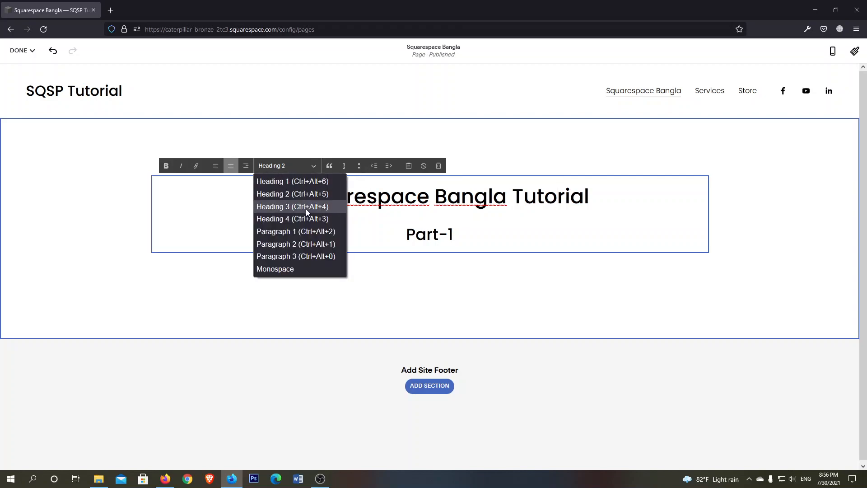
pyautogui.click(298, 181)
pyautogui.click(296, 168)
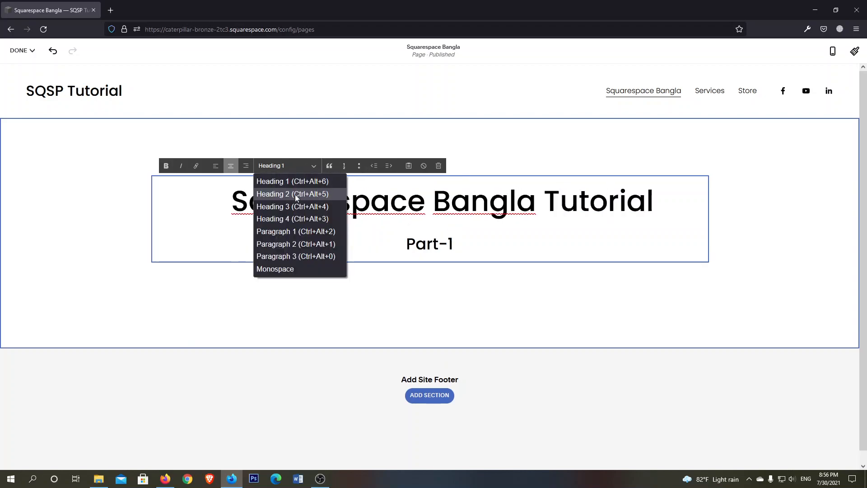
pyautogui.click(293, 219)
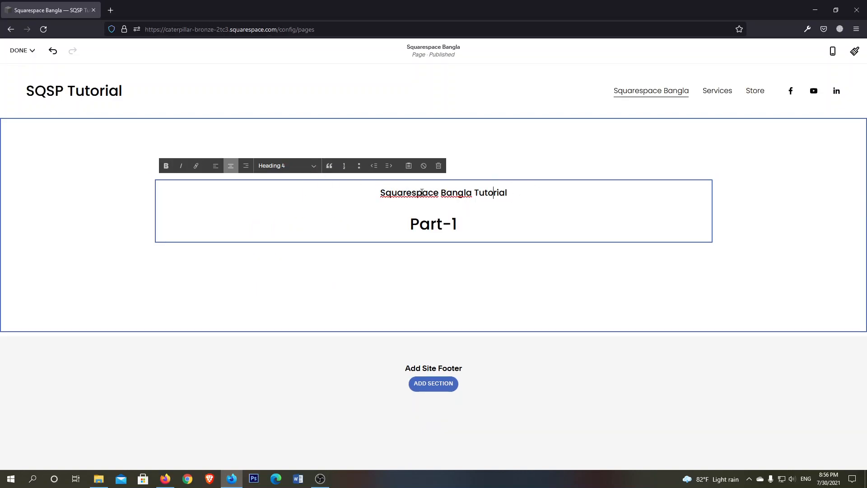
pyautogui.click(307, 167)
pyautogui.click(311, 193)
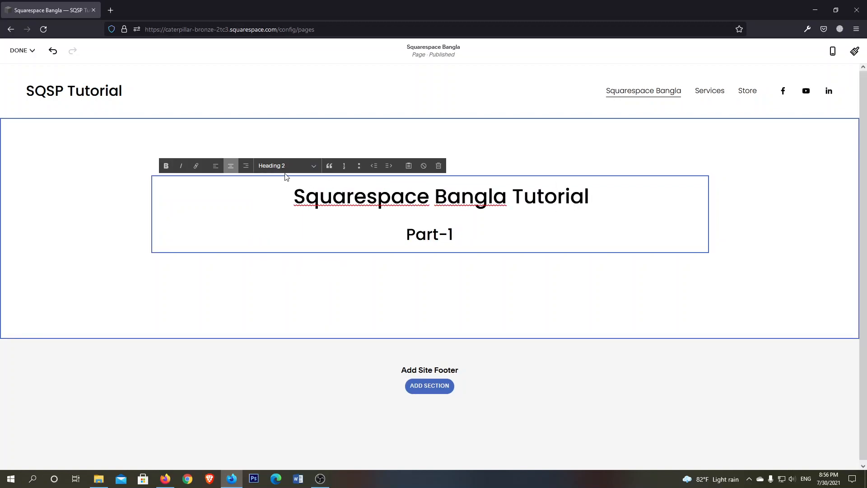
# Try the Monospace format on the "Squarespace Bangla Tutorial" line, set it to Heading 1 and finish editing the text block
pyautogui.click(313, 167)
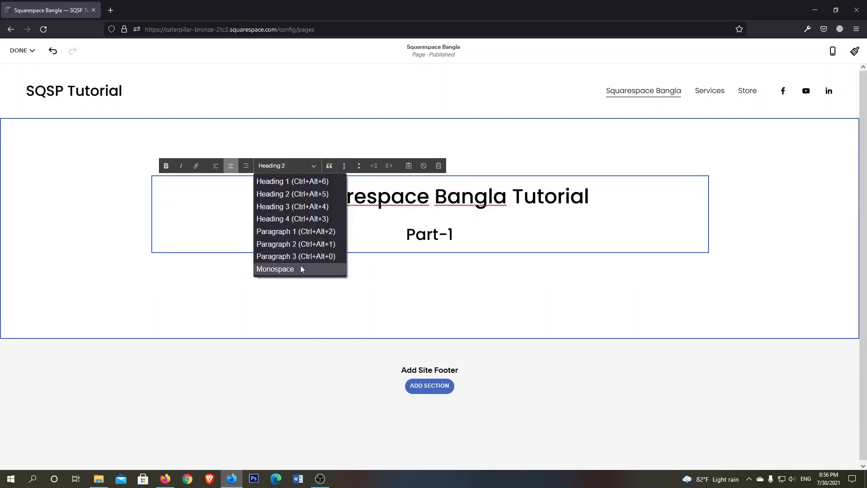
pyautogui.click(417, 197)
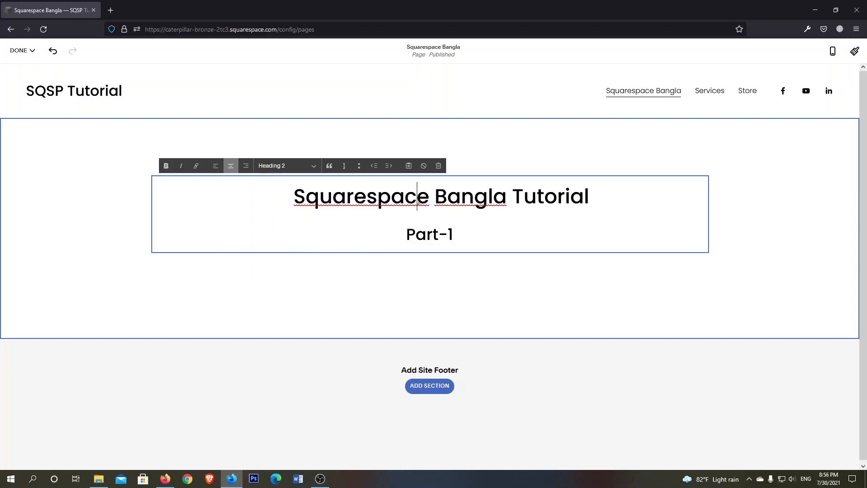
pyautogui.click(291, 167)
pyautogui.click(284, 273)
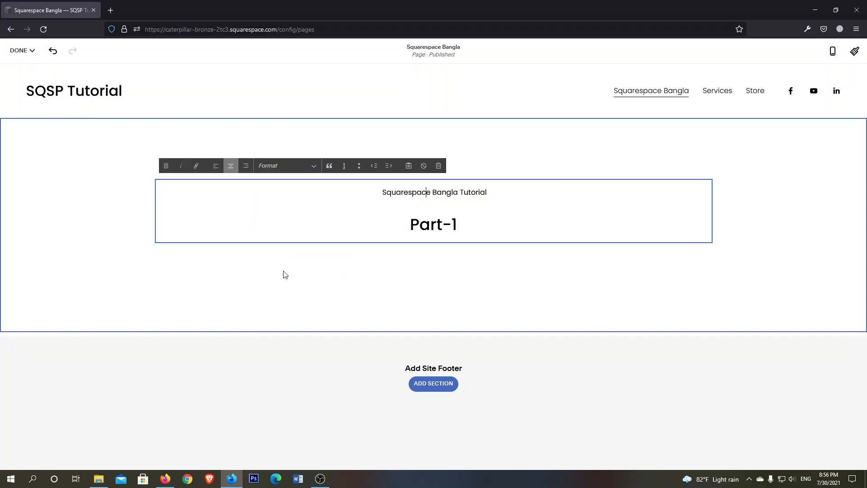
pyautogui.click(308, 166)
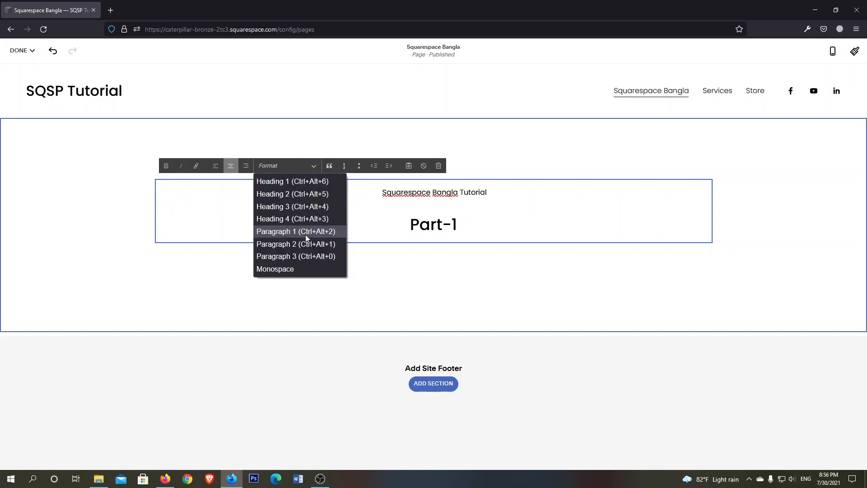
pyautogui.click(298, 181)
pyautogui.click(473, 283)
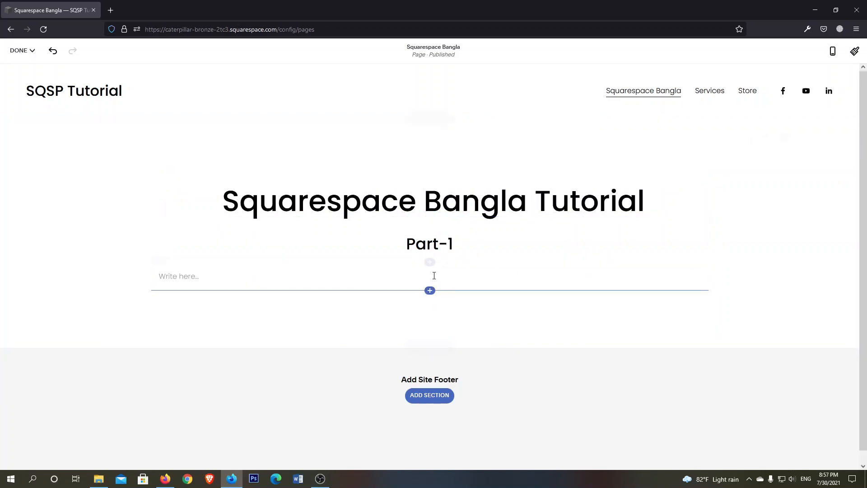
# Insert an Image block below the "Part-1" line and view its upload dialog without choosing a file
pyautogui.click(430, 292)
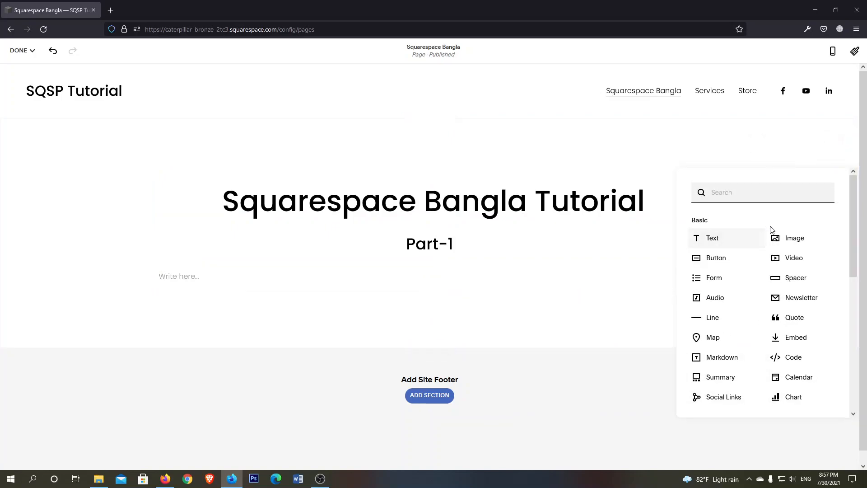
pyautogui.click(788, 240)
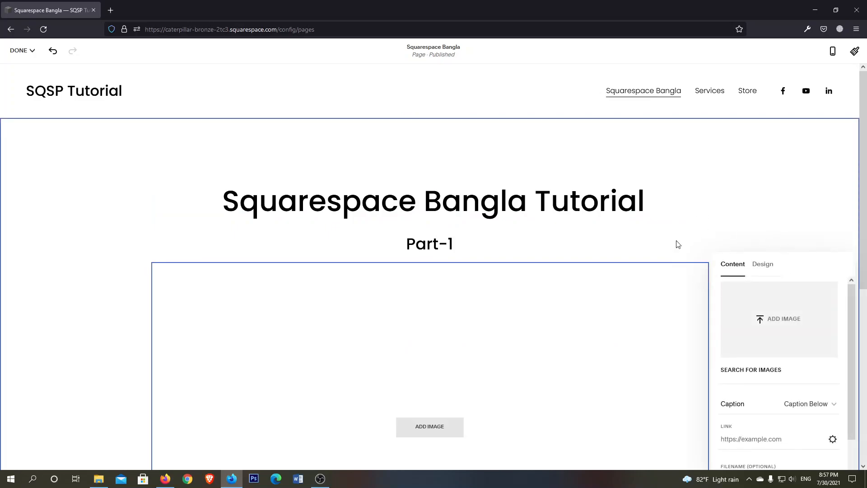
pyautogui.scroll(-3, 495, 298)
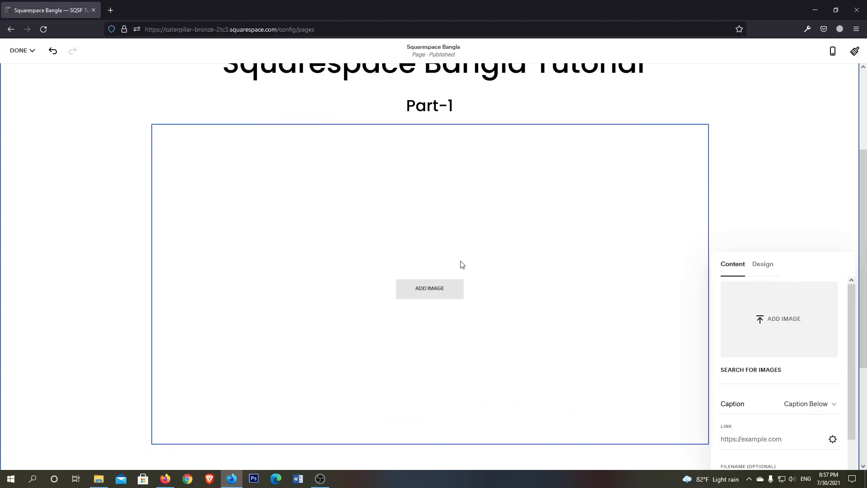
pyautogui.scroll(2, 465, 263)
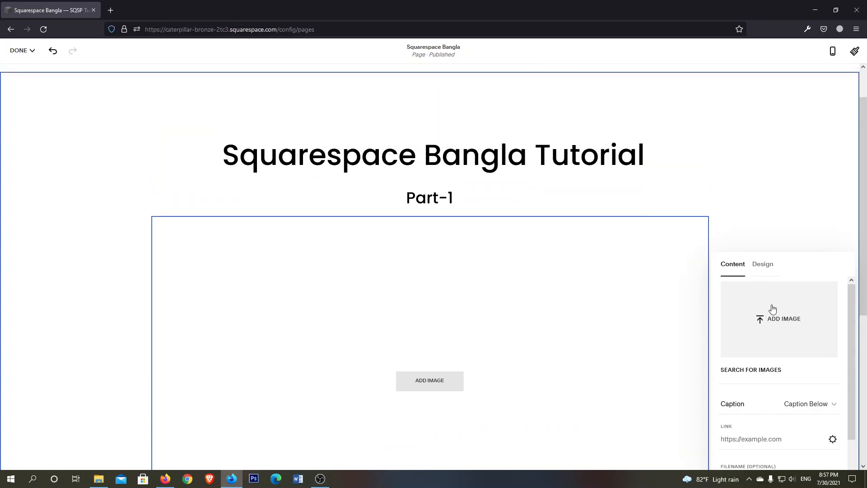
pyautogui.click(766, 322)
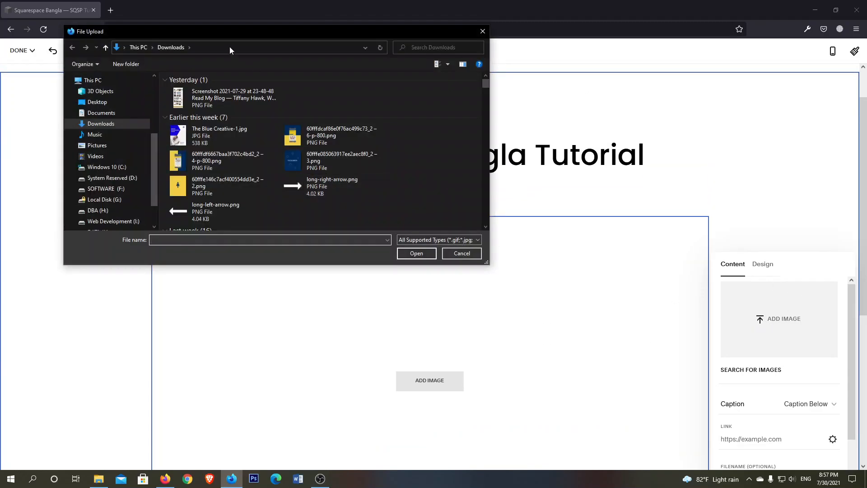
pyautogui.click(462, 255)
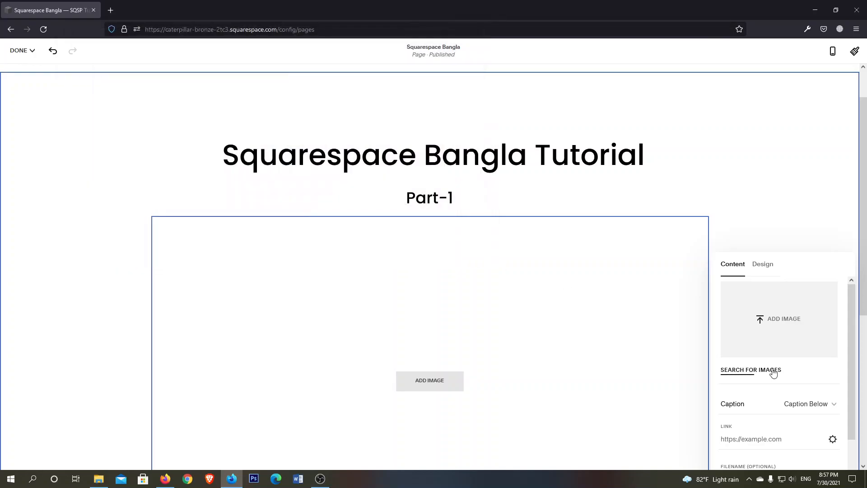
# Add unsplash-image-LpbyDENbQQg.jpg from My Library to the image block below the "Part-1" line
pyautogui.scroll(-1, 775, 372)
pyautogui.scroll(1, 775, 353)
pyautogui.click(745, 374)
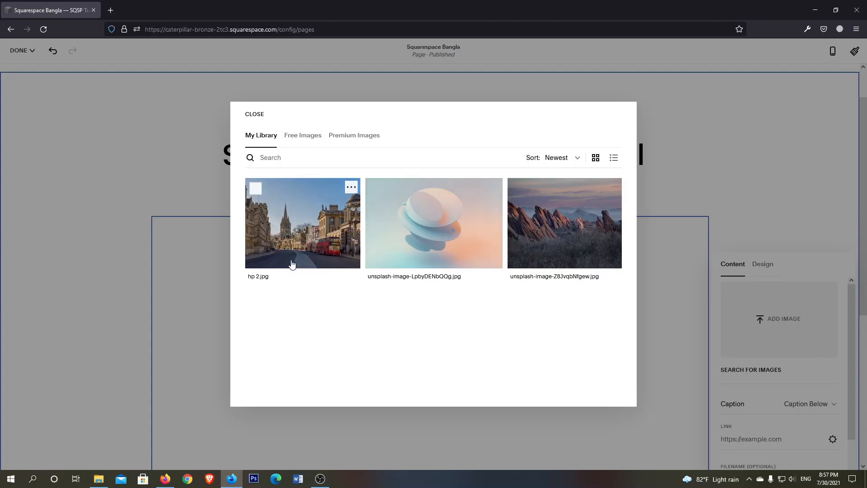
pyautogui.click(440, 226)
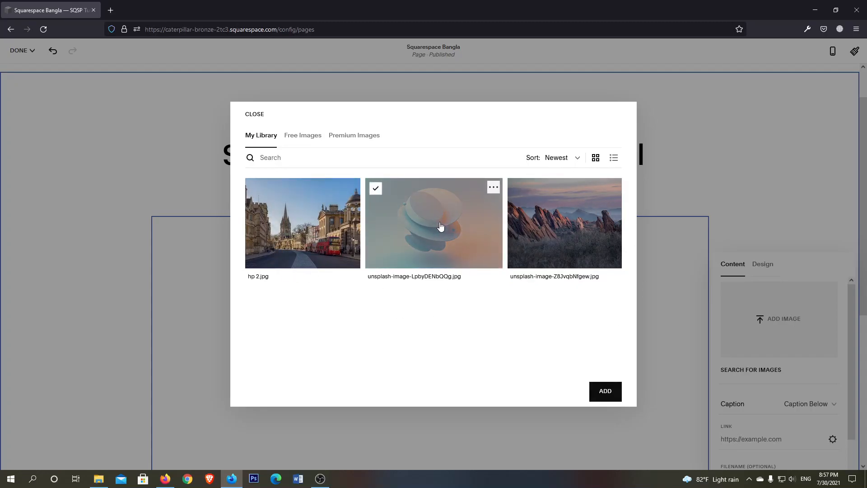
pyautogui.click(605, 391)
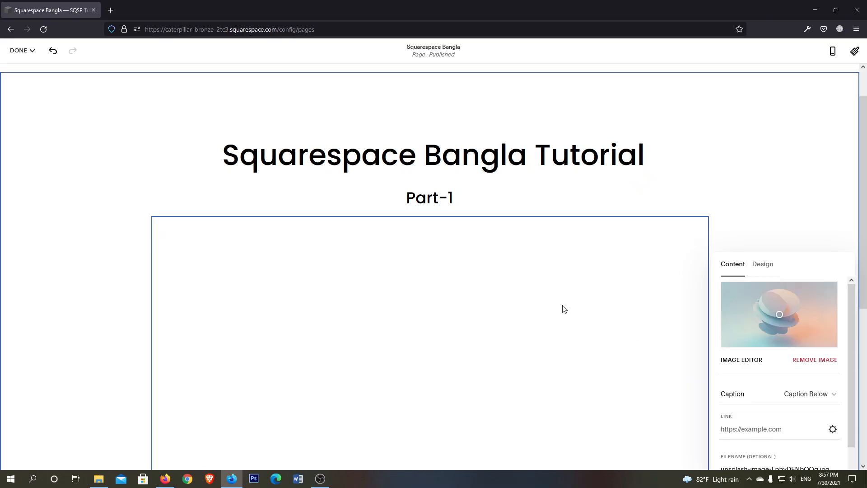
pyautogui.scroll(-5, 480, 335)
pyautogui.scroll(3, 481, 334)
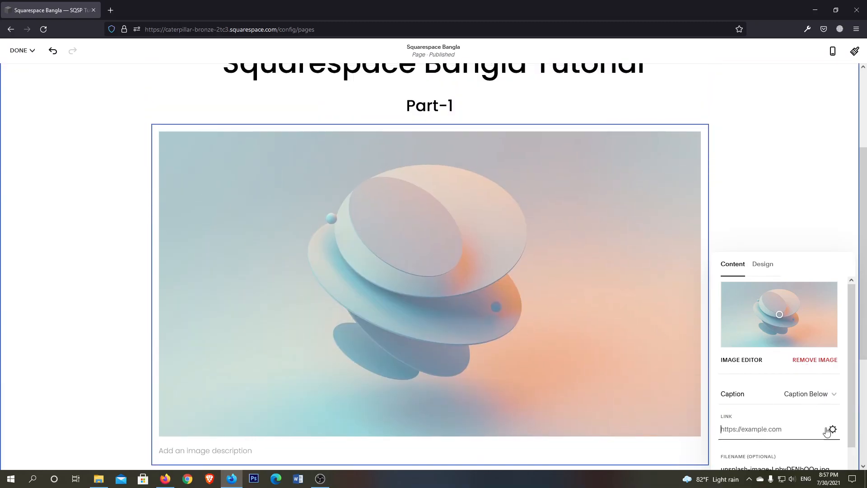
# Examine the image's filename and Link Editor options without setting a link
pyautogui.scroll(-1, 830, 410)
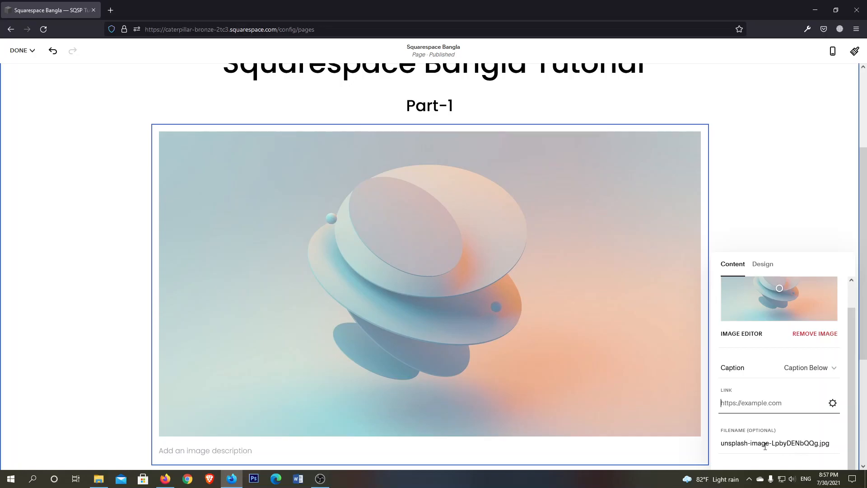
pyautogui.tripleClick(758, 444)
pyautogui.click(833, 404)
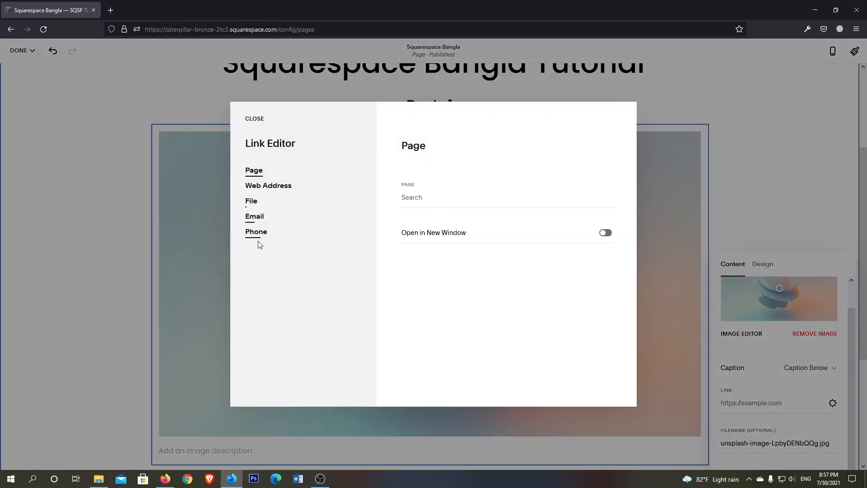
pyautogui.click(252, 121)
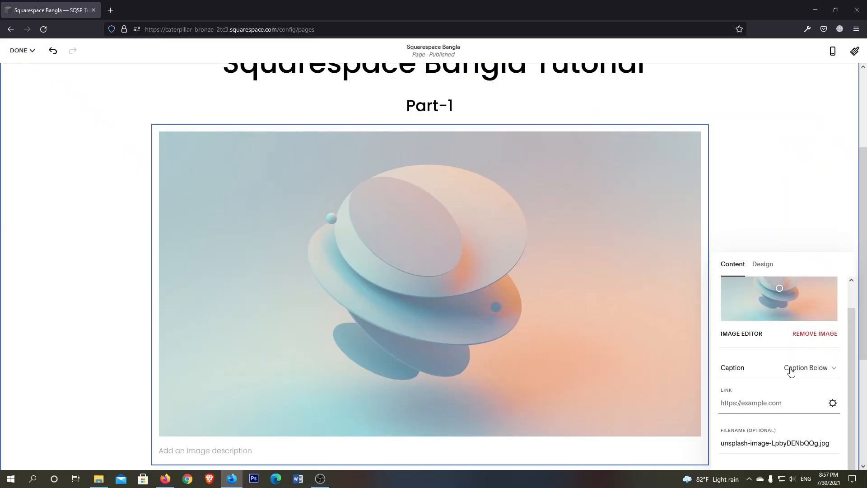
# Keep the caption placement at Caption Below and enter "Test" as the image description
pyautogui.click(830, 373)
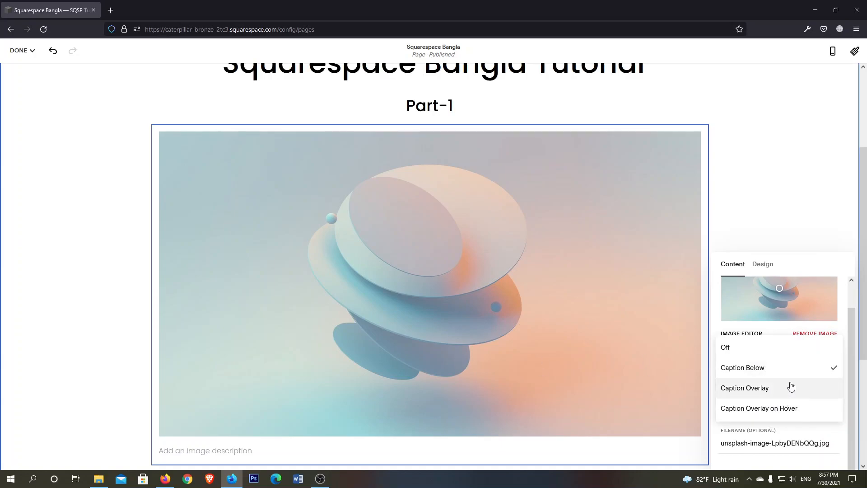
pyautogui.click(767, 370)
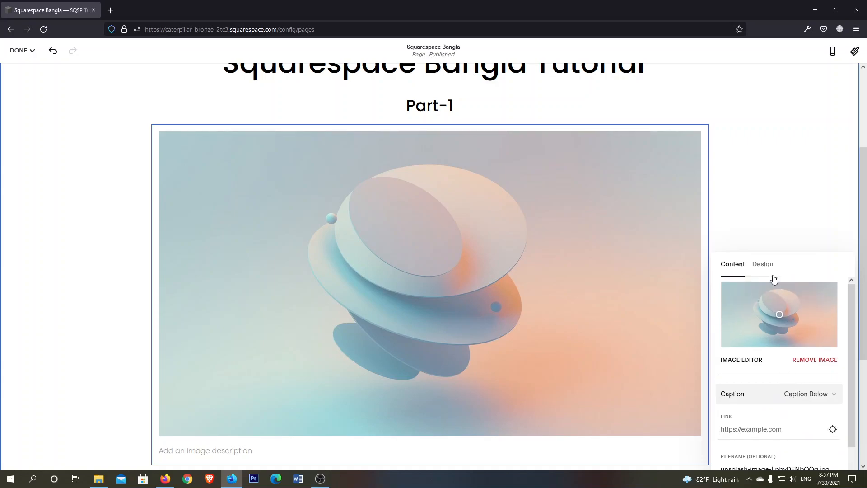
pyautogui.scroll(-1, 798, 339)
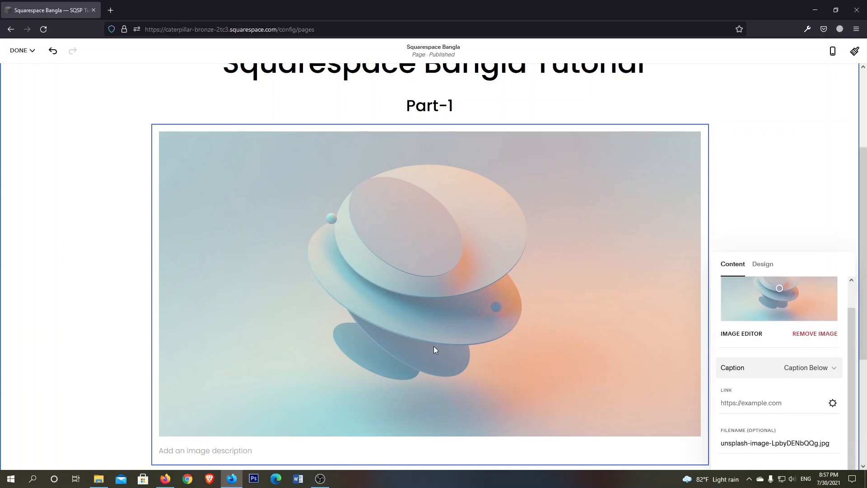
pyautogui.click(239, 451)
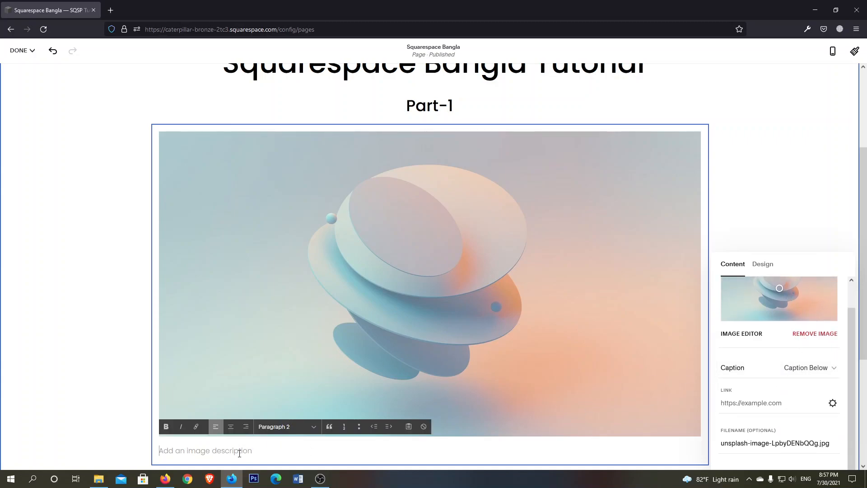
pyautogui.write('Test')
pyautogui.click(373, 337)
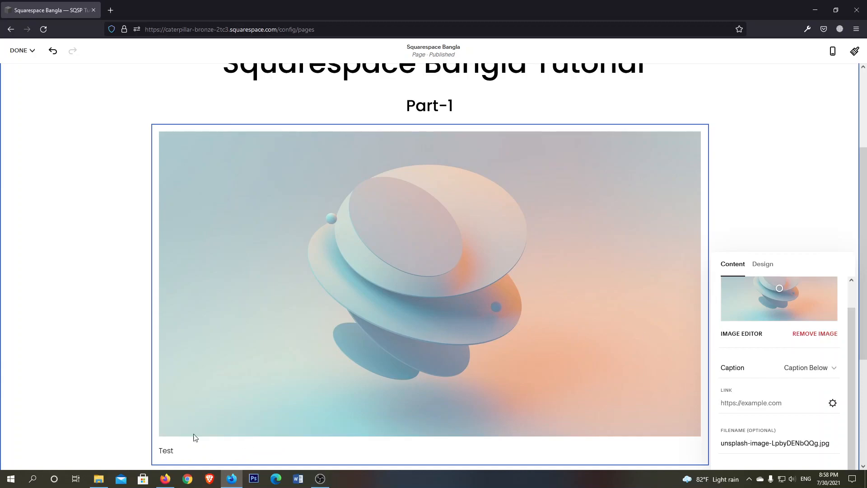
# Try the Off, Caption Overlay and Caption Overlay on Hover settings for the image caption, returning it to Off
pyautogui.click(789, 369)
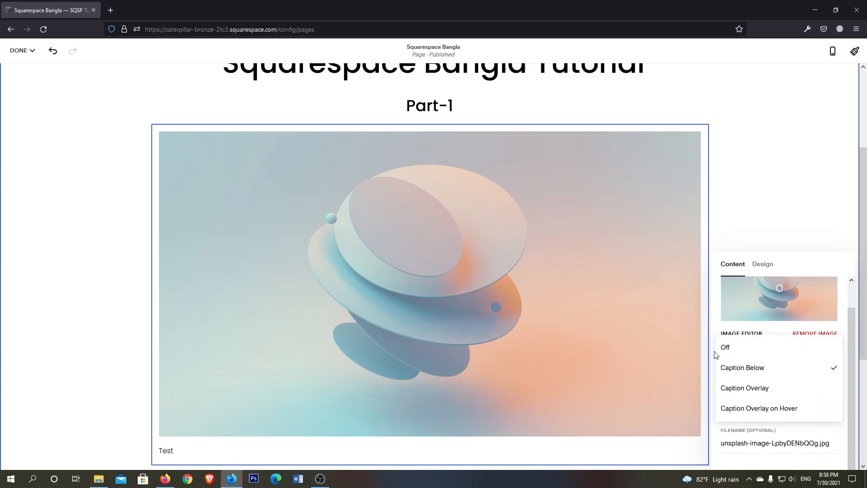
pyautogui.click(730, 348)
pyautogui.click(833, 374)
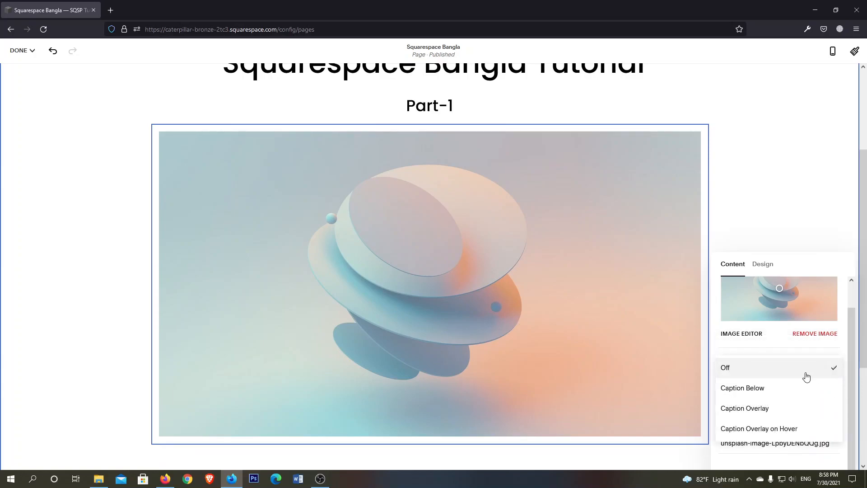
pyautogui.click(761, 411)
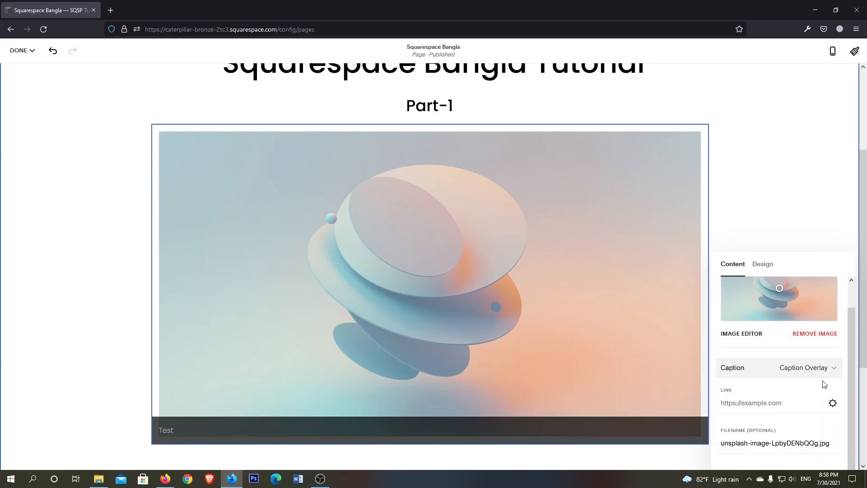
pyautogui.click(791, 369)
pyautogui.click(767, 387)
pyautogui.click(795, 370)
pyautogui.click(736, 309)
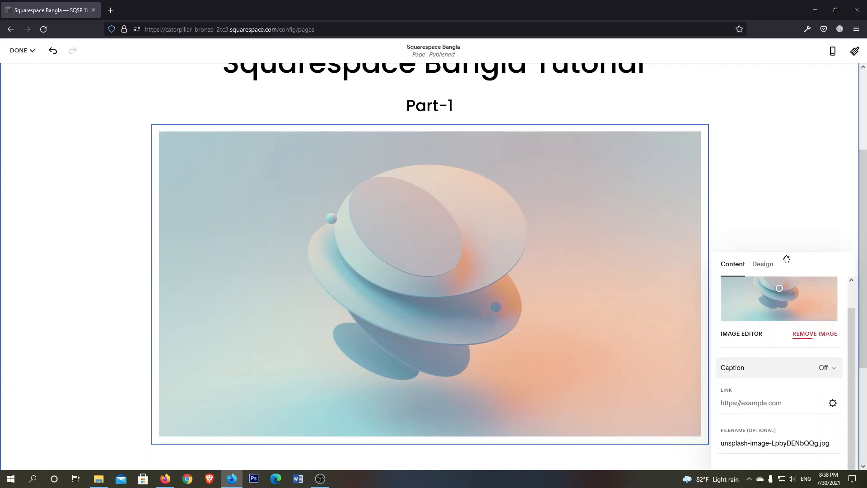
# Turn on the image's Lightbox option and look through the available animation effects
pyautogui.click(761, 266)
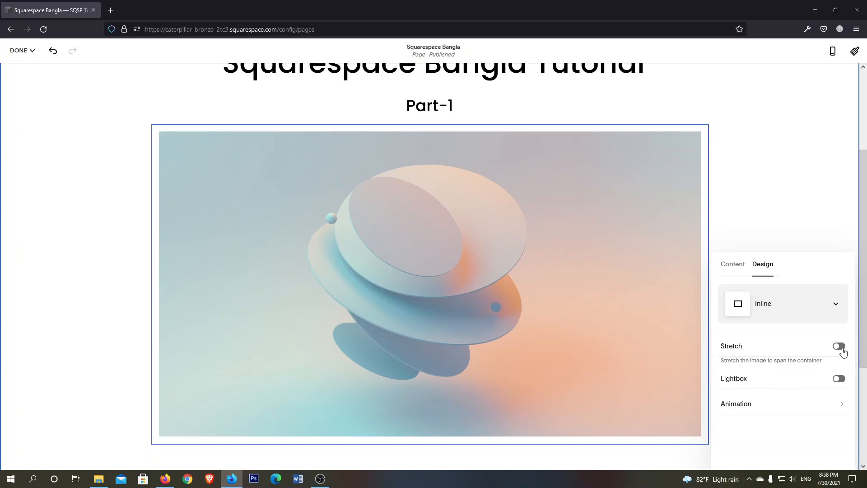
pyautogui.click(839, 379)
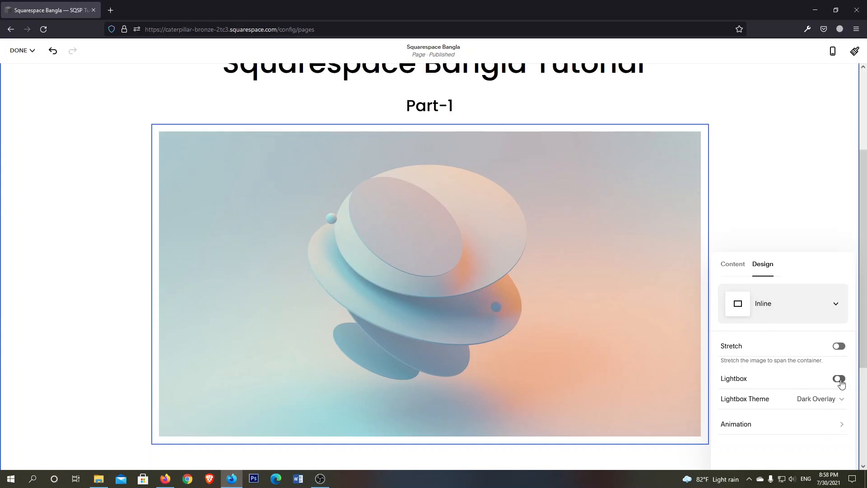
pyautogui.click(827, 435)
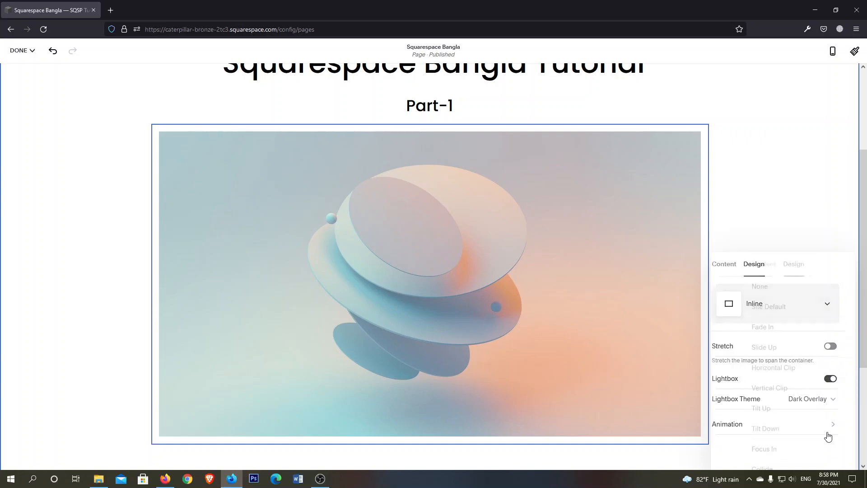
pyautogui.scroll(-2, 764, 372)
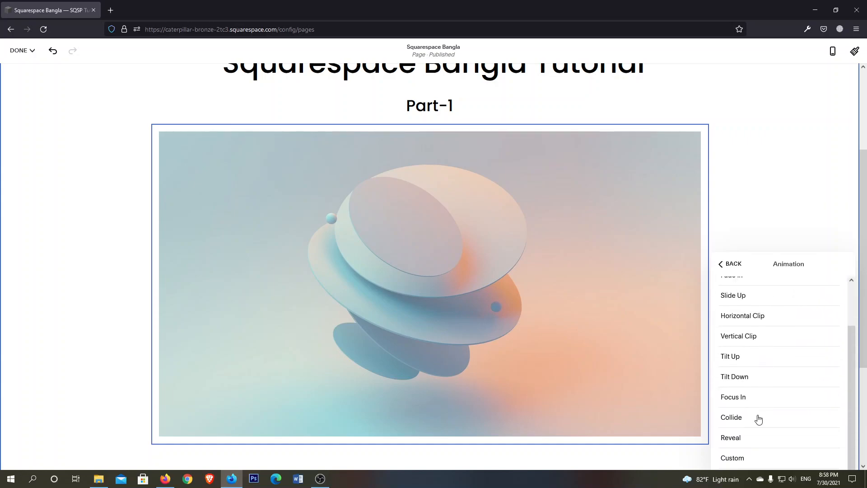
pyautogui.scroll(2, 763, 409)
pyautogui.scroll(-1, 763, 400)
pyautogui.scroll(1, 762, 400)
# Try the Fade In and Slide Up animations on the image, set its animation to Custom and finish editing the block
pyautogui.click(756, 332)
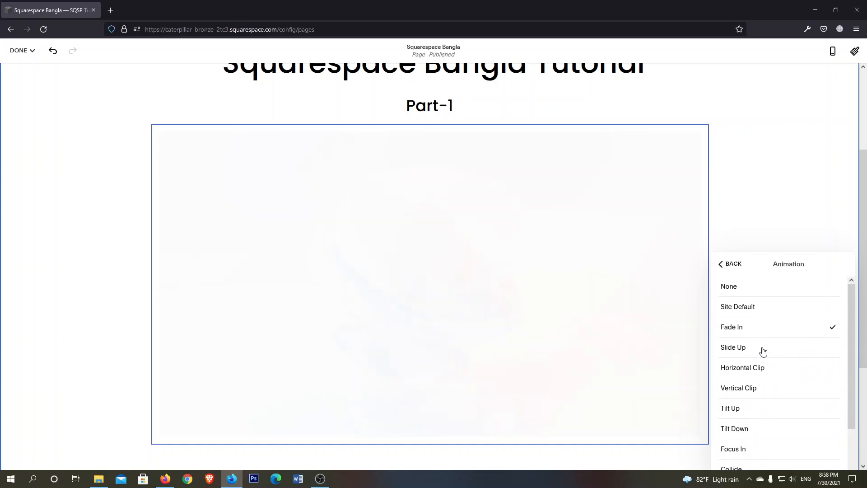
pyautogui.click(768, 352)
pyautogui.scroll(-2, 784, 360)
pyautogui.click(755, 460)
pyautogui.scroll(-3, 794, 384)
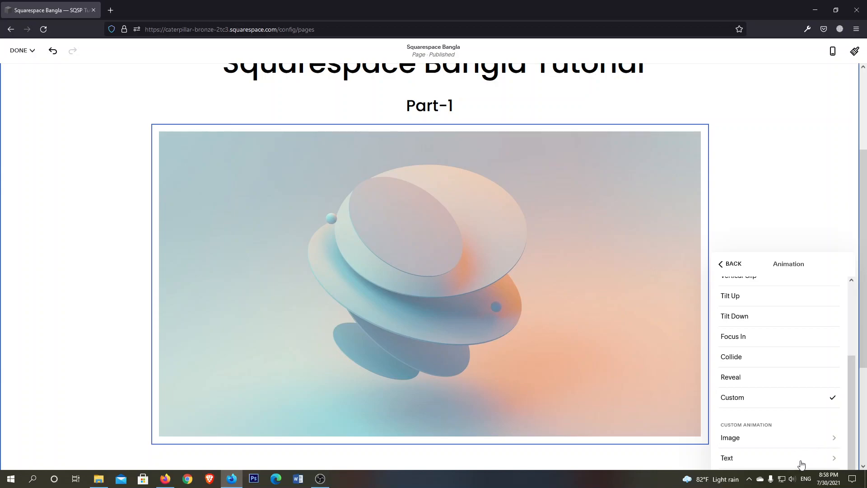
pyautogui.scroll(3, 808, 400)
pyautogui.click(735, 267)
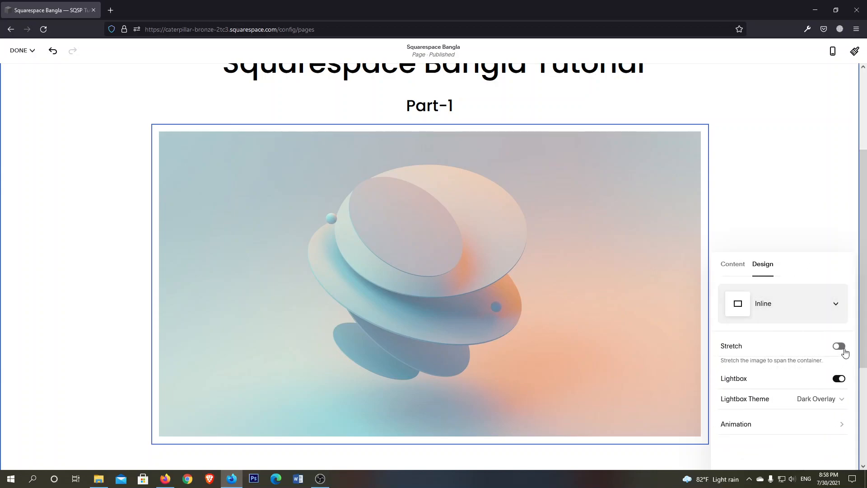
pyautogui.click(763, 213)
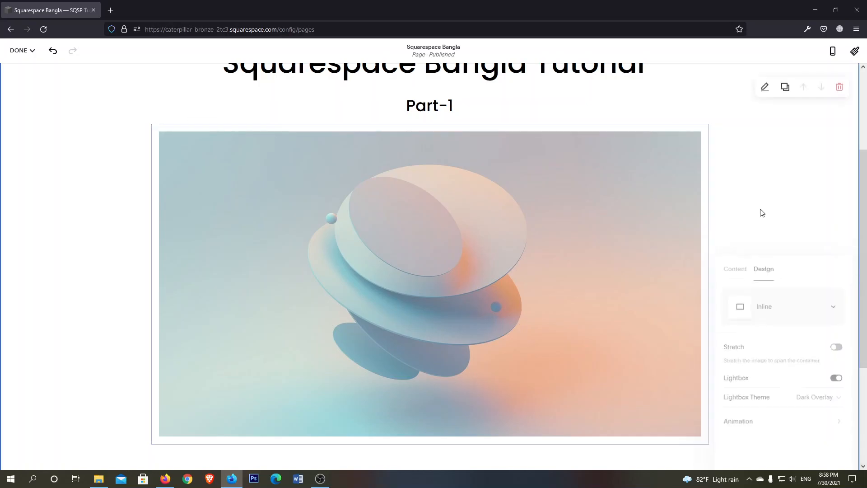
# View the block choices below the "Part-1" line without adding one and look over the page with its image
pyautogui.scroll(3, 500, 251)
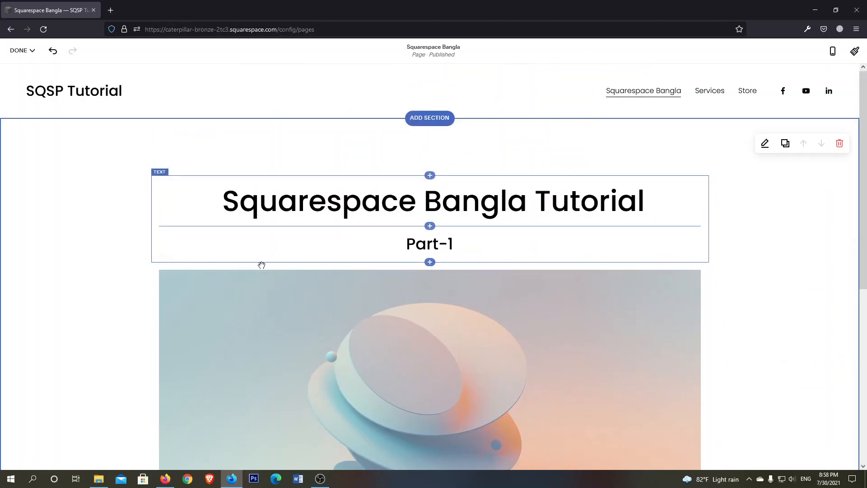
pyautogui.click(430, 263)
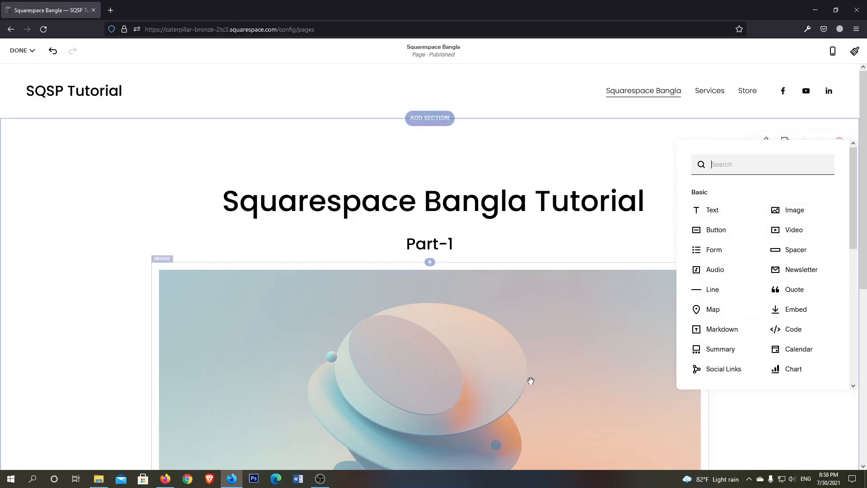
pyautogui.click(499, 315)
pyautogui.scroll(-6, 510, 300)
pyautogui.scroll(5, 515, 300)
pyautogui.scroll(-2, 515, 300)
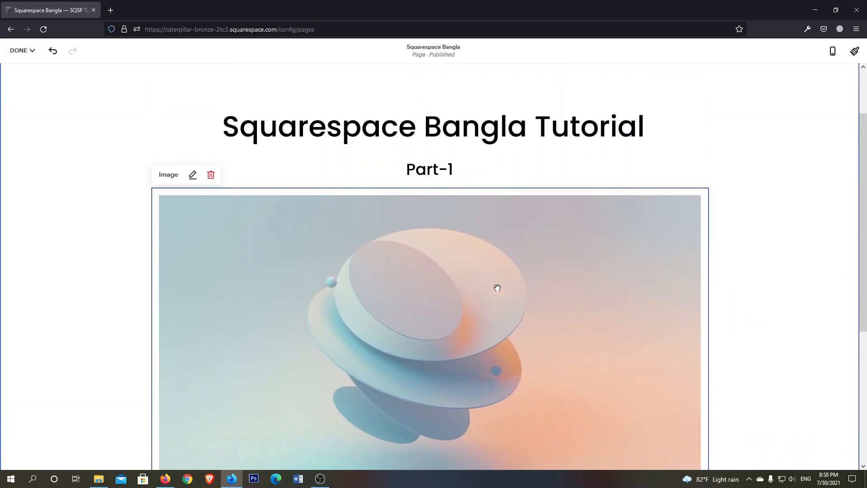
pyautogui.scroll(-3, 514, 323)
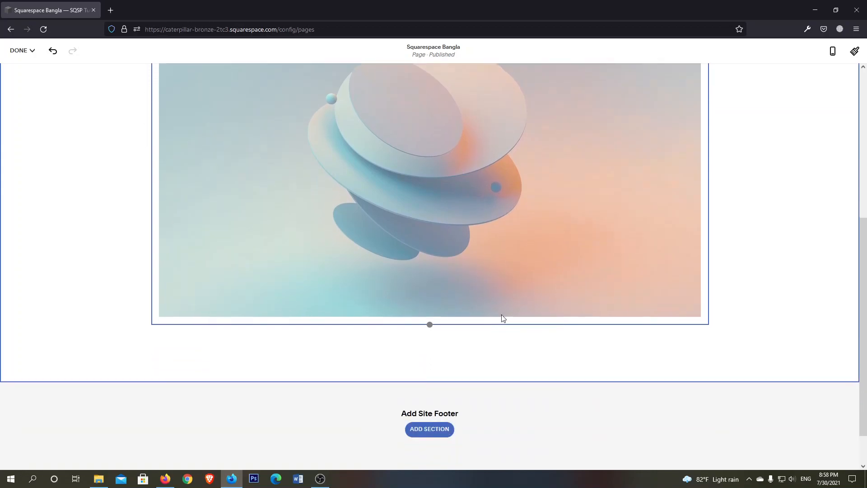
pyautogui.scroll(1, 496, 316)
pyautogui.scroll(3, 531, 277)
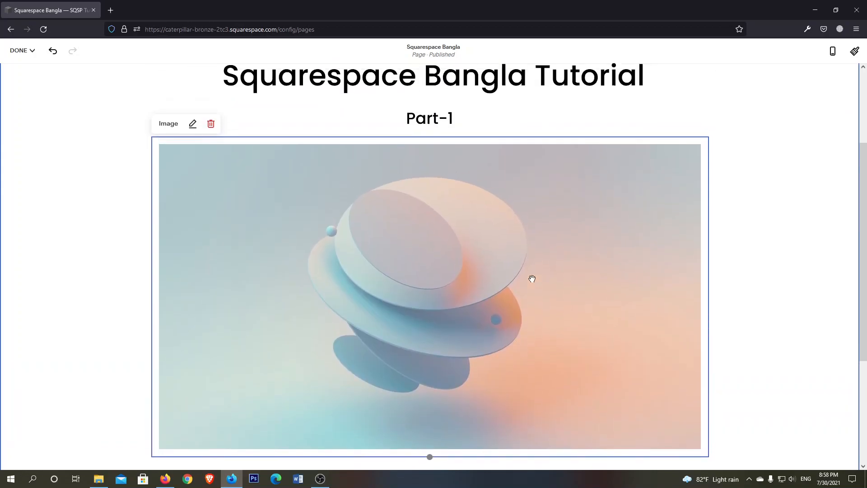
# Insert a second Image block below the existing image and upload long-left-arrow.png from the Downloads folder
pyautogui.scroll(-2, 531, 279)
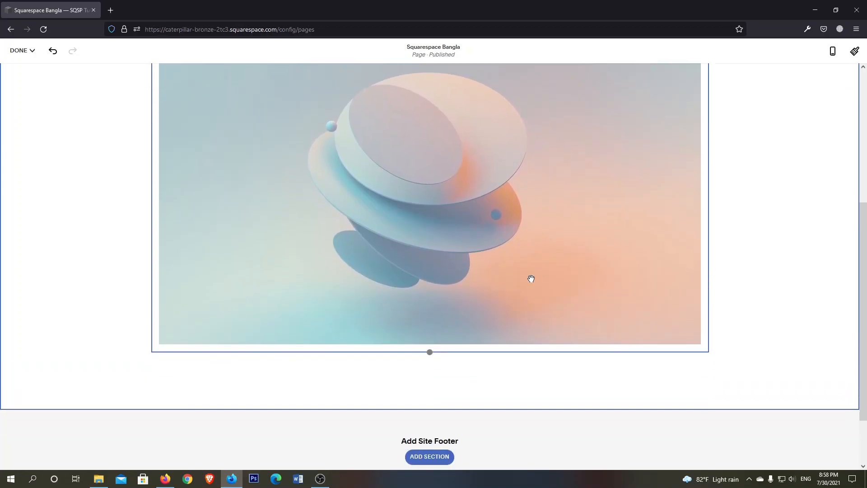
pyautogui.click(429, 351)
pyautogui.click(794, 281)
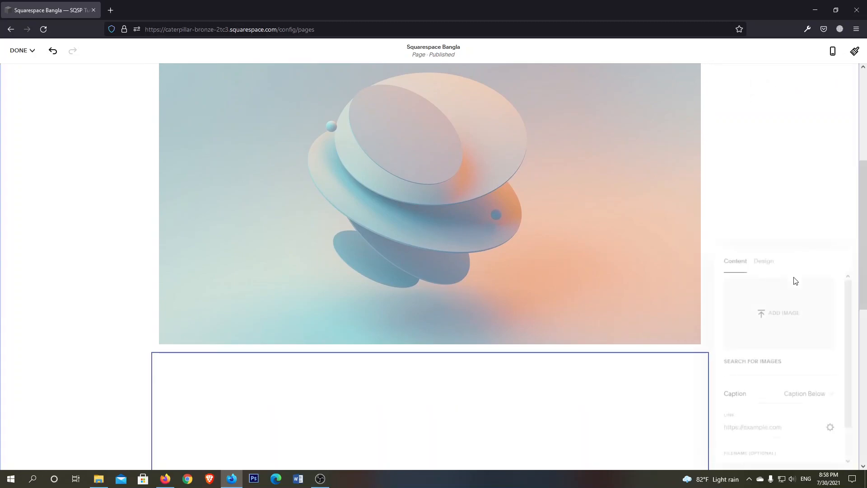
pyautogui.click(782, 321)
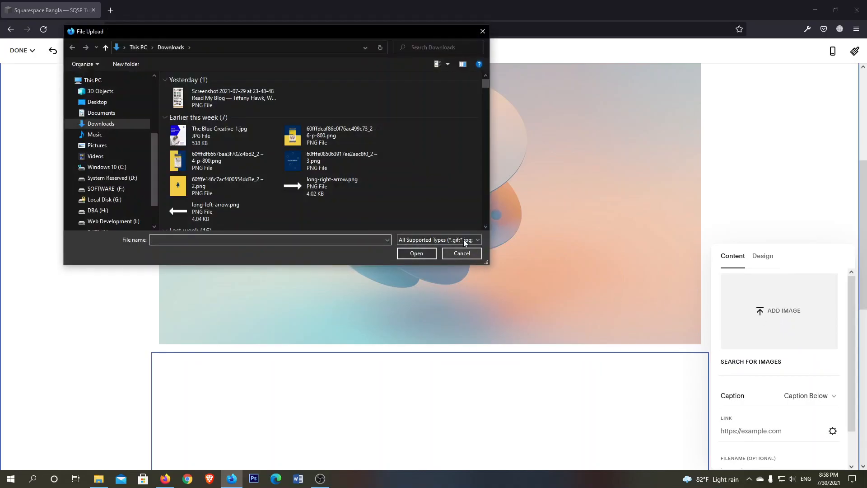
pyautogui.scroll(-2, 368, 126)
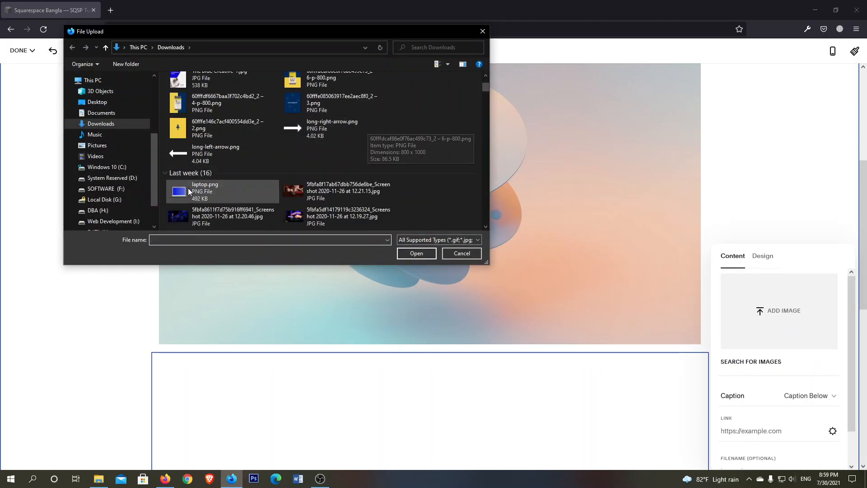
pyautogui.click(204, 149)
pyautogui.click(415, 253)
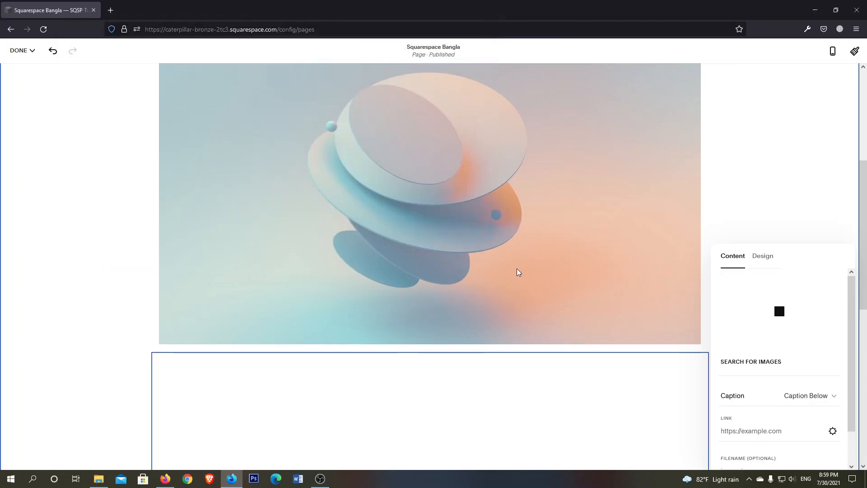
pyautogui.scroll(-3, 503, 299)
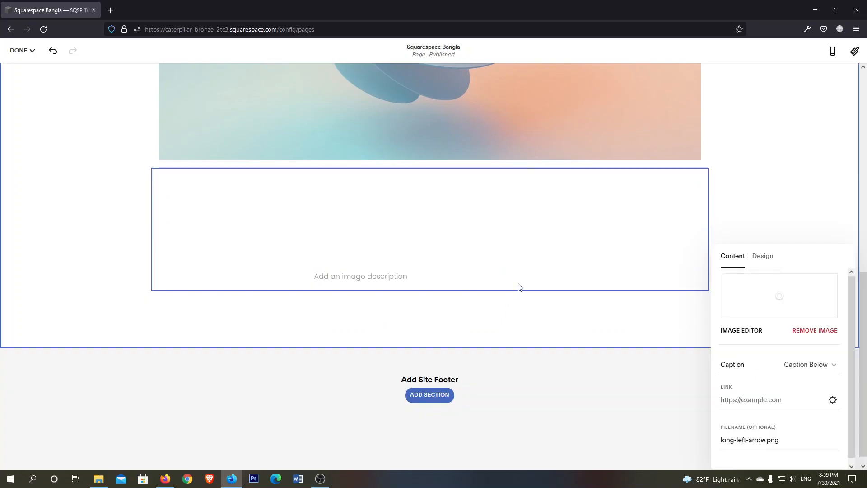
# Replace the arrow picture in the second Image block with the thumbs-up image from the Downloads folder
pyautogui.scroll(2, 515, 285)
pyautogui.scroll(-1, 515, 284)
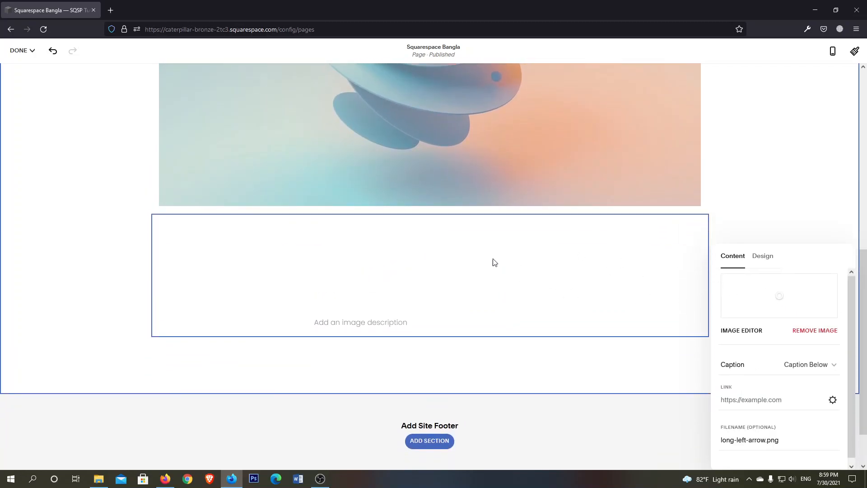
pyautogui.click(813, 331)
pyautogui.click(779, 311)
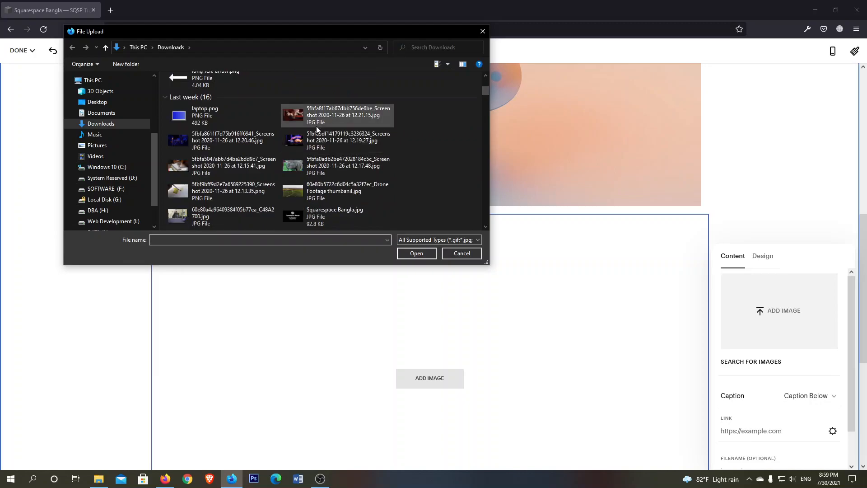
pyautogui.scroll(-5, 322, 125)
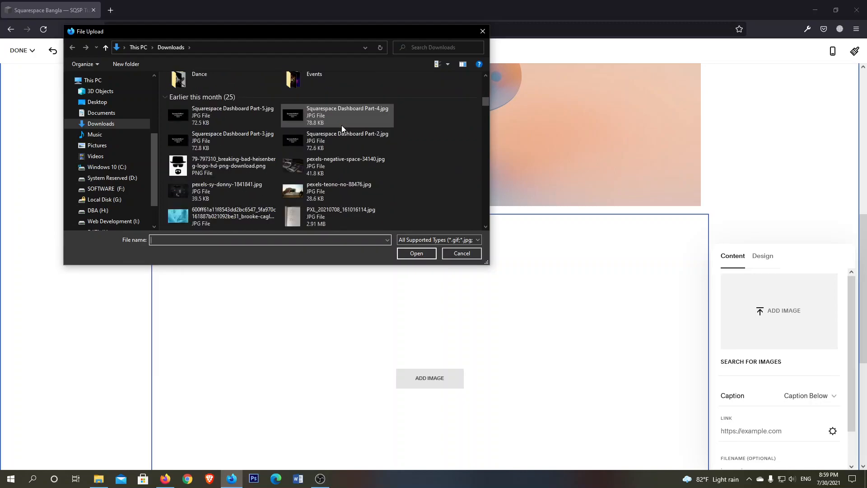
pyautogui.scroll(-4, 342, 125)
pyautogui.click(346, 183)
pyautogui.click(411, 253)
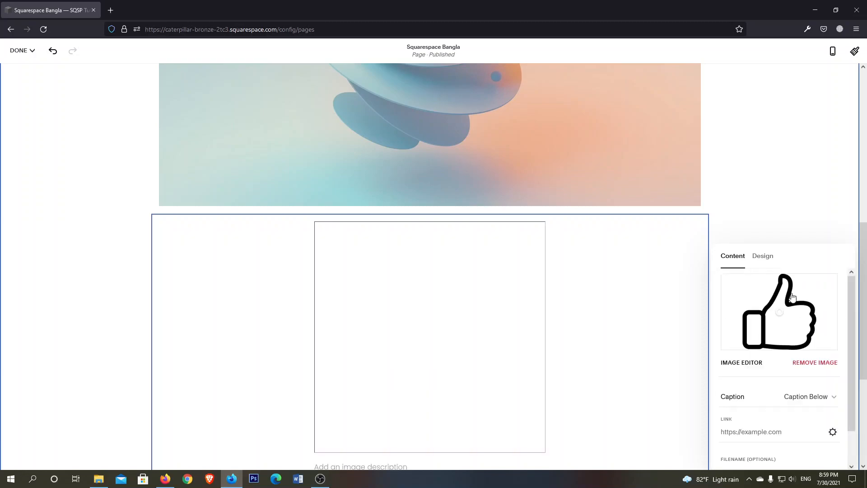
pyautogui.scroll(-3, 497, 289)
pyautogui.scroll(1, 474, 234)
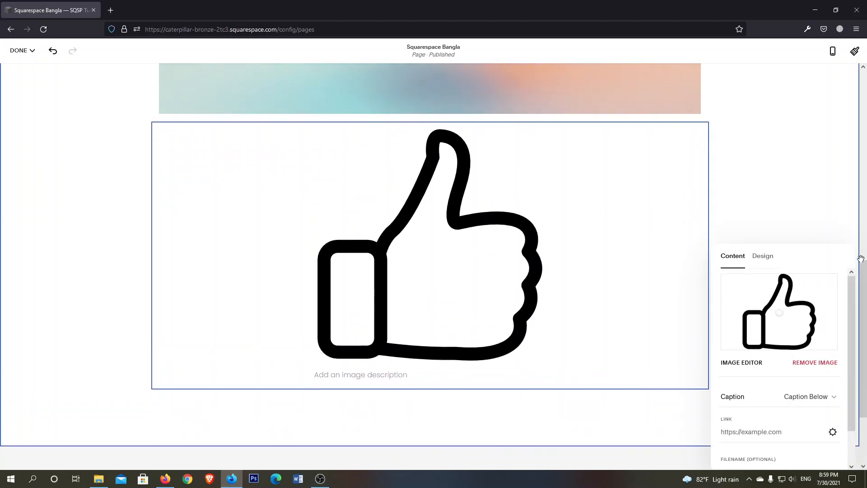
# Try the Stretch option in the thumbs-up image's design settings and turn it back off
pyautogui.click(762, 256)
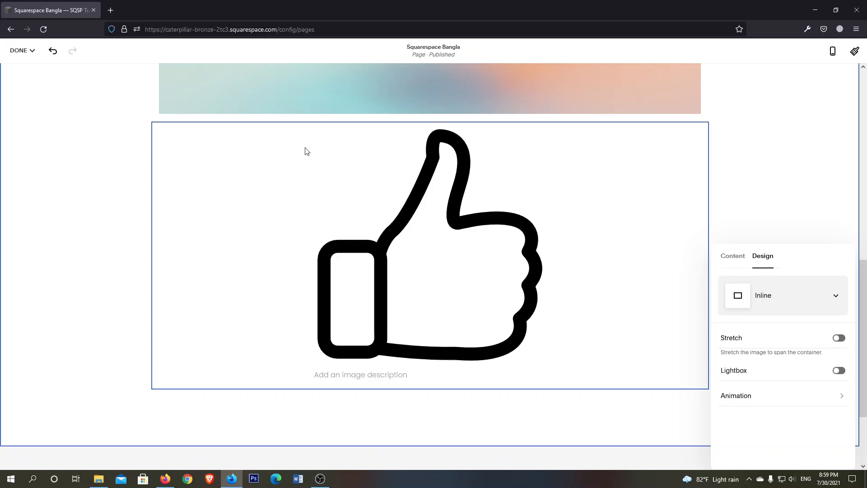
pyautogui.click(840, 340)
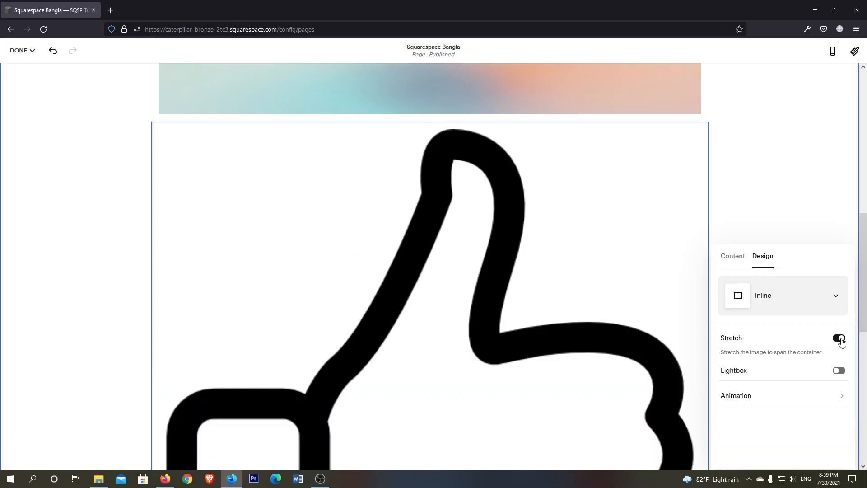
pyautogui.scroll(-7, 467, 192)
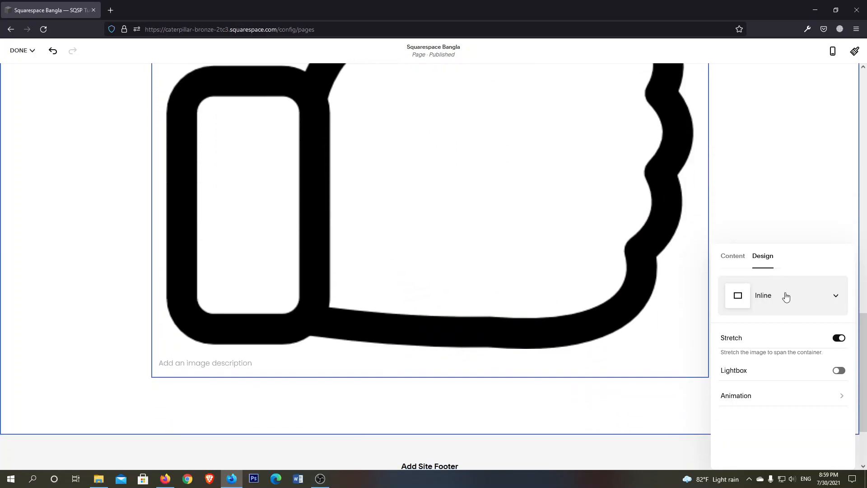
pyautogui.click(839, 339)
# Turn on Lightbox for the thumbs-up image with the Light Overlay theme and view its layout choices without changing the layout
pyautogui.click(839, 371)
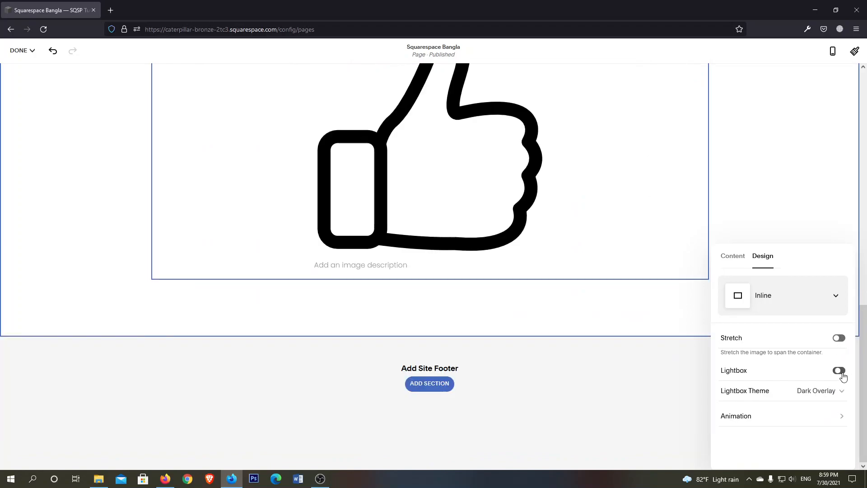
pyautogui.click(817, 392)
pyautogui.click(756, 374)
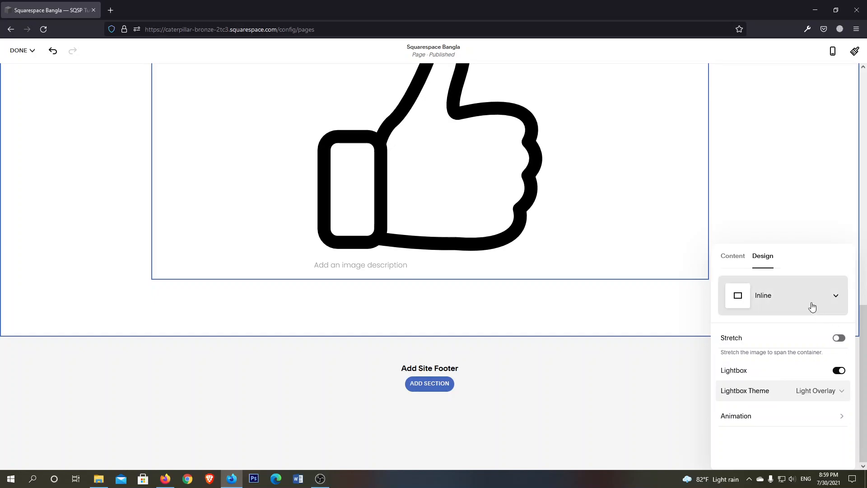
pyautogui.scroll(2, 587, 244)
pyautogui.click(788, 298)
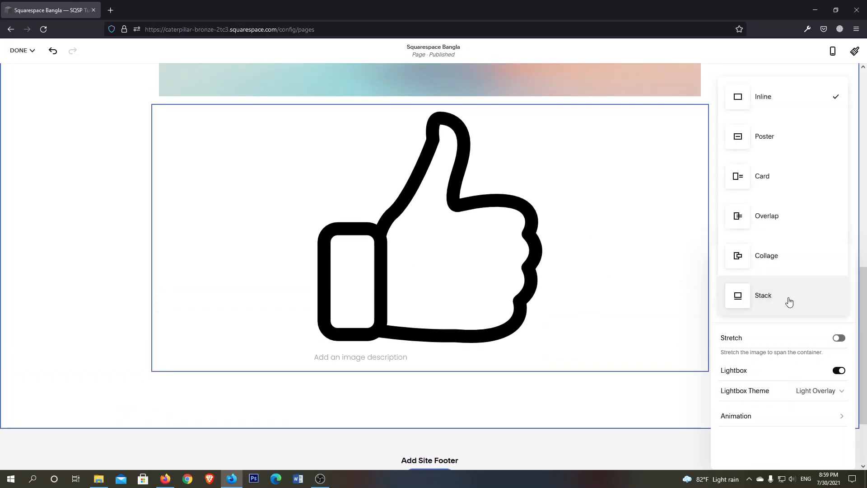
pyautogui.click(632, 285)
# Try the Poster layout on the image below the "Part-1" line
pyautogui.scroll(6, 628, 286)
pyautogui.click(489, 199)
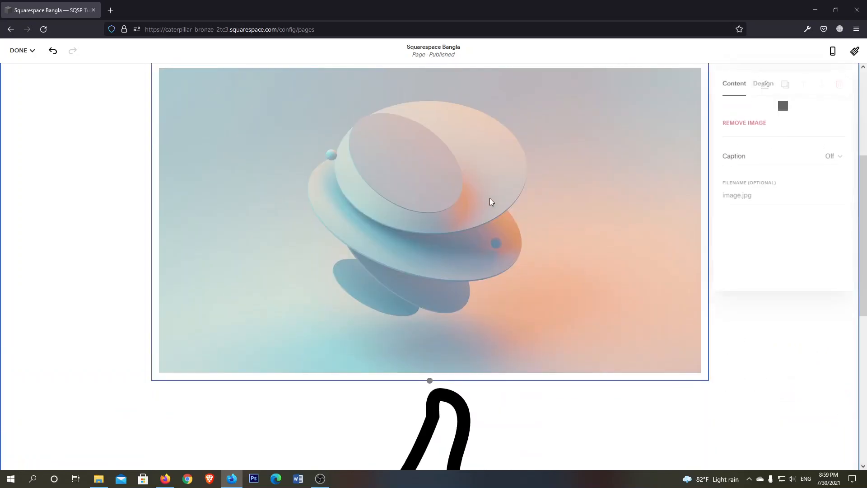
pyautogui.scroll(2, 489, 198)
pyautogui.click(774, 87)
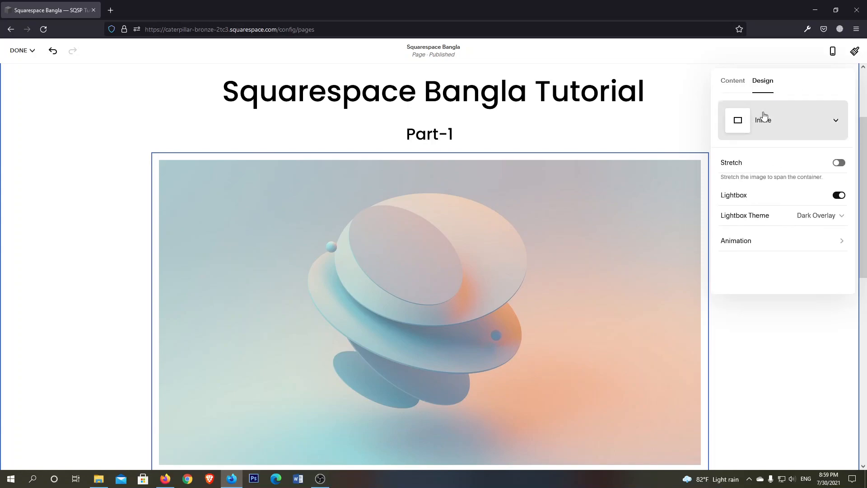
pyautogui.click(814, 124)
pyautogui.click(758, 165)
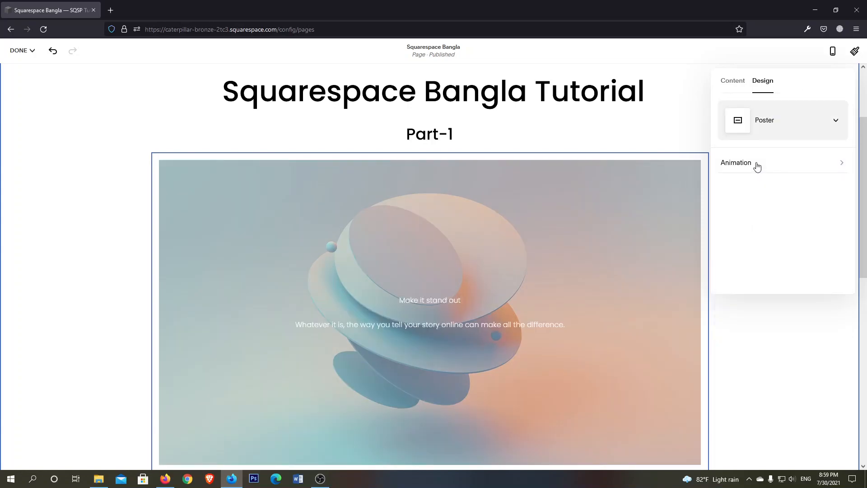
# Check that the poster's heading and description can be edited, and look through its animation effects without choosing one
pyautogui.scroll(-2, 492, 251)
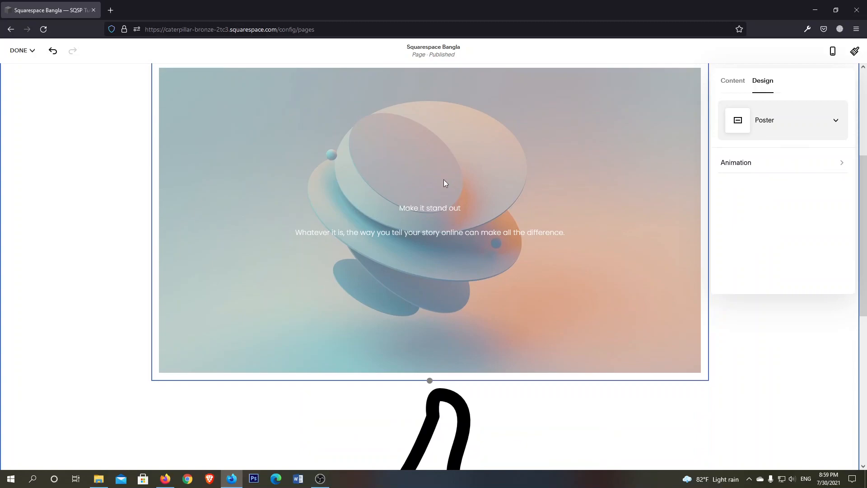
pyautogui.click(418, 210)
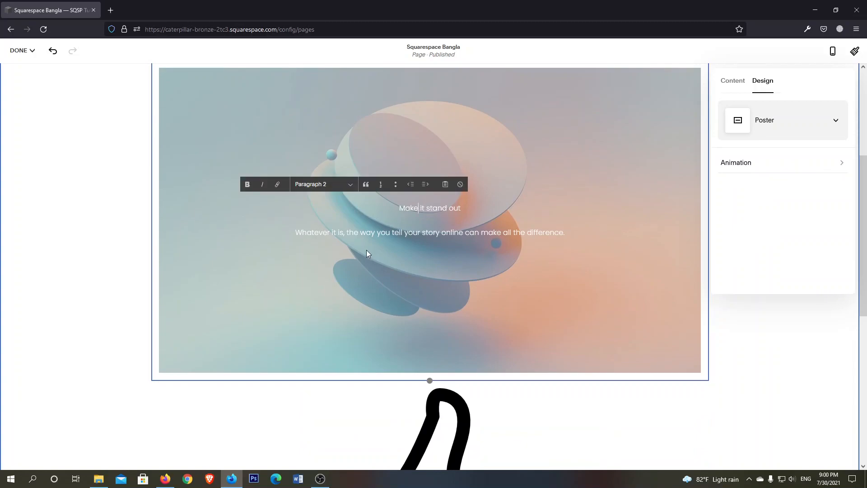
pyautogui.click(364, 235)
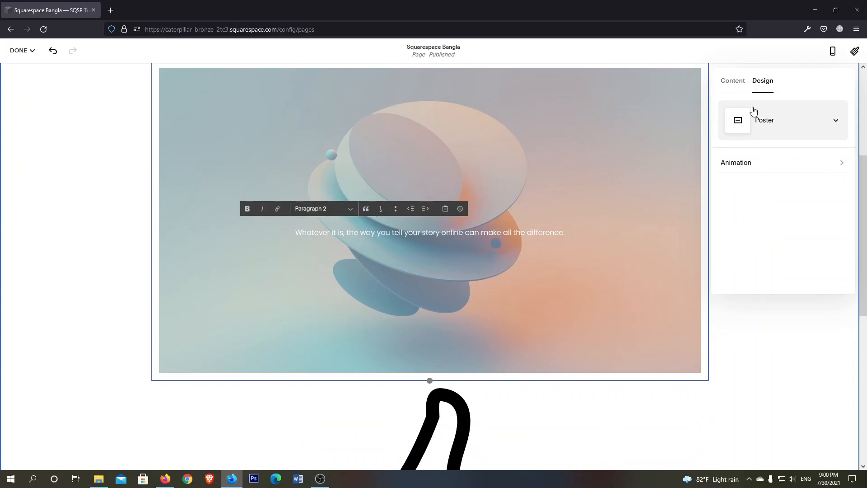
pyautogui.click(784, 120)
pyautogui.click(784, 122)
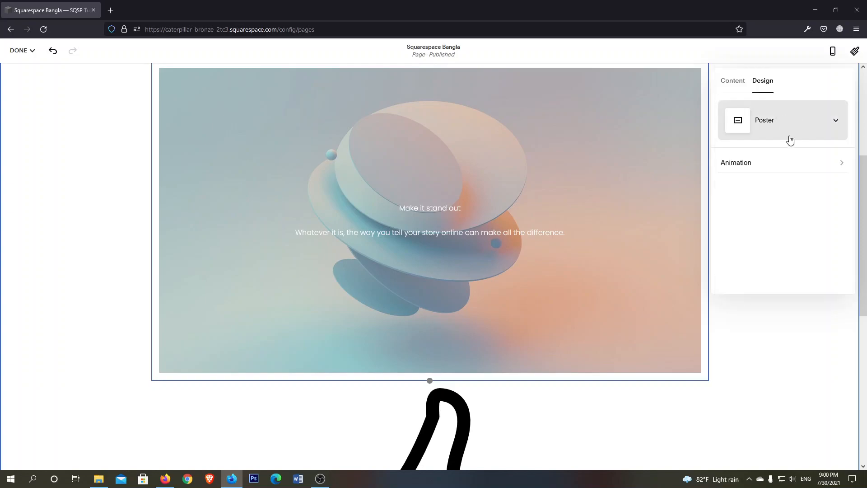
pyautogui.click(771, 171)
pyautogui.scroll(-3, 807, 133)
pyautogui.scroll(3, 777, 113)
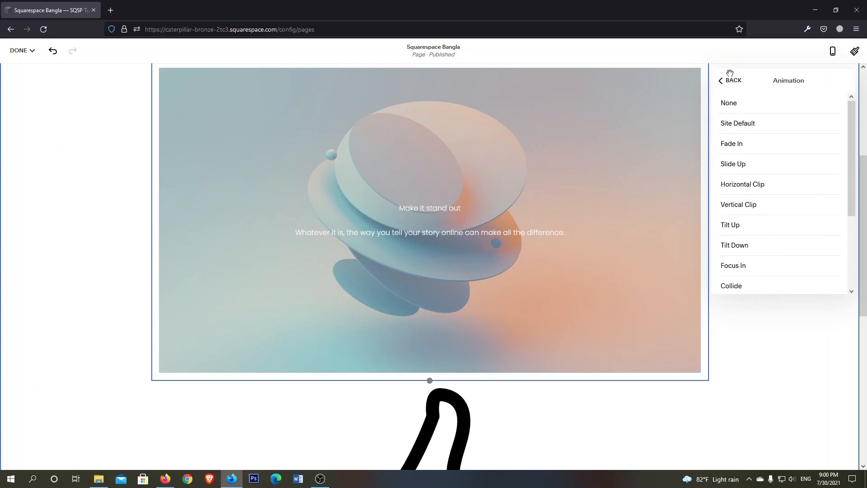
pyautogui.click(732, 83)
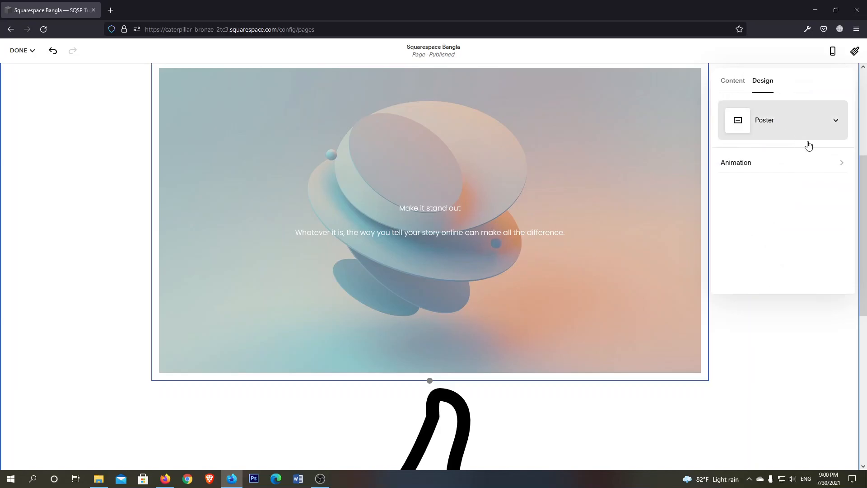
# Try the Card layout on the image below "Part-1", with Image Right and back to Image Left
pyautogui.click(777, 131)
pyautogui.click(772, 170)
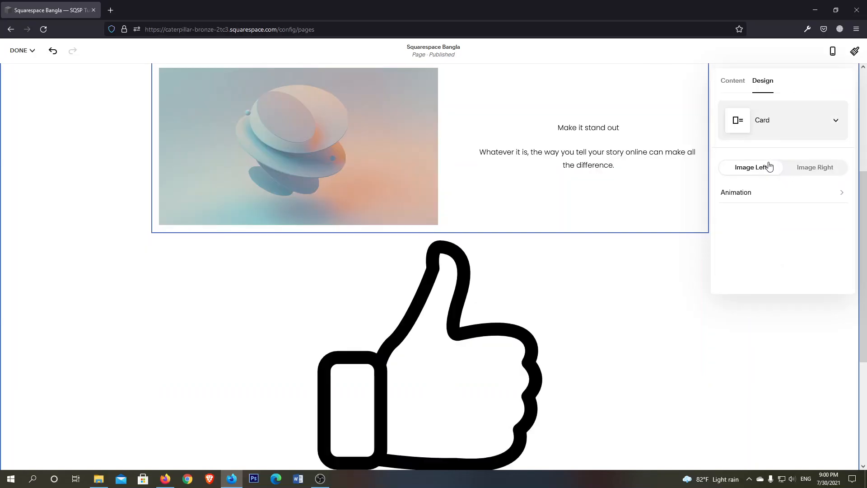
pyautogui.scroll(1, 307, 144)
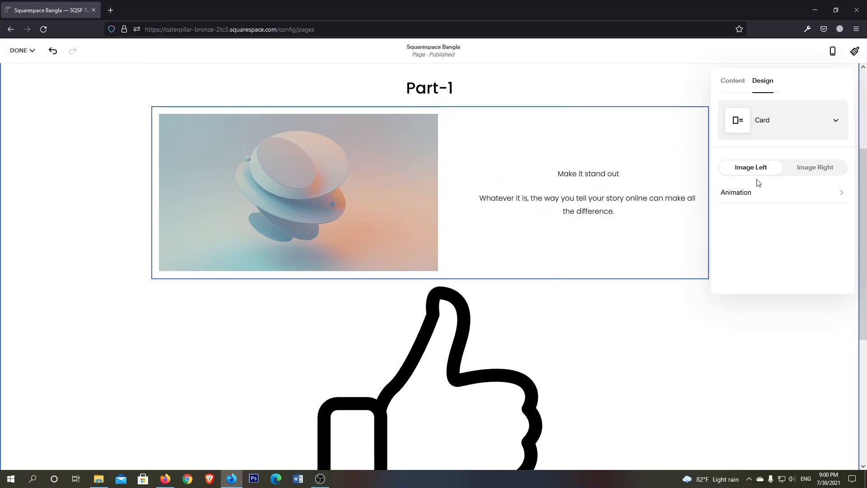
pyautogui.click(815, 170)
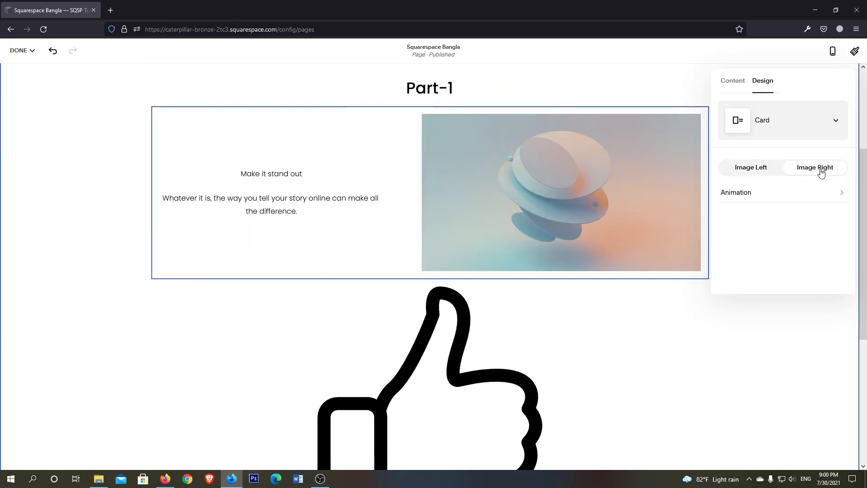
pyautogui.click(752, 171)
pyautogui.click(815, 199)
pyautogui.click(744, 85)
# Try the Overlap layout on the same image with Image Right and Image Left, and select its "Make it stand out" heading
pyautogui.click(827, 128)
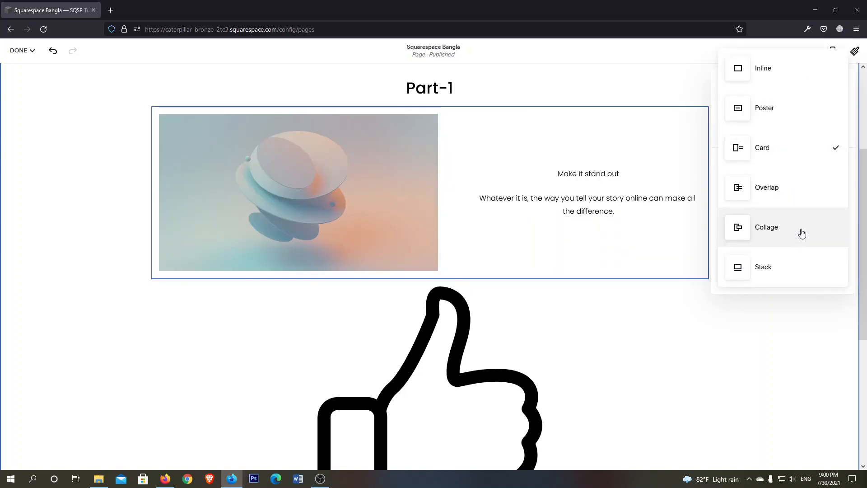
pyautogui.click(774, 192)
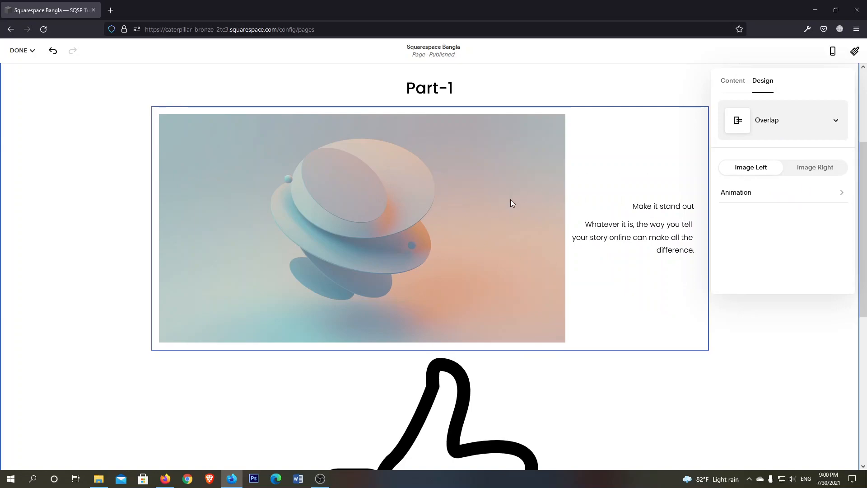
pyautogui.scroll(-2, 619, 189)
pyautogui.scroll(2, 621, 188)
pyautogui.click(821, 172)
pyautogui.click(755, 173)
pyautogui.click(654, 207)
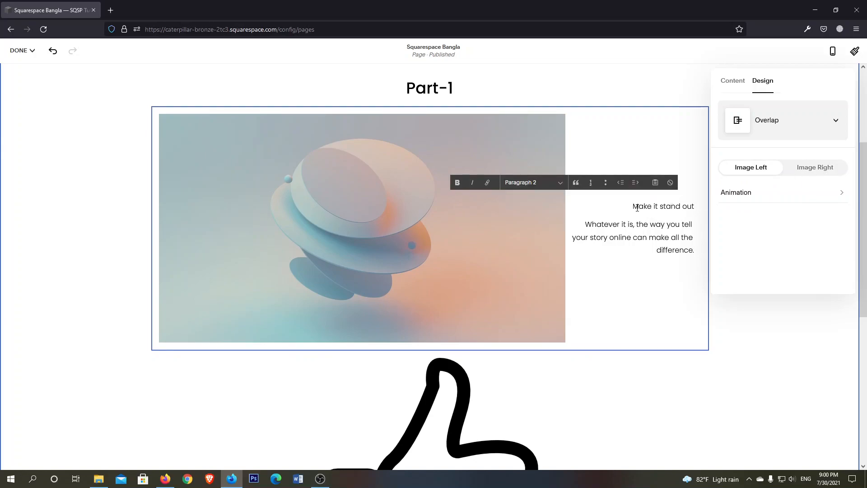
pyautogui.tripleClick(646, 208)
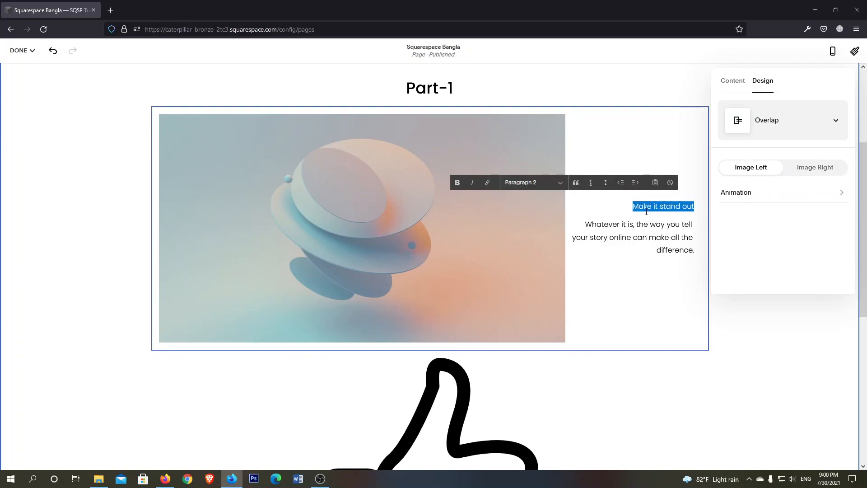
pyautogui.click(684, 242)
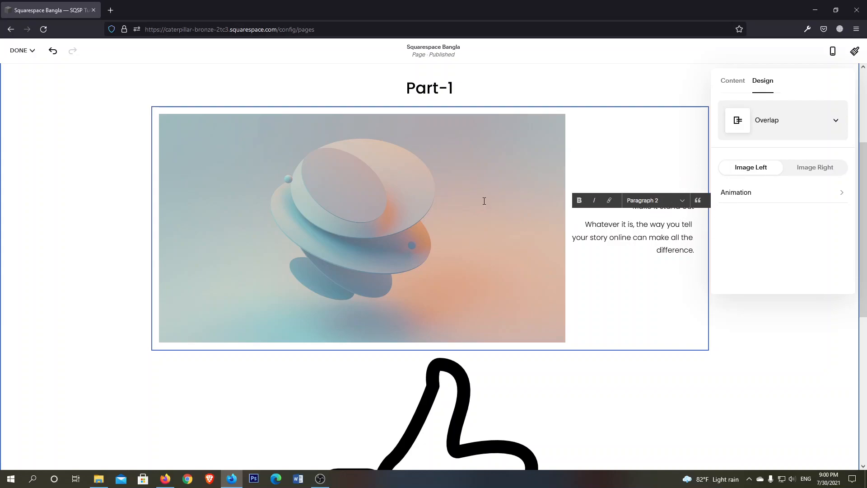
# Try the Collage layout on the image below "Part-1", with Image Right and back to Image Left
pyautogui.click(796, 121)
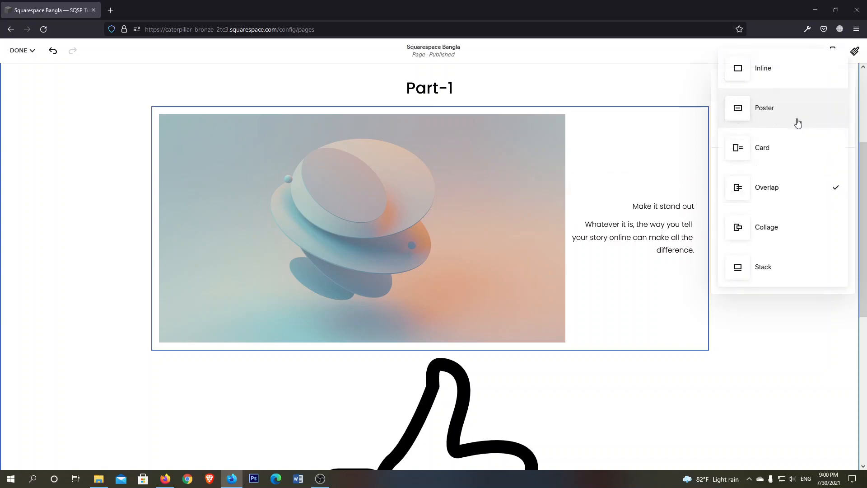
pyautogui.click(782, 231)
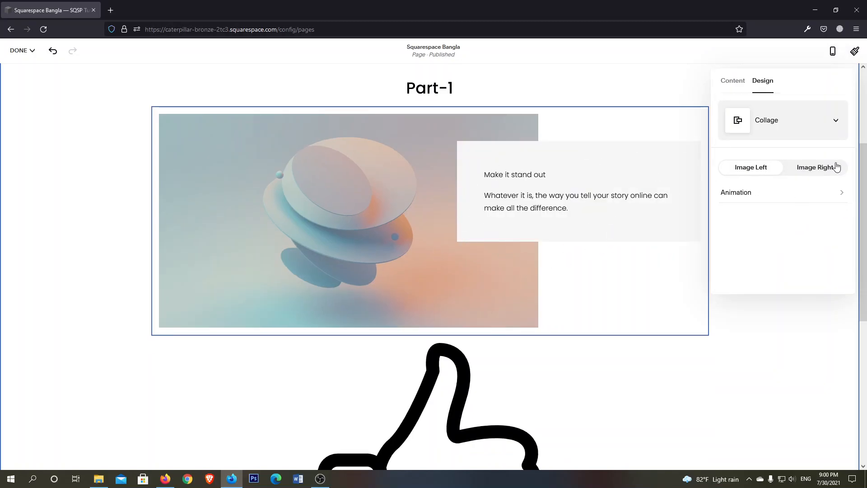
pyautogui.click(815, 167)
pyautogui.click(766, 168)
# Set the layout of the image below "Part-1" to Stack, look over the result and finish editing the block
pyautogui.click(782, 130)
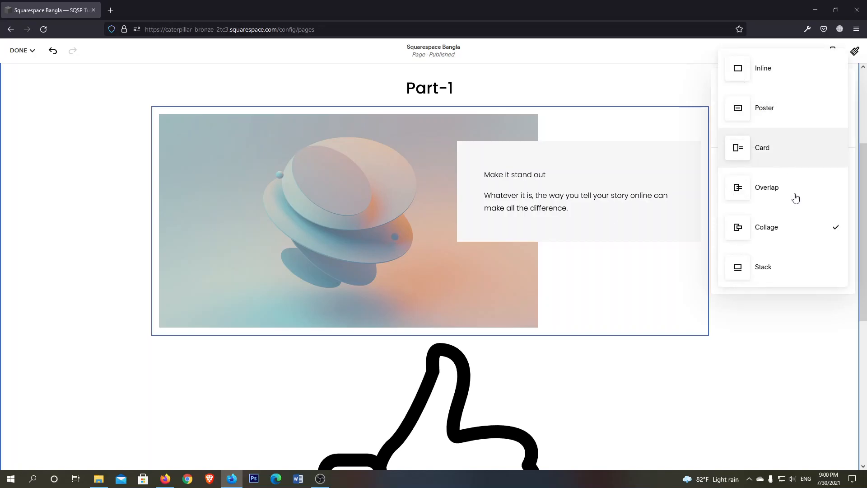
pyautogui.click(773, 270)
pyautogui.scroll(-5, 638, 262)
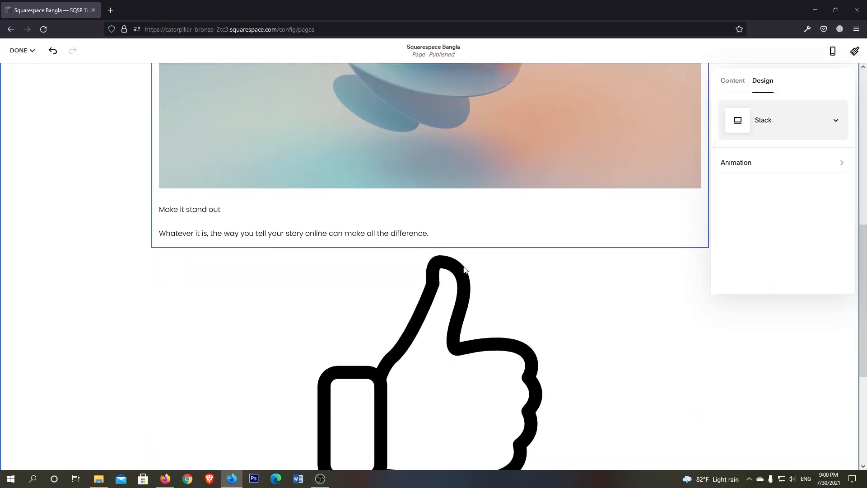
pyautogui.scroll(8, 561, 246)
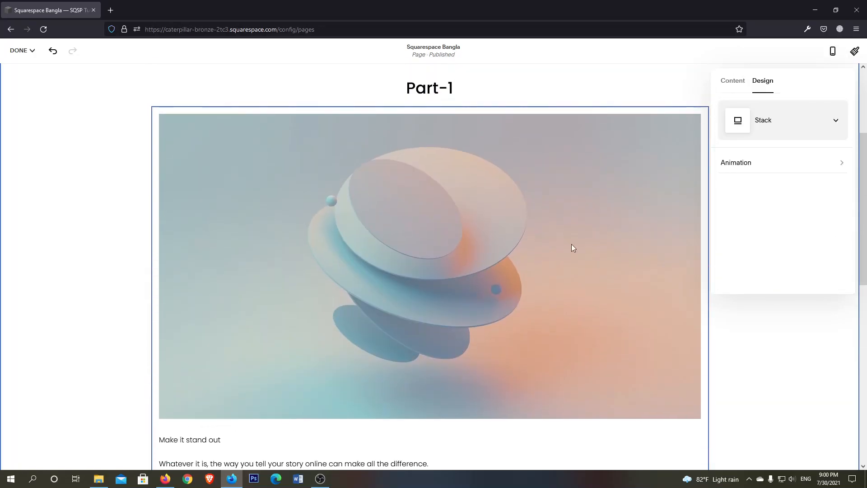
pyautogui.scroll(-1, 565, 218)
pyautogui.scroll(-7, 504, 254)
pyautogui.click(551, 230)
pyautogui.click(654, 361)
# Add a button block below the thumbs-up image and set its text to "Click Me"
pyautogui.scroll(-5, 579, 313)
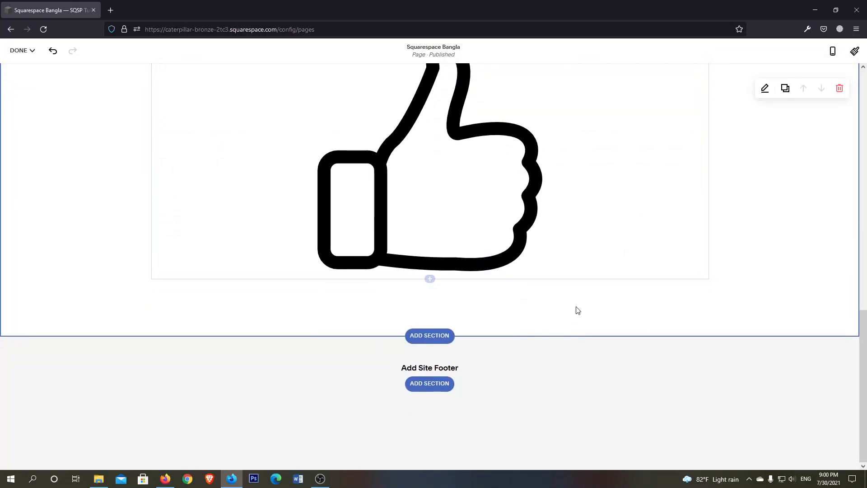
pyautogui.click(429, 280)
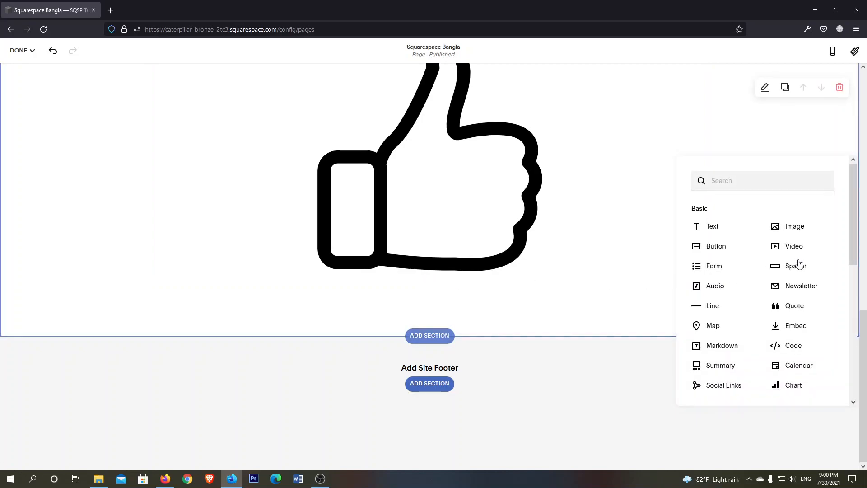
pyautogui.click(713, 246)
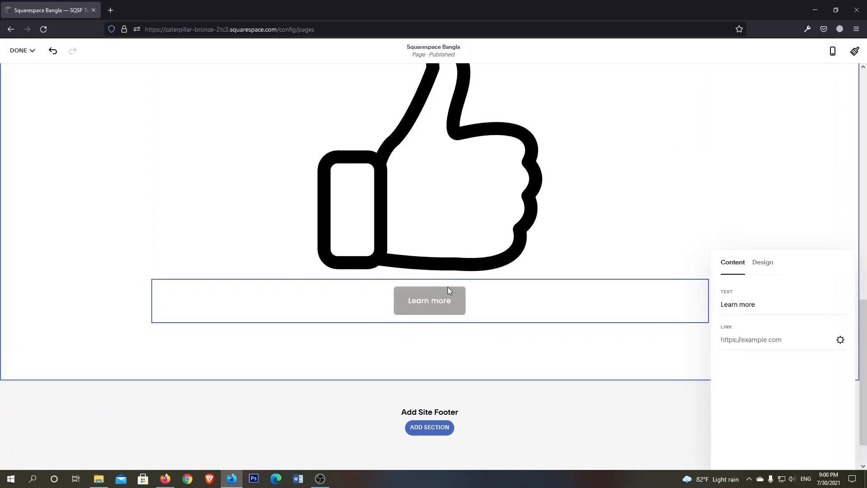
pyautogui.moveTo(763, 306); pyautogui.dragTo(719, 304)
pyautogui.write('Click Me')
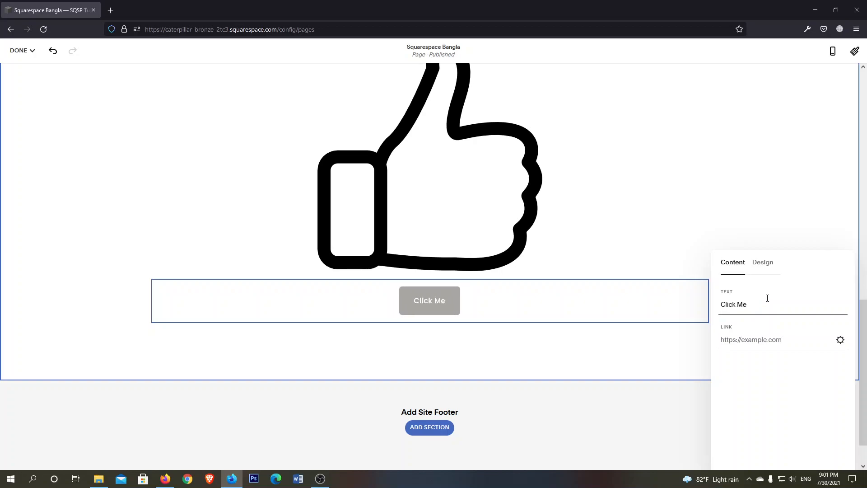
# Look over the site pages available as the "Click Me" button's link target and close the link editor without choosing one
pyautogui.click(769, 342)
pyautogui.click(840, 340)
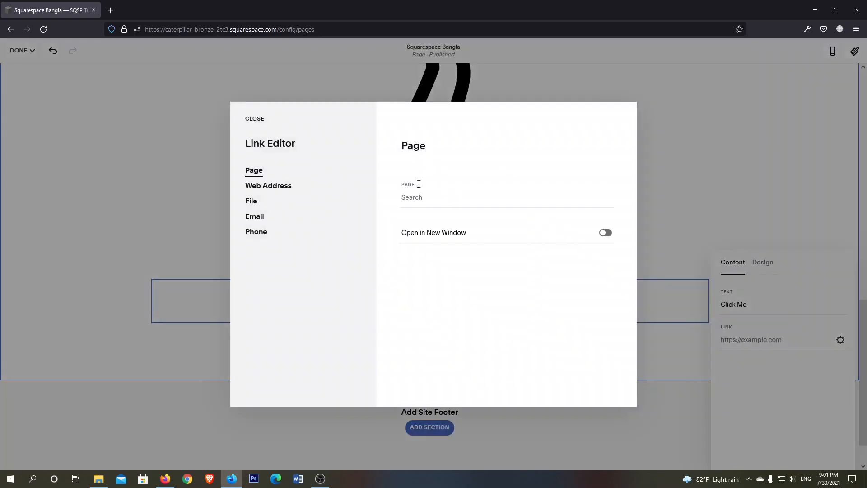
pyautogui.click(434, 203)
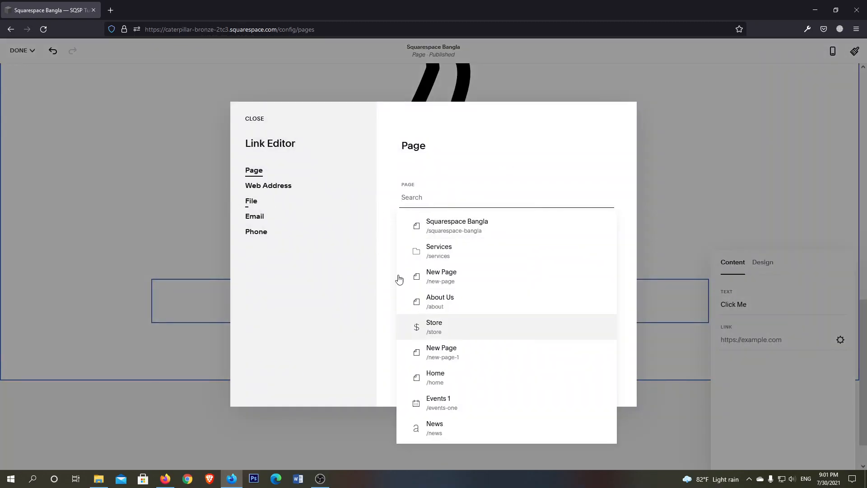
pyautogui.click(253, 120)
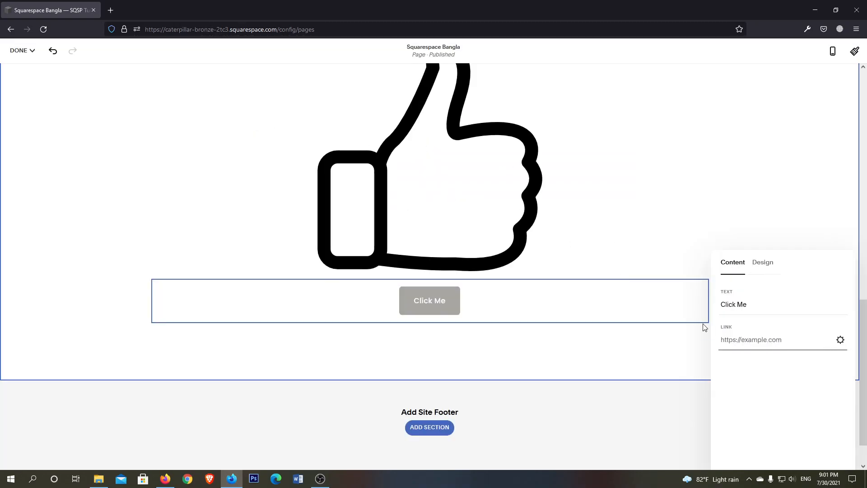
# Try sizes S and M and the left and right alignments on the "Click Me" button, ending with size L and centre alignment
pyautogui.click(762, 268)
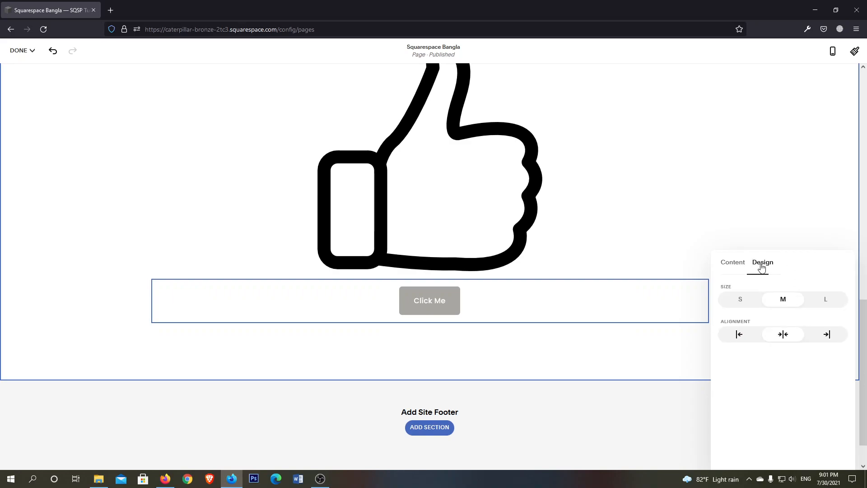
pyautogui.click(739, 301)
pyautogui.click(739, 334)
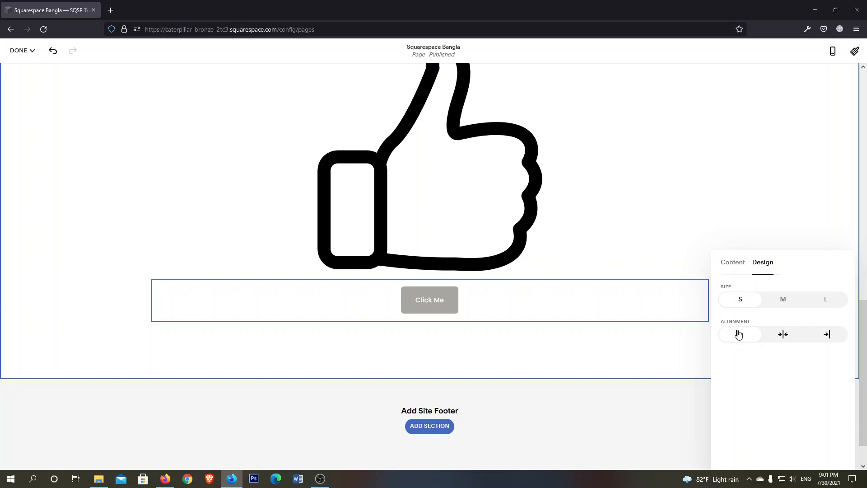
pyautogui.click(829, 334)
pyautogui.click(775, 335)
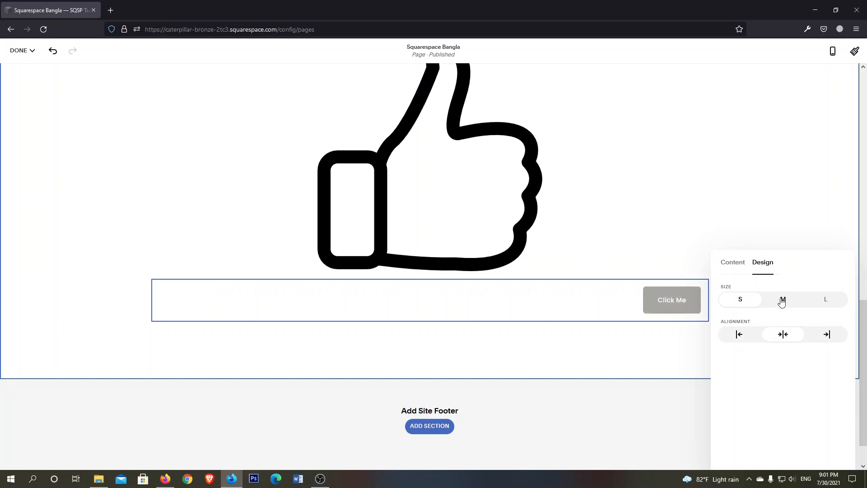
pyautogui.click(783, 301)
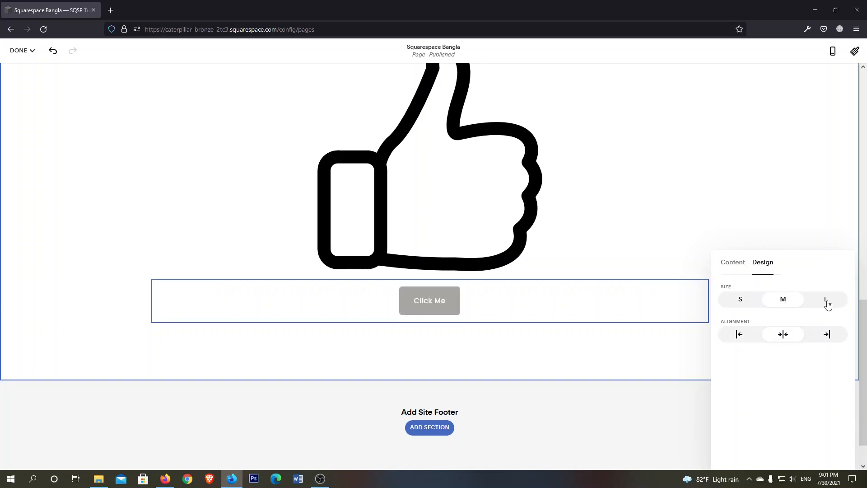
pyautogui.click(728, 238)
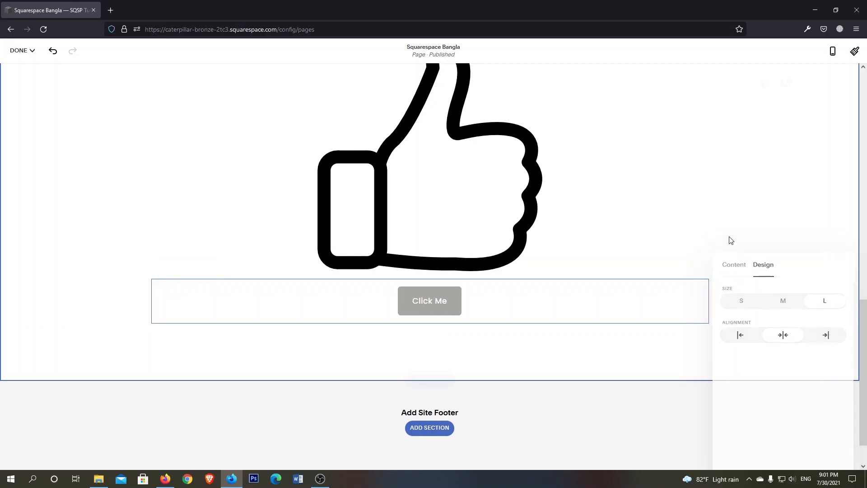
# Reopen the "Click Me" button's design settings to review its size and alignment, and close them
pyautogui.scroll(-1, 519, 294)
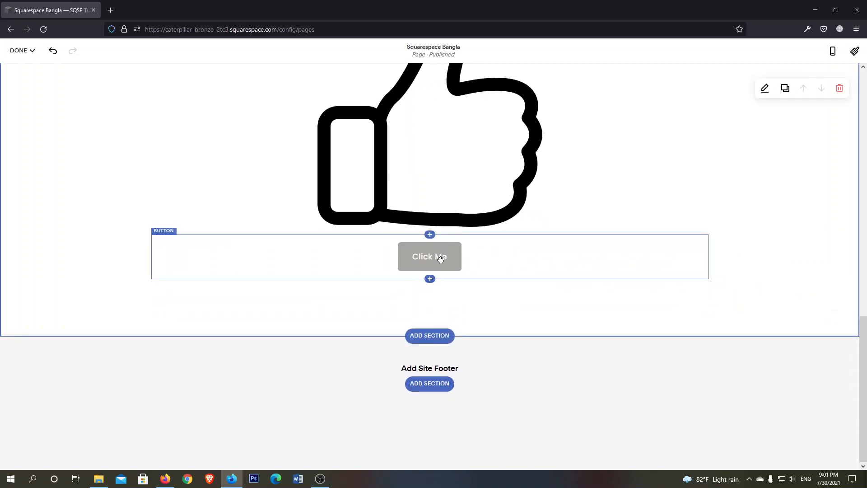
pyautogui.click(441, 258)
pyautogui.click(763, 256)
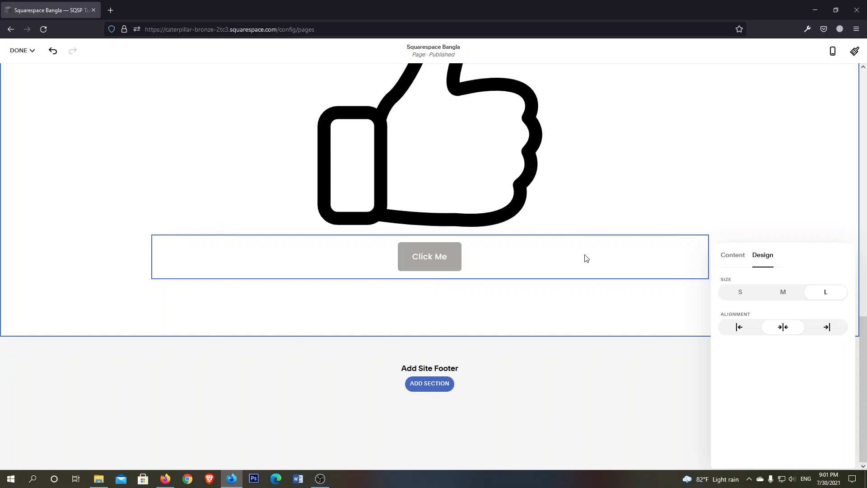
pyautogui.click(469, 285)
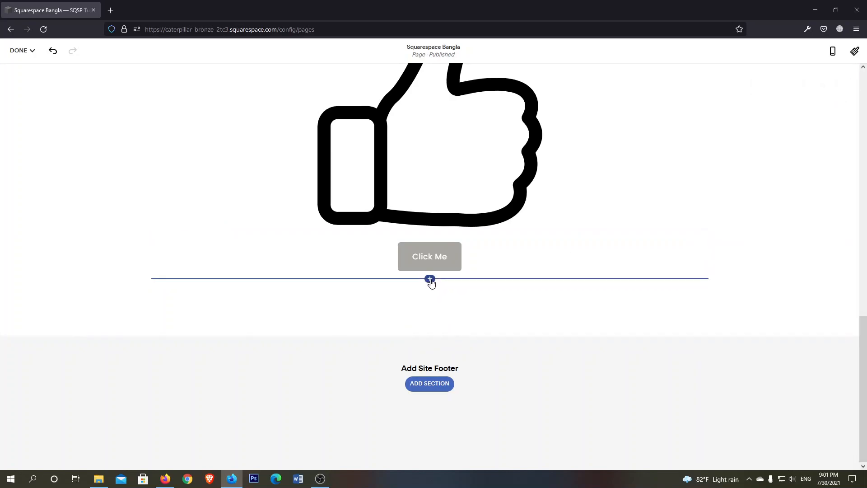
# Add a video block below the "Click Me" button and open YouTube in a new browser tab
pyautogui.click(430, 279)
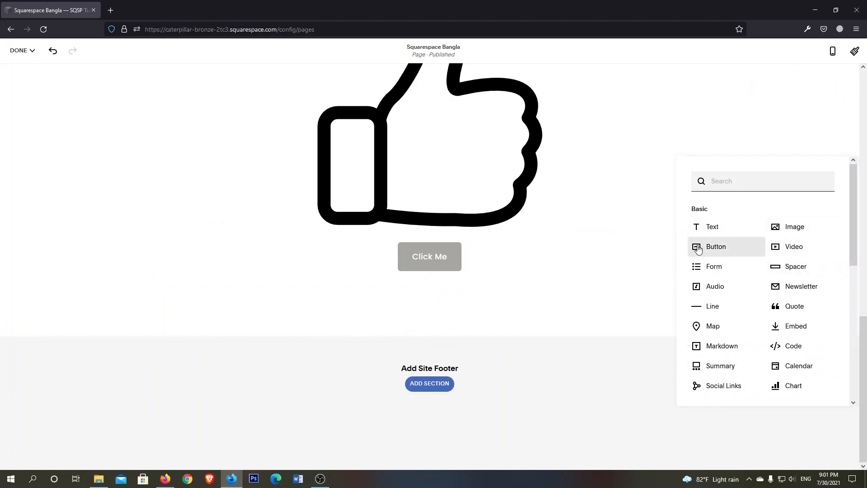
pyautogui.click(801, 251)
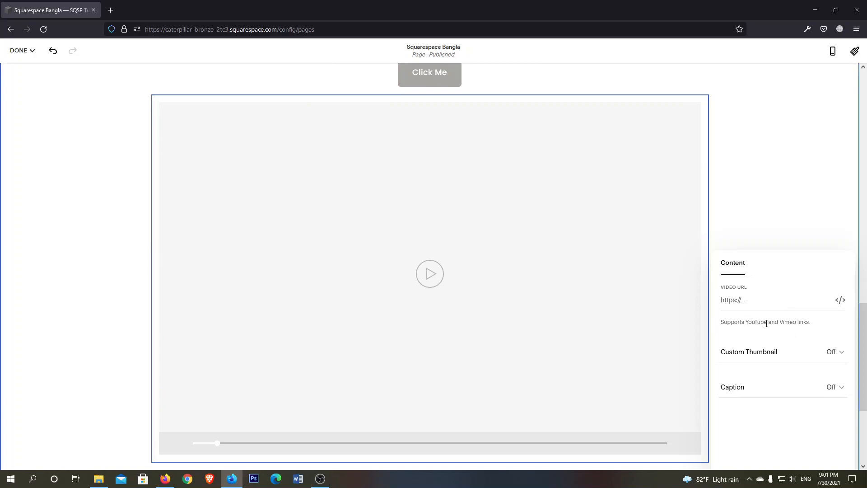
pyautogui.click(110, 10)
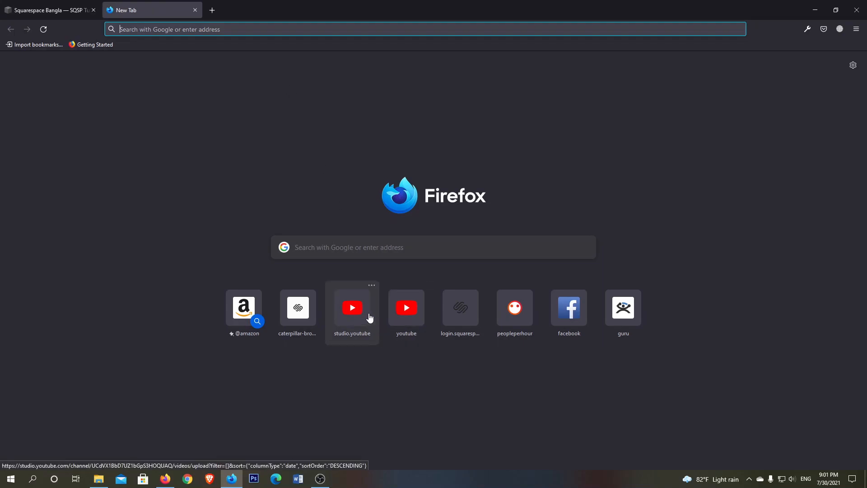
pyautogui.click(407, 309)
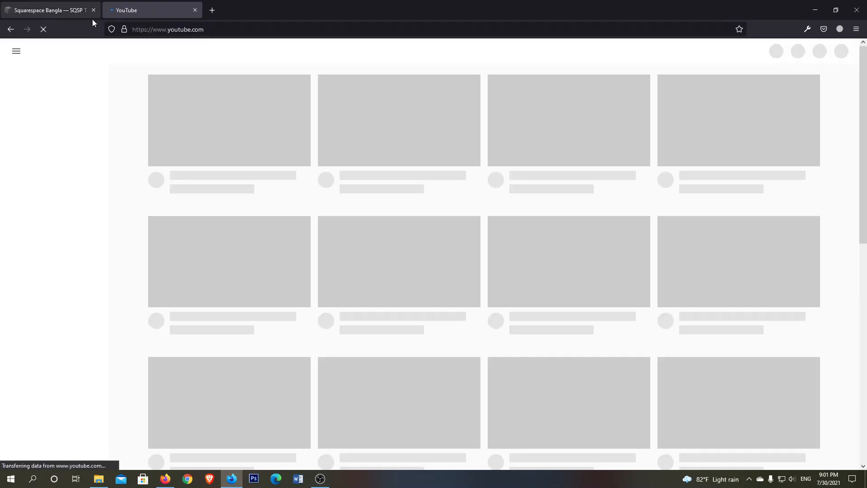
pyautogui.click(59, 9)
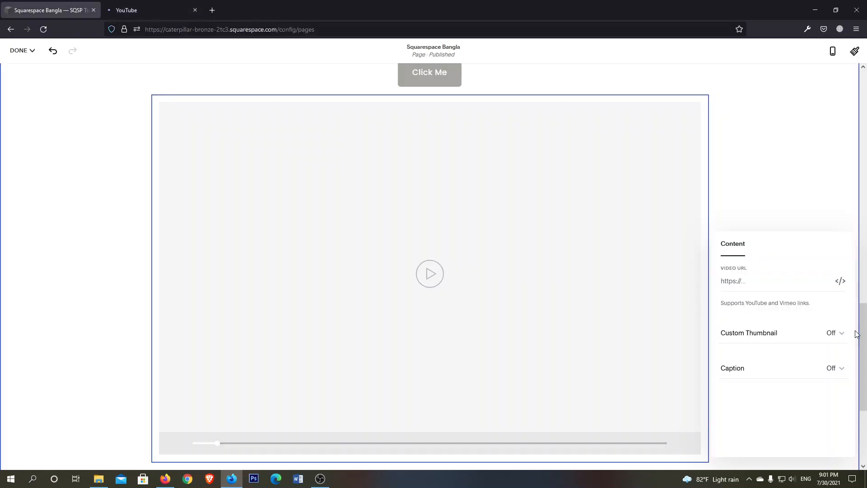
pyautogui.click(142, 8)
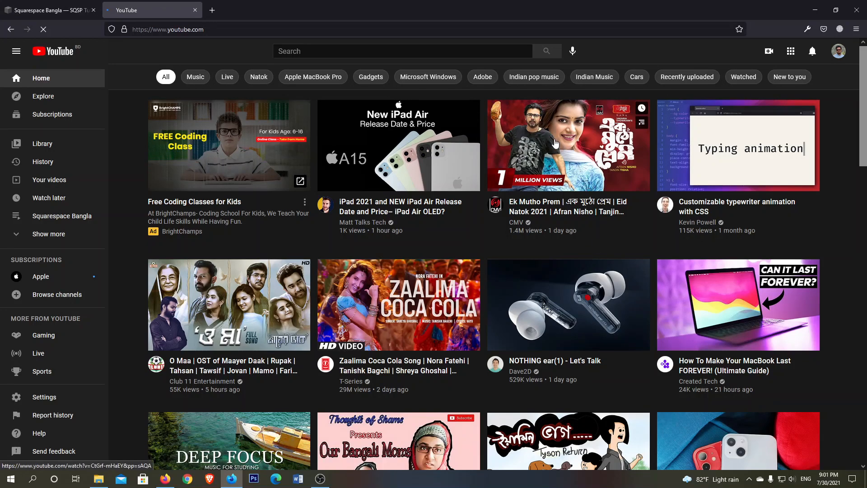
# Copy the link of YouTube's "Customizable typewriter animation with CSS" video and paste it as the Squarespace video block's URL
pyautogui.rightClick(709, 135)
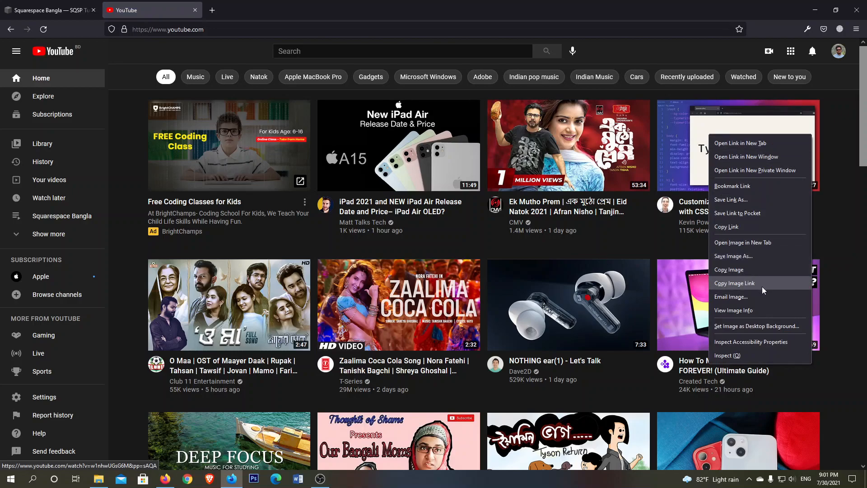
pyautogui.click(738, 227)
pyautogui.click(9, 7)
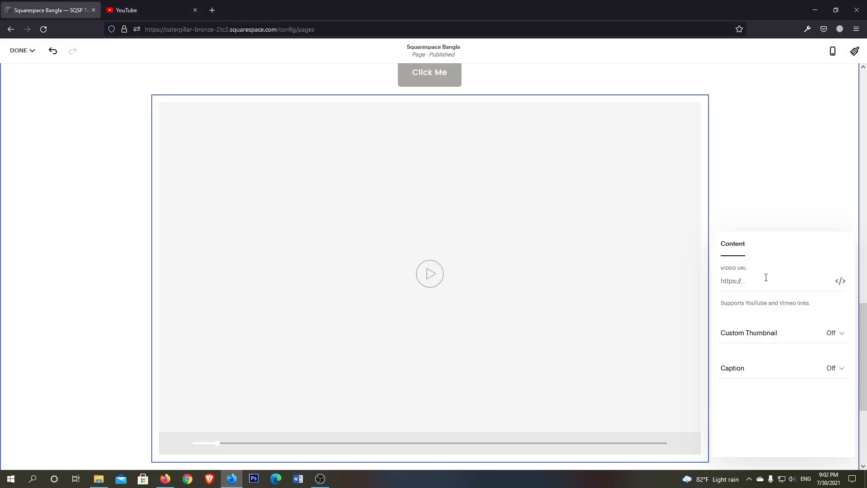
pyautogui.click(751, 281)
pyautogui.hotkey('ctrl', 'v')
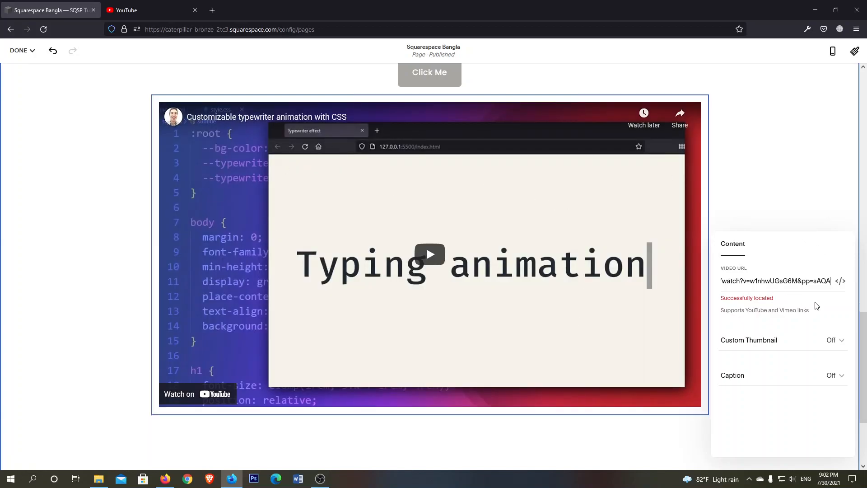
# Turn on the video block's caption and enter "test" as its text
pyautogui.click(838, 383)
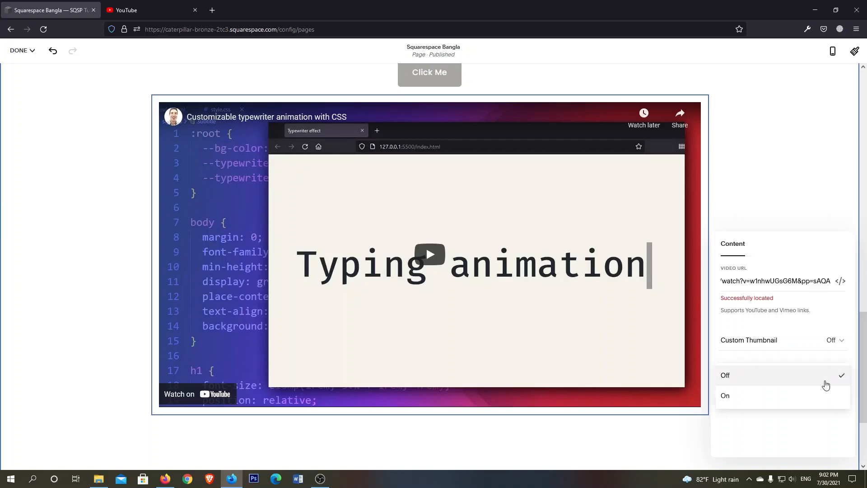
pyautogui.click(748, 400)
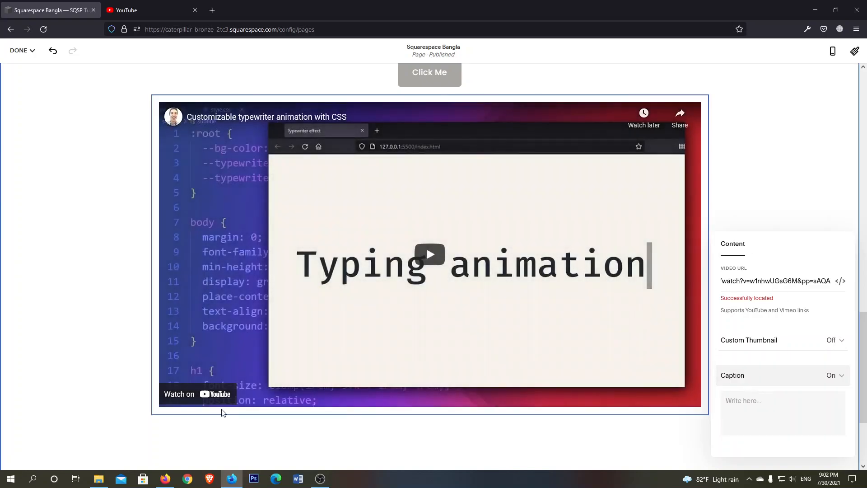
pyautogui.click(766, 402)
pyautogui.click(190, 6)
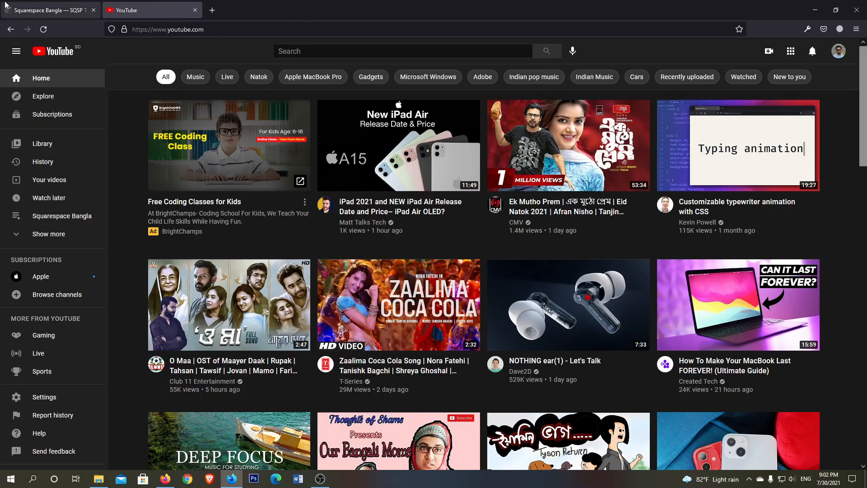
pyautogui.click(24, 7)
pyautogui.write('test')
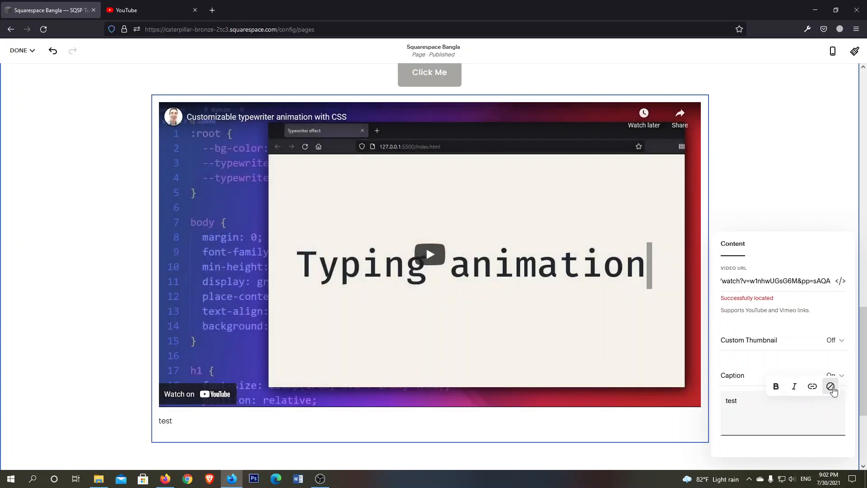
# Turn on the custom thumbnail for the video block and look over its image upload setting
pyautogui.click(828, 346)
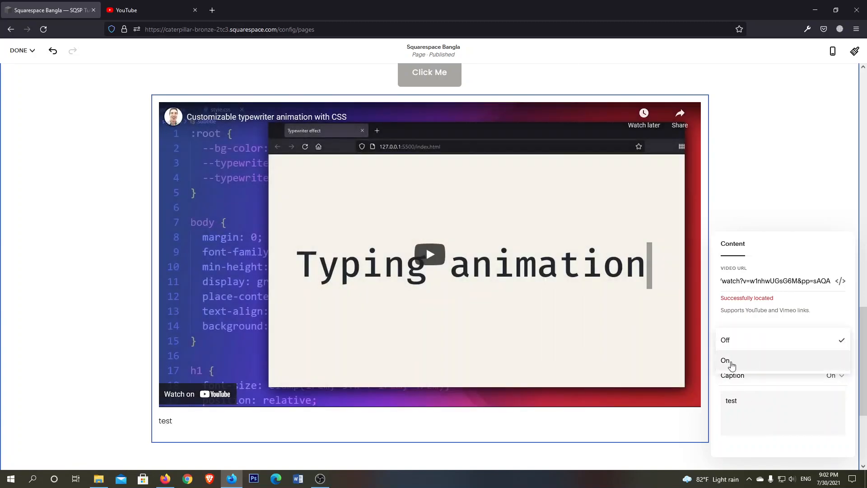
pyautogui.click(743, 361)
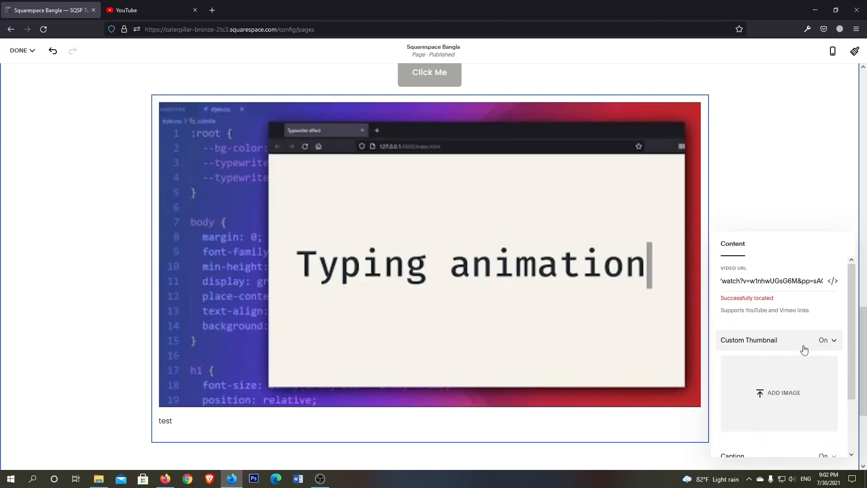
pyautogui.scroll(-2, 788, 357)
pyautogui.scroll(1, 492, 300)
pyautogui.scroll(-1, 493, 301)
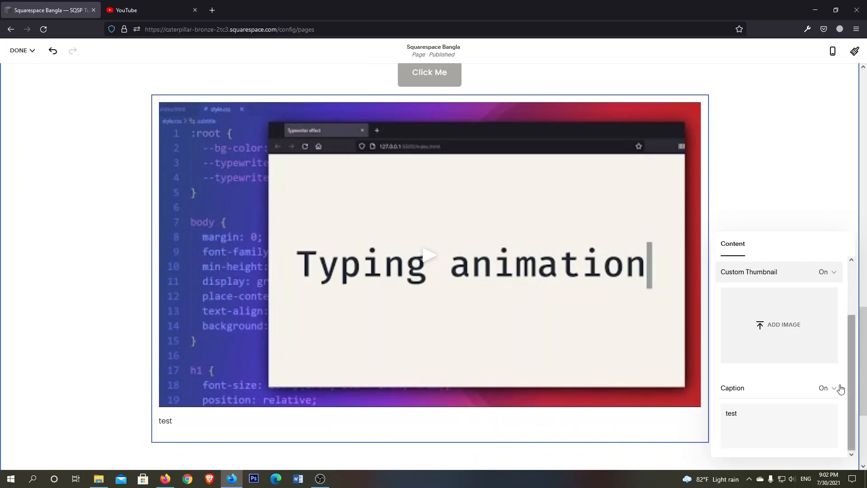
# Browse the Downloads folder for a thumbnail image, cancel the upload and finish editing the video block
pyautogui.click(773, 332)
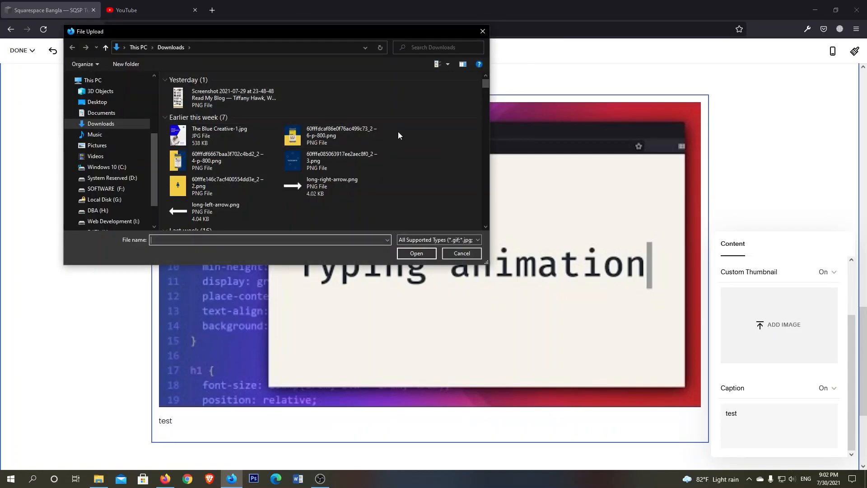
pyautogui.scroll(-3, 398, 134)
pyautogui.scroll(2, 383, 137)
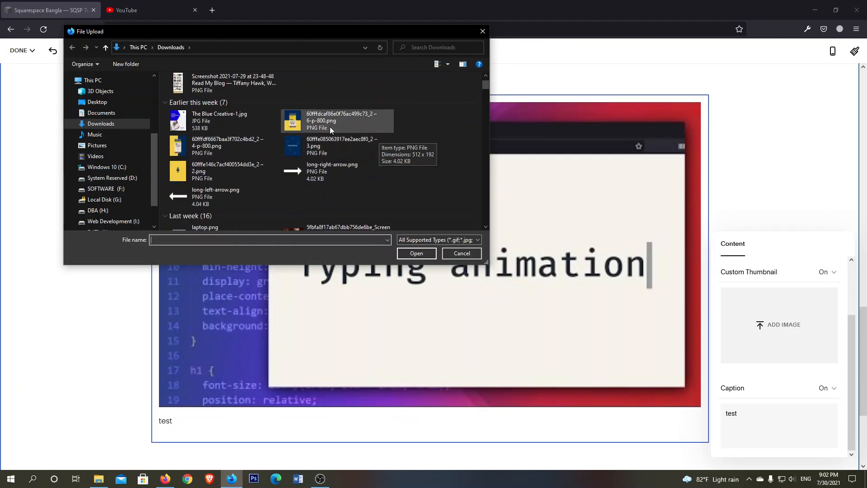
pyautogui.click(467, 257)
pyautogui.click(782, 163)
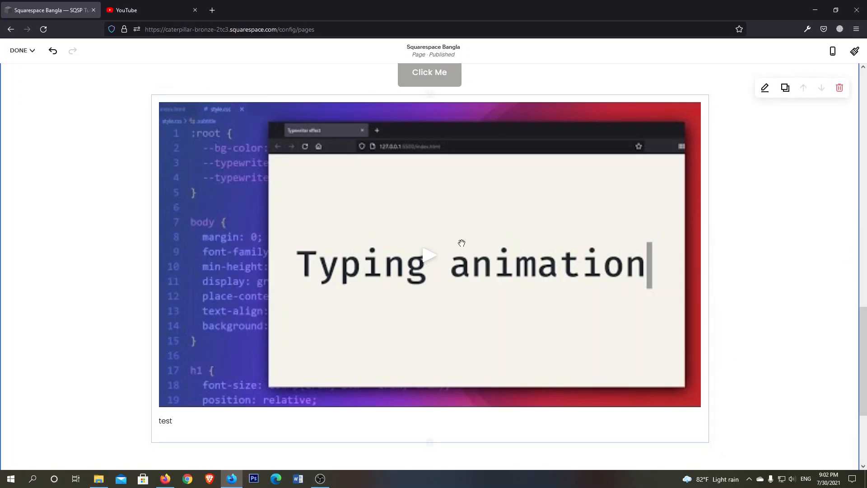
# Add a spacer block below the video block and try to reposition it on the page
pyautogui.scroll(-3, 462, 243)
pyautogui.click(430, 282)
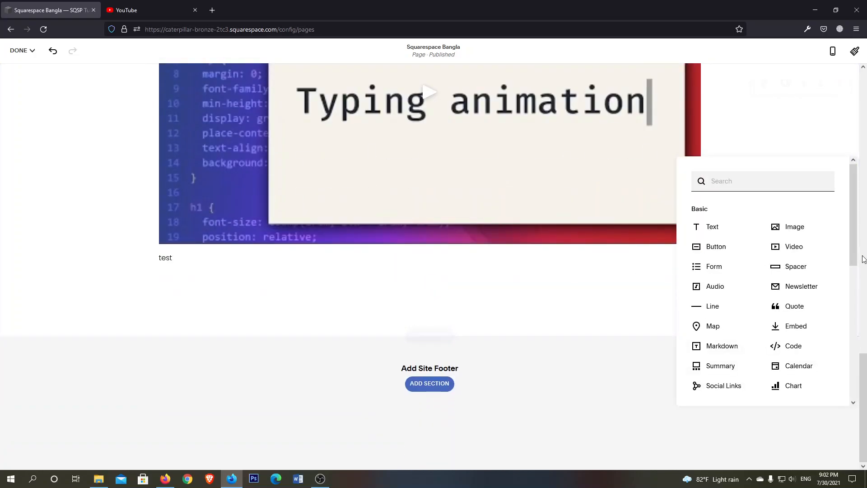
pyautogui.click(793, 268)
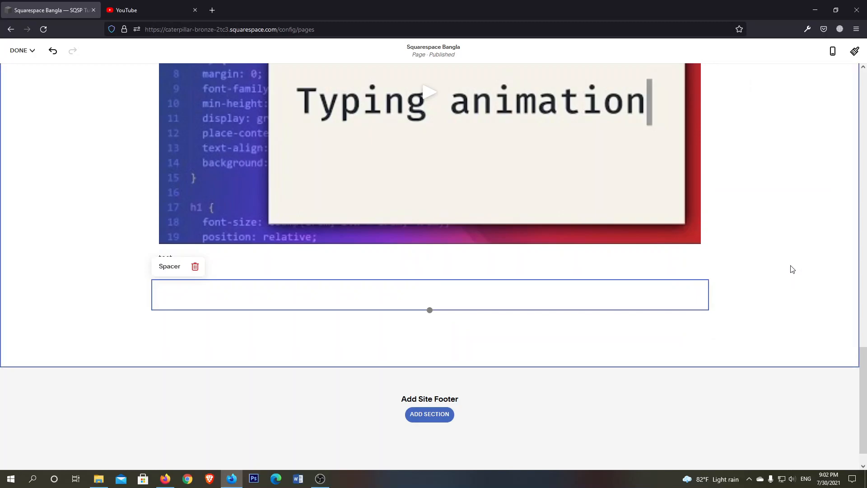
pyautogui.scroll(2, 406, 286)
pyautogui.scroll(-2, 415, 289)
pyautogui.scroll(7, 384, 273)
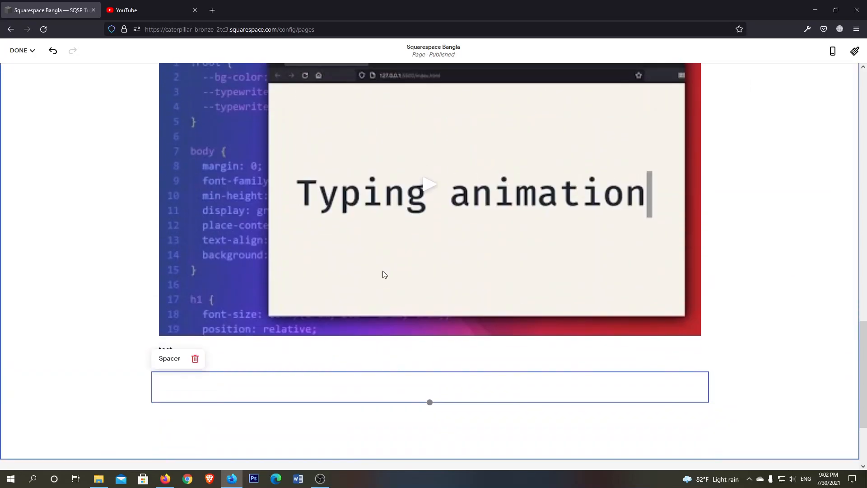
pyautogui.scroll(-5, 434, 117)
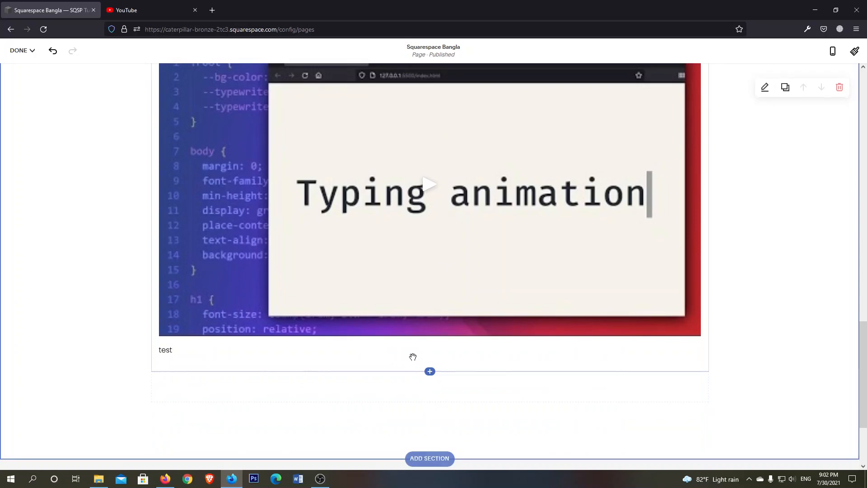
pyautogui.moveTo(408, 354); pyautogui.dragTo(414, 307)
pyautogui.moveTo(411, 374); pyautogui.dragTo(429, 287)
pyautogui.click(434, 233)
# Add a form block below the captioned video block and look over its default fields
pyautogui.scroll(-6, 442, 310)
pyautogui.click(430, 322)
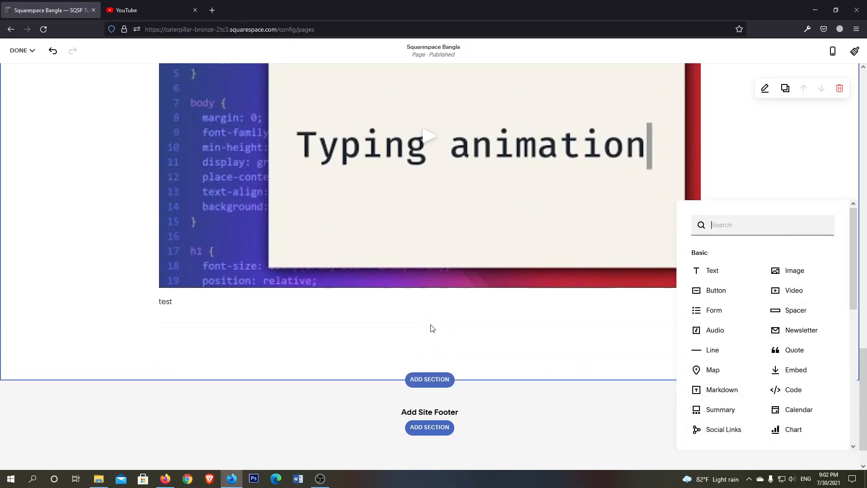
pyautogui.click(713, 311)
pyautogui.scroll(-3, 500, 303)
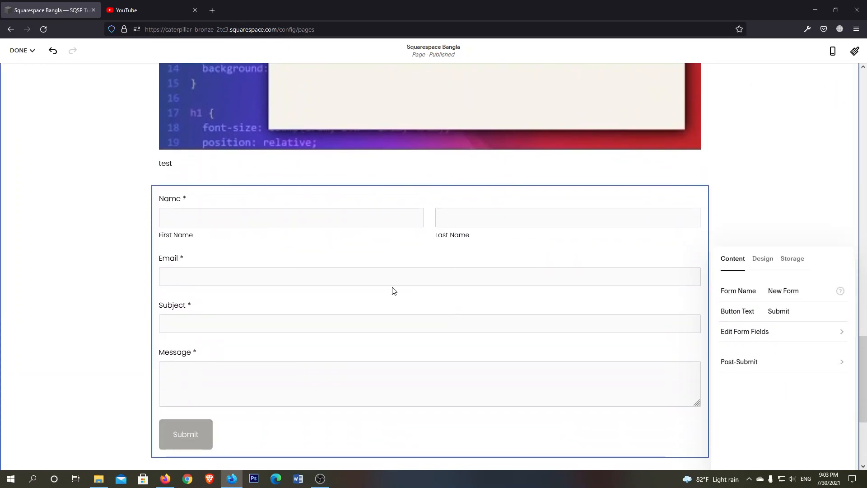
pyautogui.scroll(-2, 543, 257)
pyautogui.scroll(2, 394, 240)
pyautogui.scroll(-1, 265, 207)
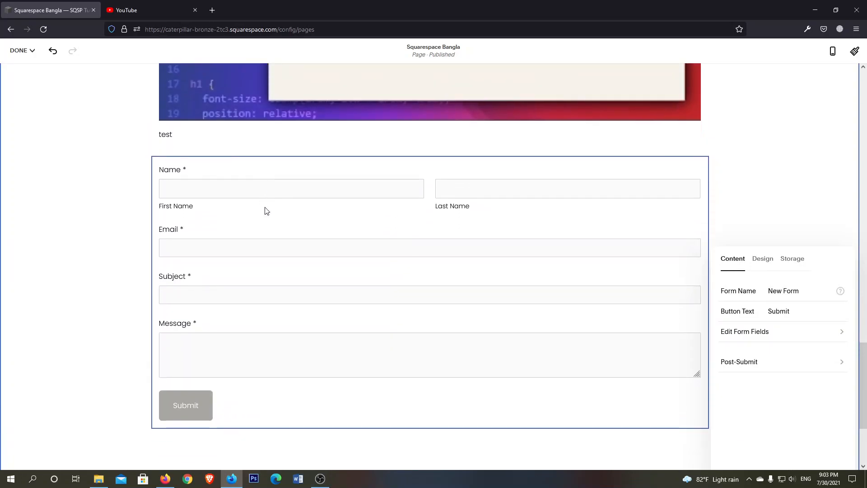
# Look over the form's name and submit button text settings
pyautogui.click(803, 290)
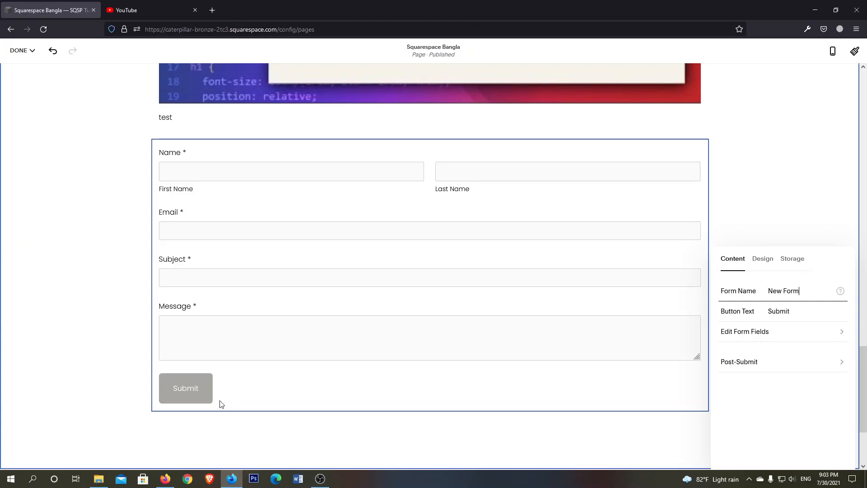
pyautogui.doubleClick(782, 311)
pyautogui.click(808, 310)
# Examine the form's post-submit settings for the thank-you message and the HTML code
pyautogui.click(775, 367)
pyautogui.click(781, 341)
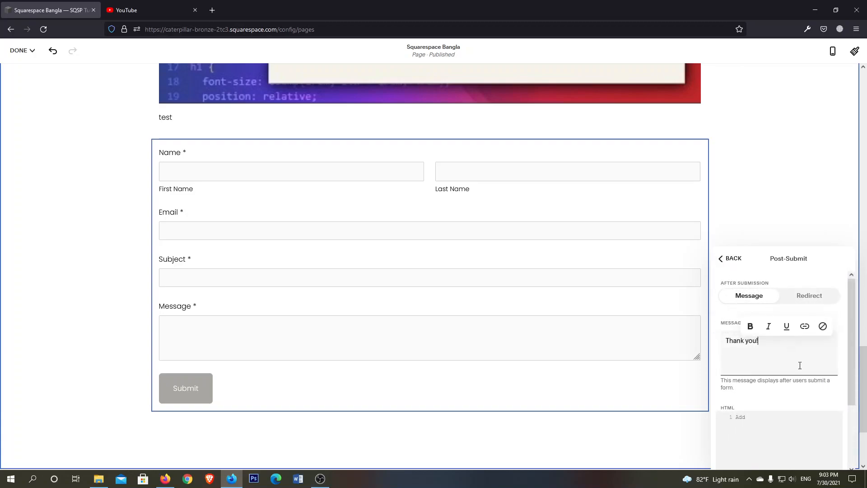
pyautogui.scroll(-2, 772, 362)
pyautogui.scroll(1, 736, 347)
pyautogui.scroll(-1, 764, 342)
pyautogui.scroll(3, 790, 353)
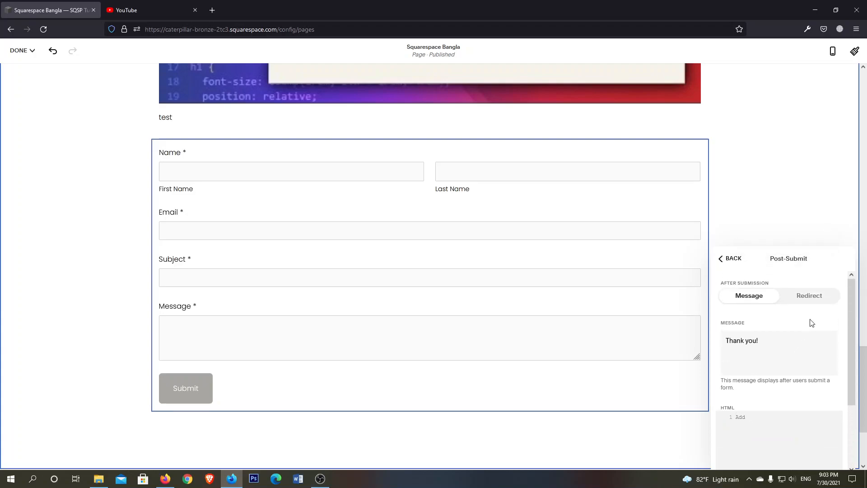
# Switch the form's after-submission action to Redirect, leaving the redirect URL empty, and return to the form's content settings
pyautogui.click(800, 303)
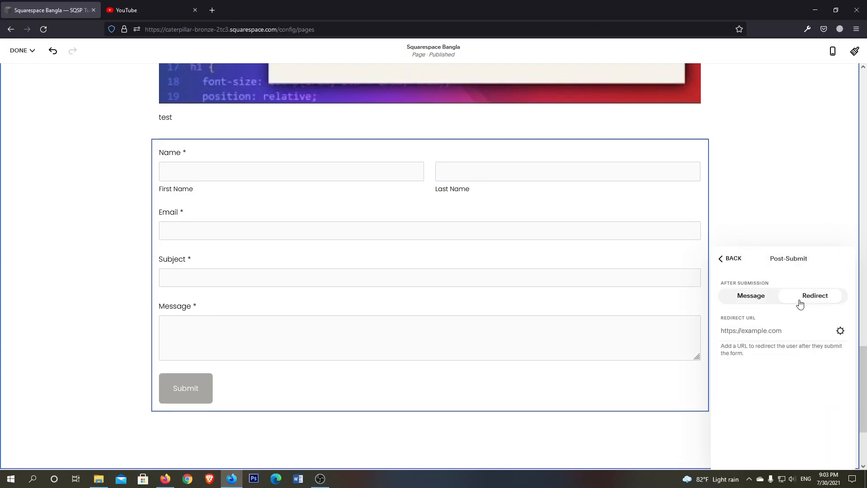
pyautogui.click(771, 330)
pyautogui.click(723, 260)
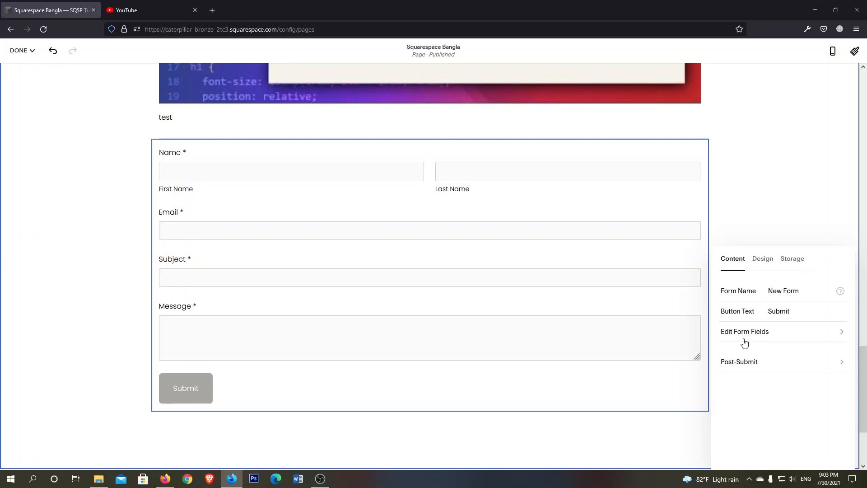
# Add a Phone field to the form
pyautogui.click(786, 336)
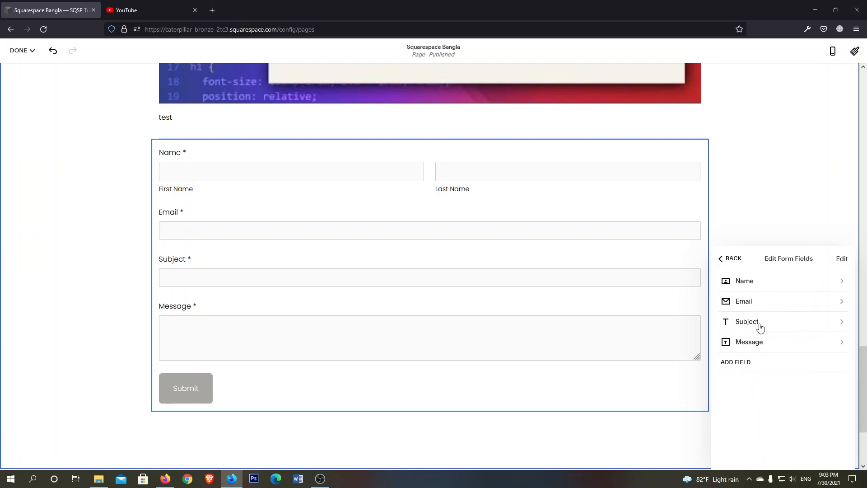
pyautogui.click(741, 365)
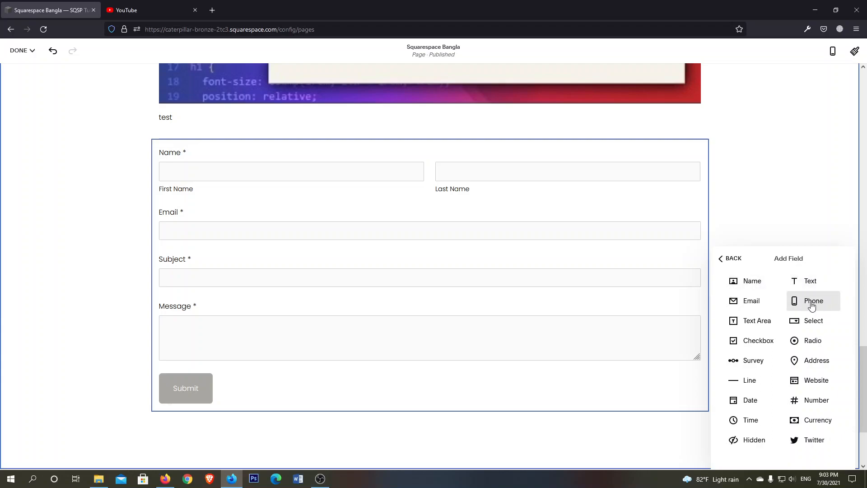
pyautogui.click(812, 301)
pyautogui.scroll(-2, 437, 358)
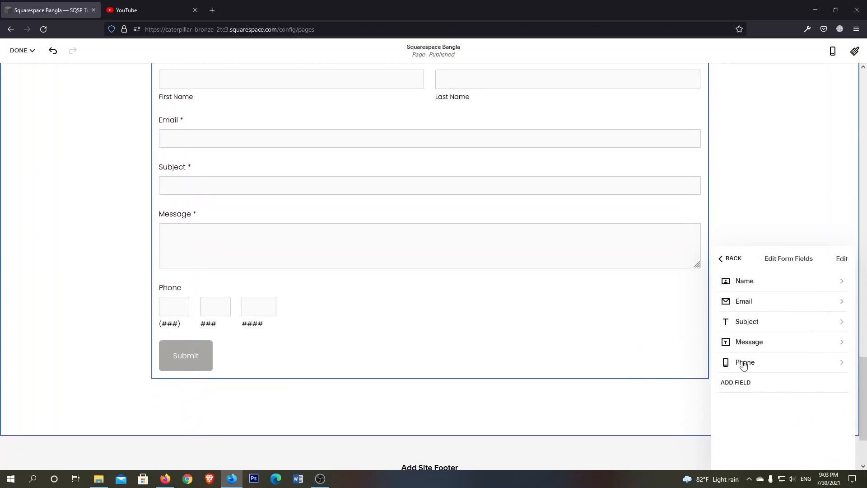
# Show the country code on the Phone field and make the field required
pyautogui.click(823, 365)
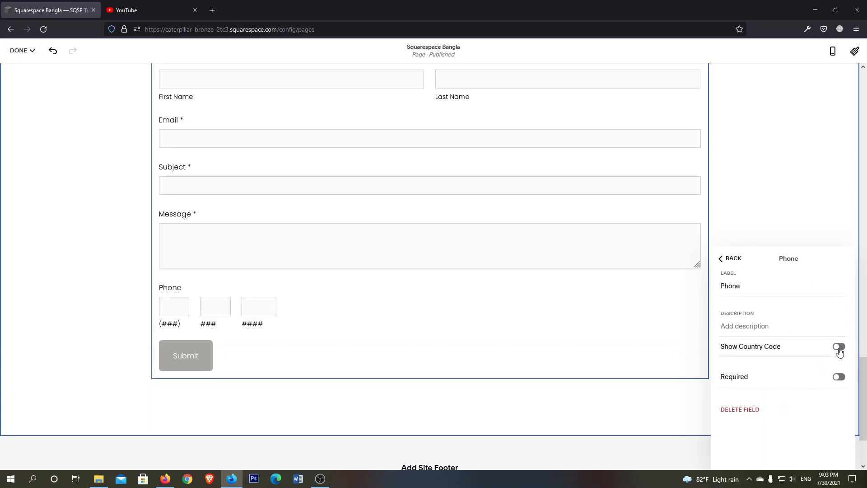
pyautogui.click(839, 348)
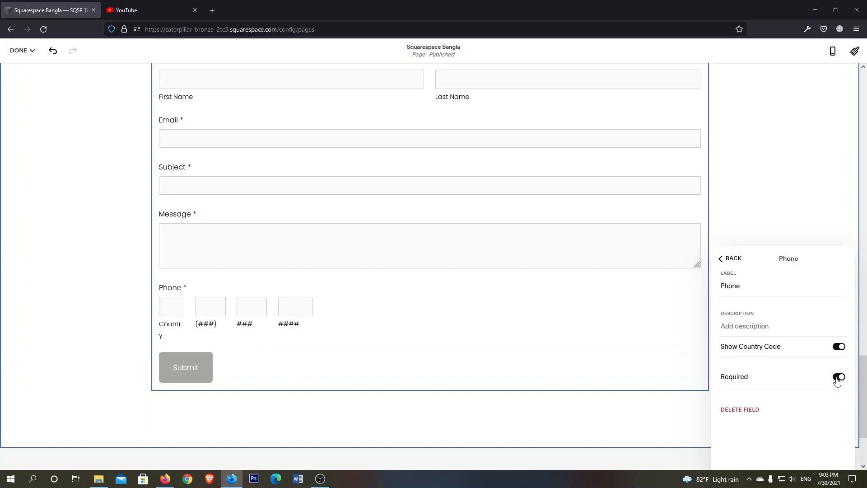
pyautogui.click(727, 257)
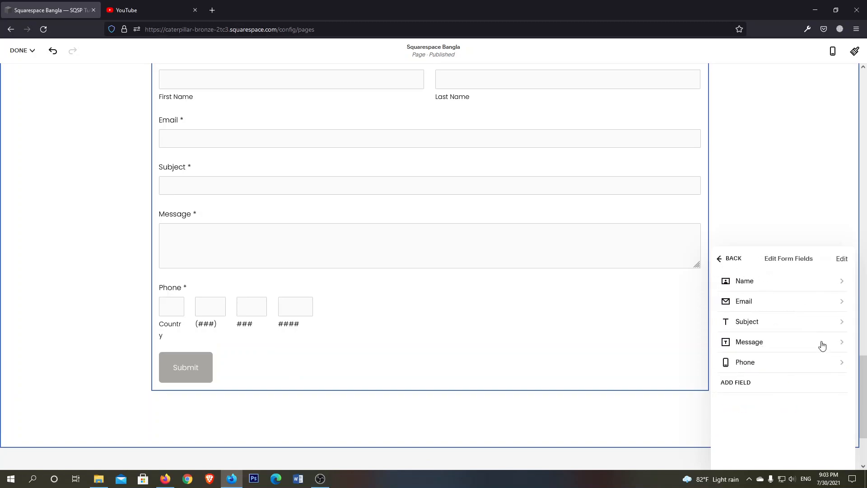
# Add a Text Area field and a Select field to the form below the Phone field
pyautogui.click(742, 382)
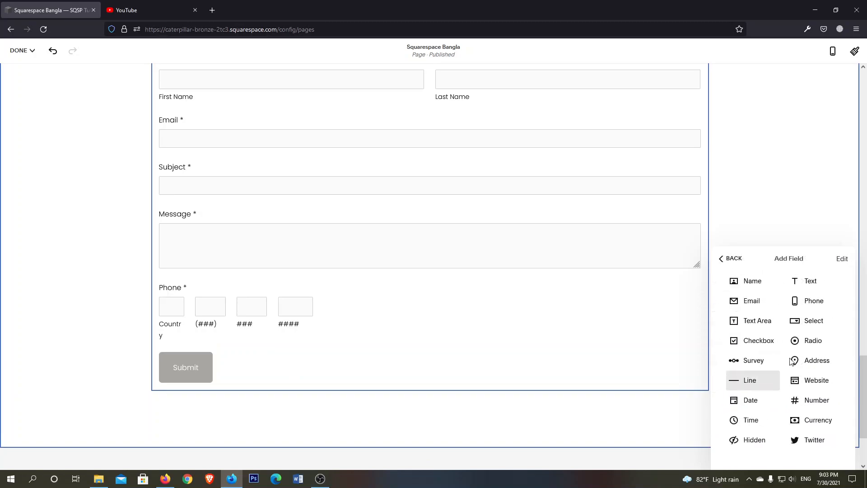
pyautogui.click(757, 321)
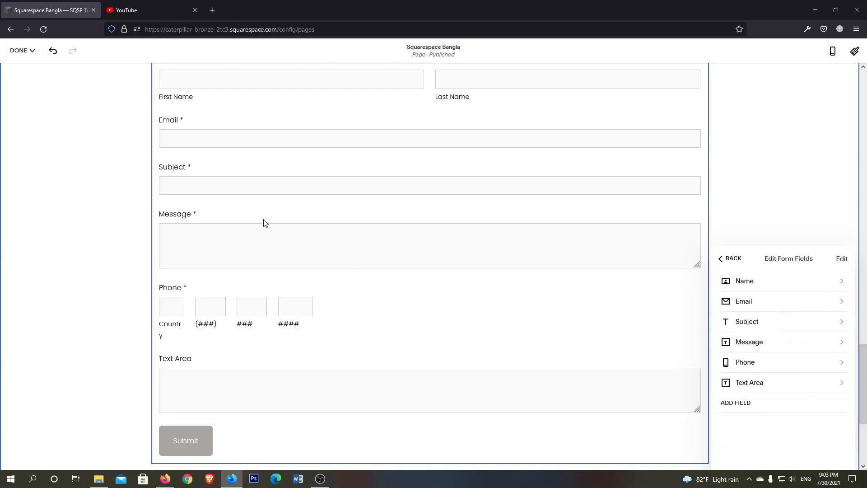
pyautogui.click(739, 402)
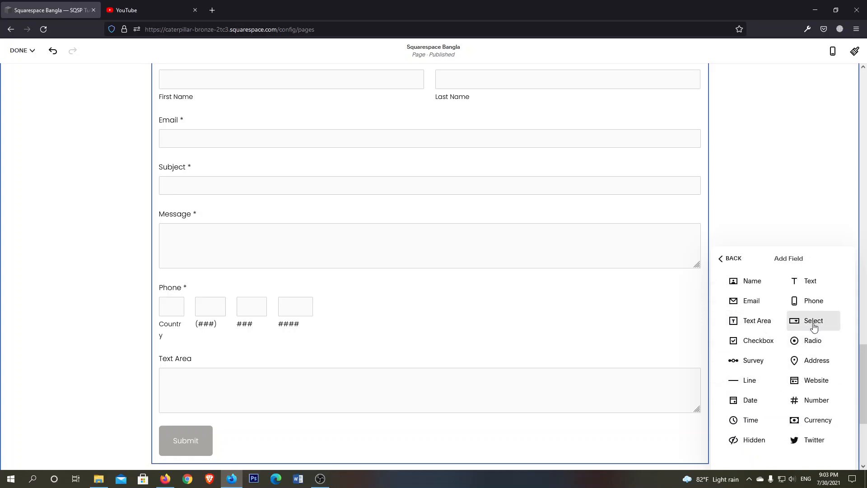
pyautogui.click(814, 320)
pyautogui.scroll(-3, 416, 361)
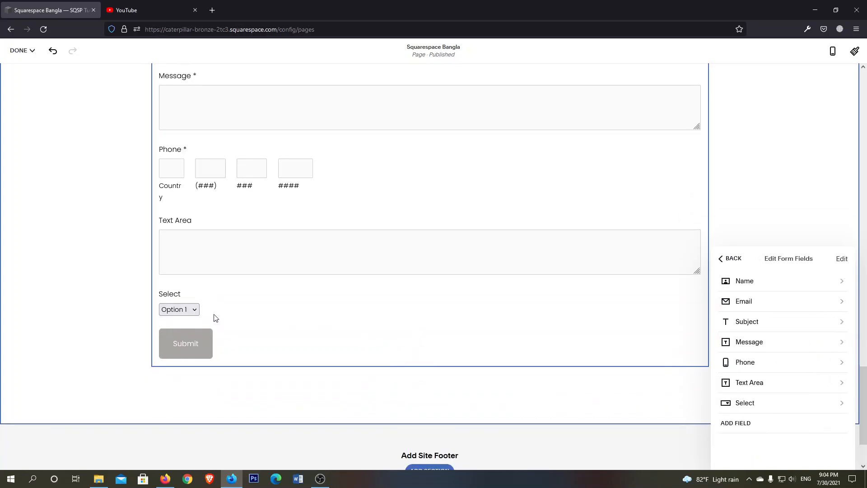
# Label the Select field "Country" and enter "description" as its description
pyautogui.click(770, 407)
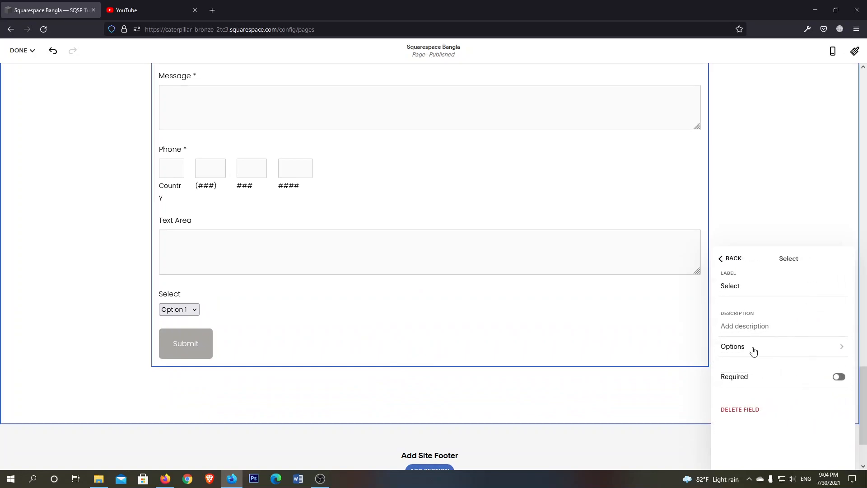
pyautogui.click(745, 282)
pyautogui.doubleClick(746, 283)
pyautogui.write('Country')
pyautogui.click(773, 327)
pyautogui.write('description')
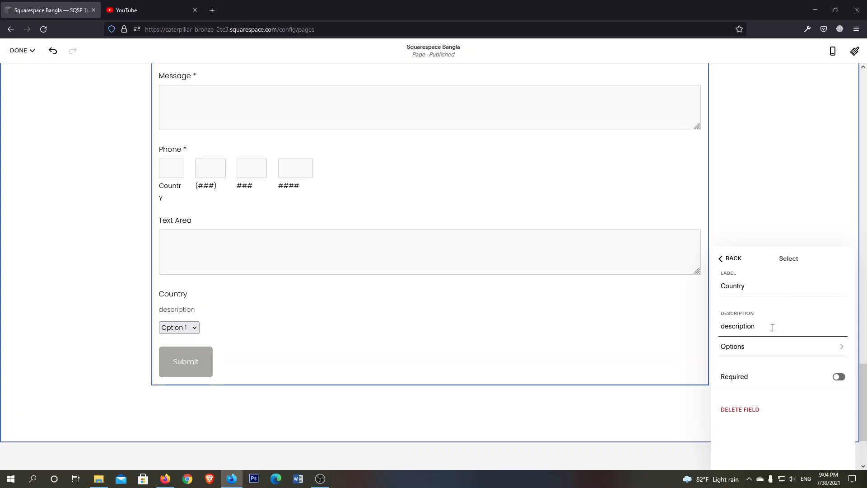
# Try to add another entry to the Country field's options and return to the list of form fields
pyautogui.click(784, 349)
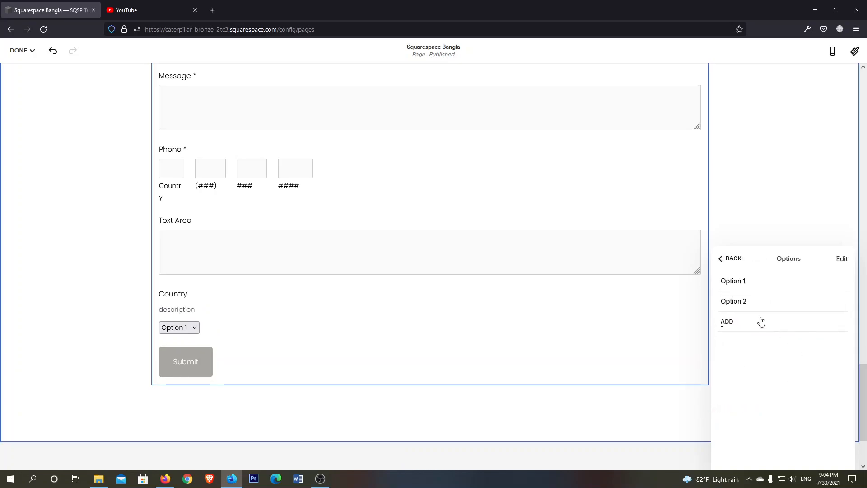
pyautogui.click(757, 285)
pyautogui.click(727, 321)
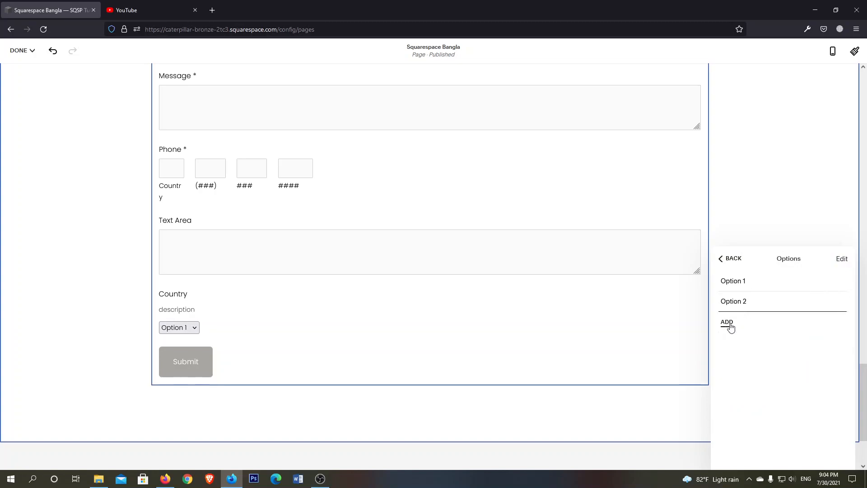
pyautogui.click(740, 319)
pyautogui.write('option 3')
pyautogui.click(728, 256)
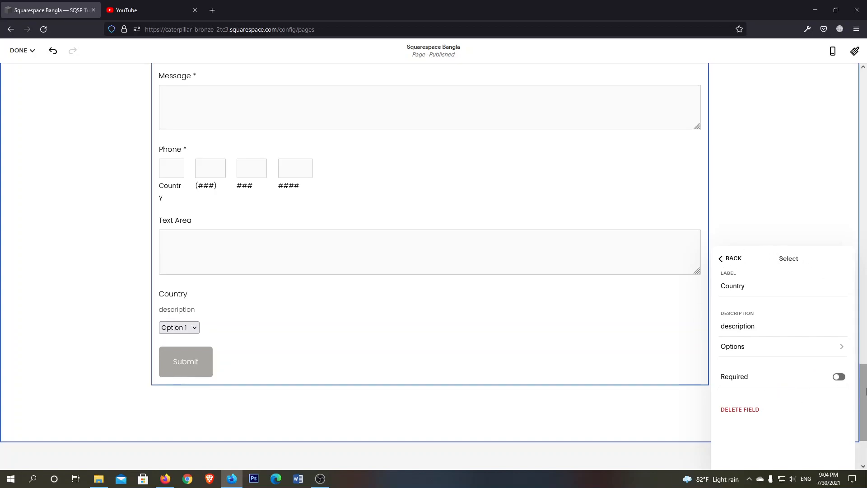
pyautogui.click(738, 260)
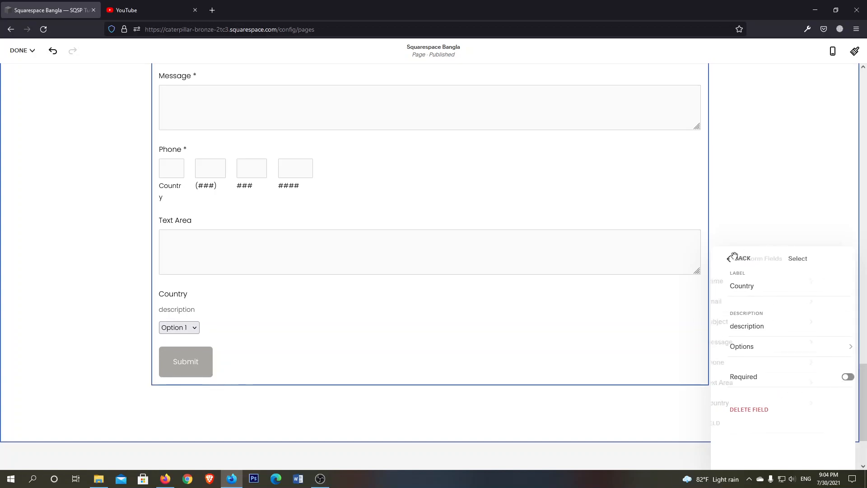
# Add a Checkbox field to the form and look over its label, description and options
pyautogui.click(760, 422)
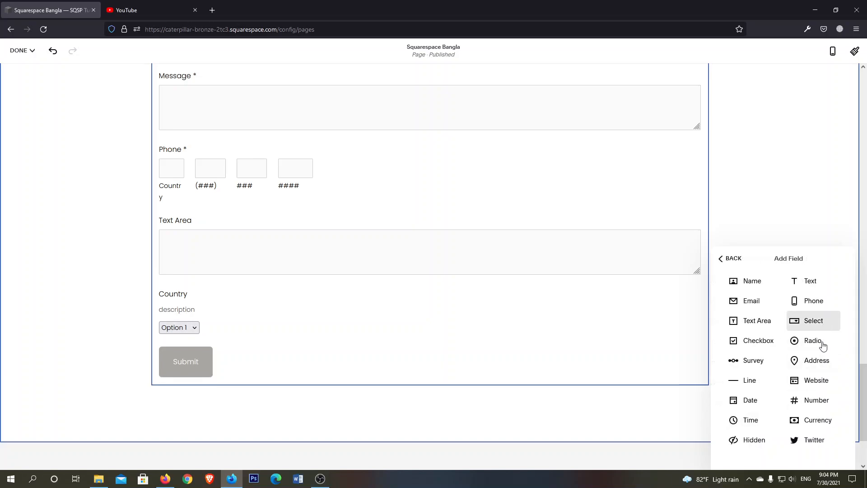
pyautogui.click(747, 342)
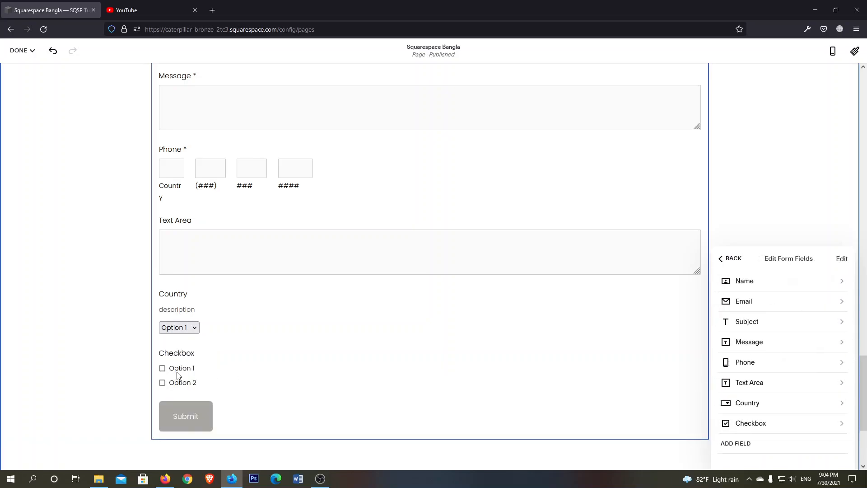
pyautogui.click(760, 429)
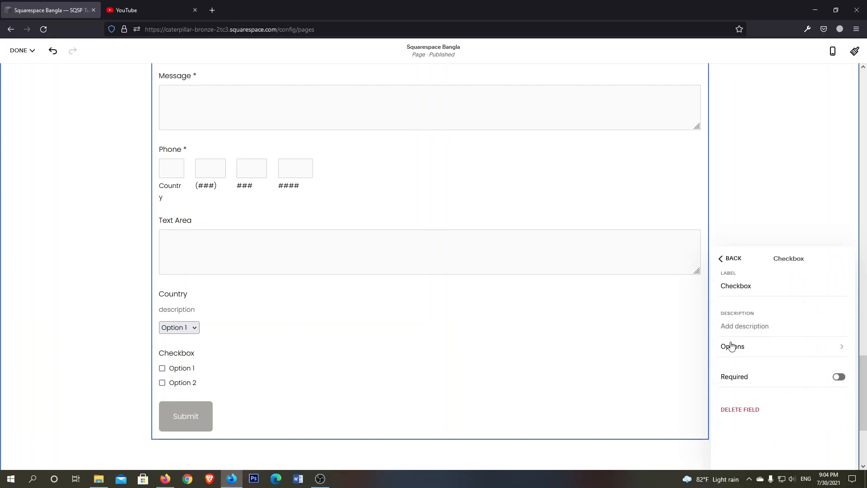
pyautogui.click(757, 289)
pyautogui.click(755, 324)
pyautogui.click(754, 355)
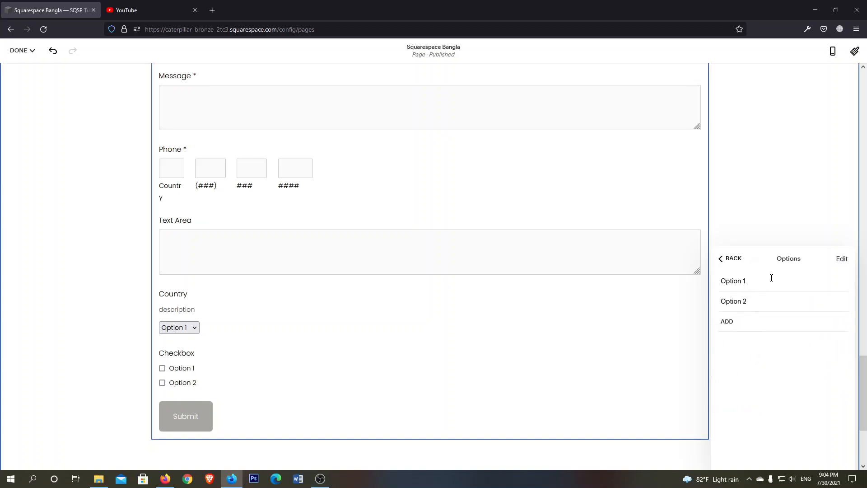
pyautogui.click(731, 259)
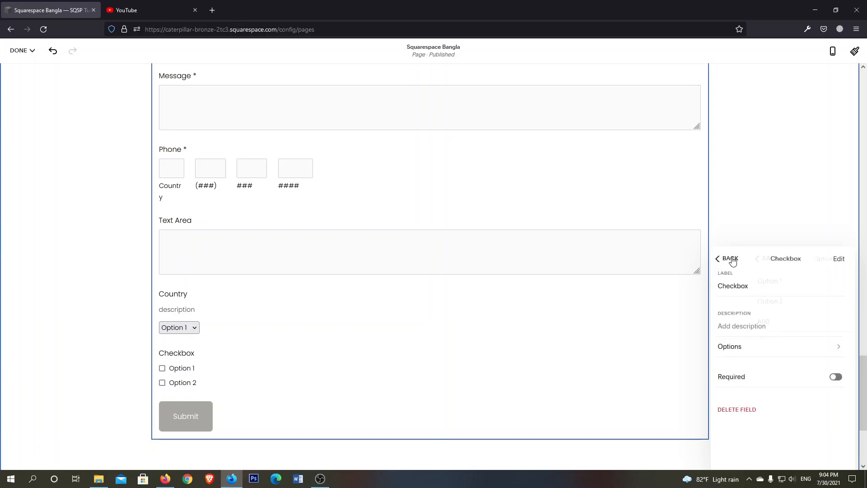
pyautogui.click(729, 258)
# Add a Radio field to the form below the Checkbox field
pyautogui.click(748, 443)
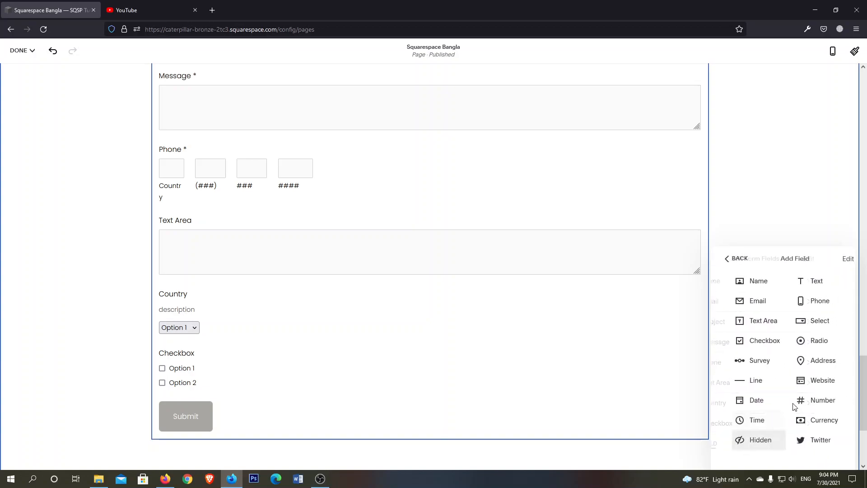
pyautogui.click(811, 342)
pyautogui.scroll(-4, 445, 361)
pyautogui.scroll(2, 445, 361)
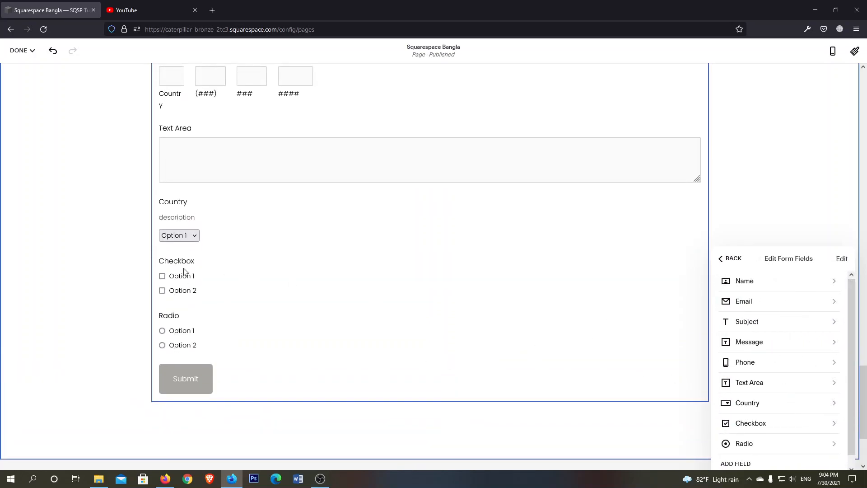
# Add a blank third option to the Radio field's options and return to the list of form fields
pyautogui.scroll(-1, 774, 384)
pyautogui.click(761, 438)
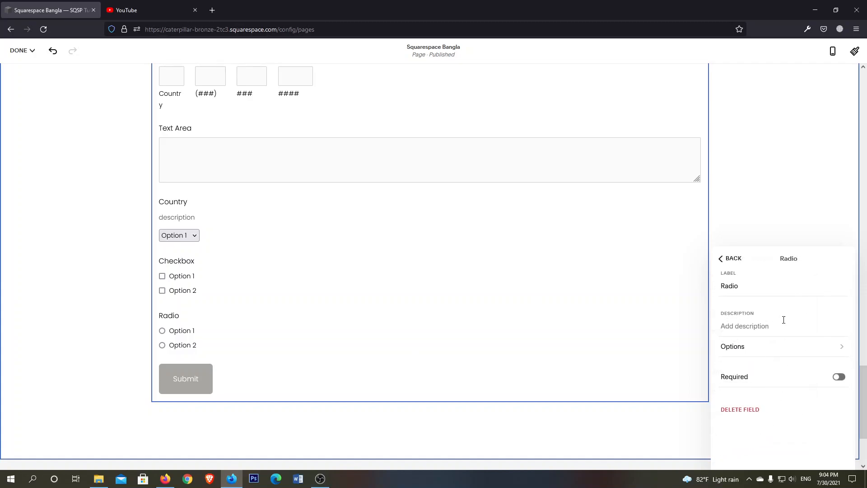
pyautogui.click(741, 286)
pyautogui.click(764, 354)
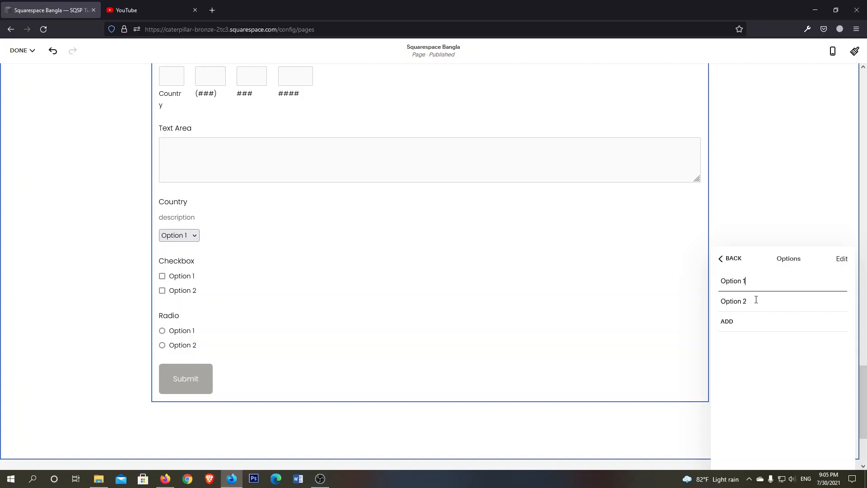
pyautogui.click(749, 321)
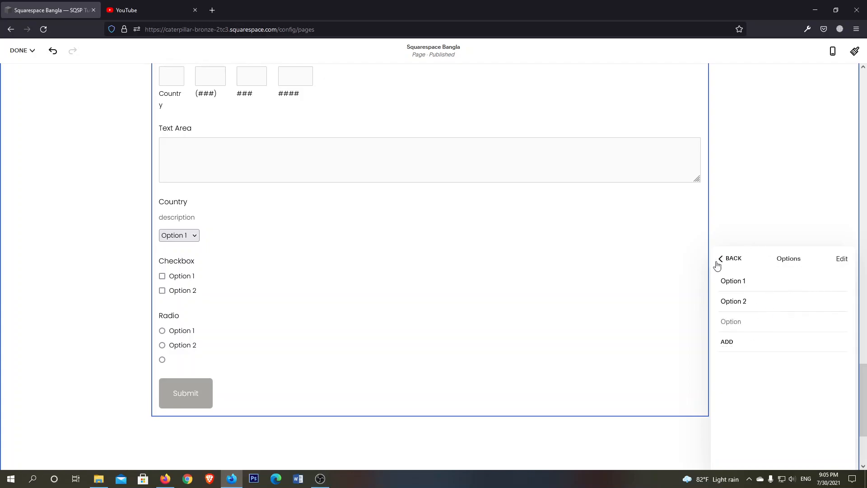
pyautogui.click(731, 258)
pyautogui.click(732, 259)
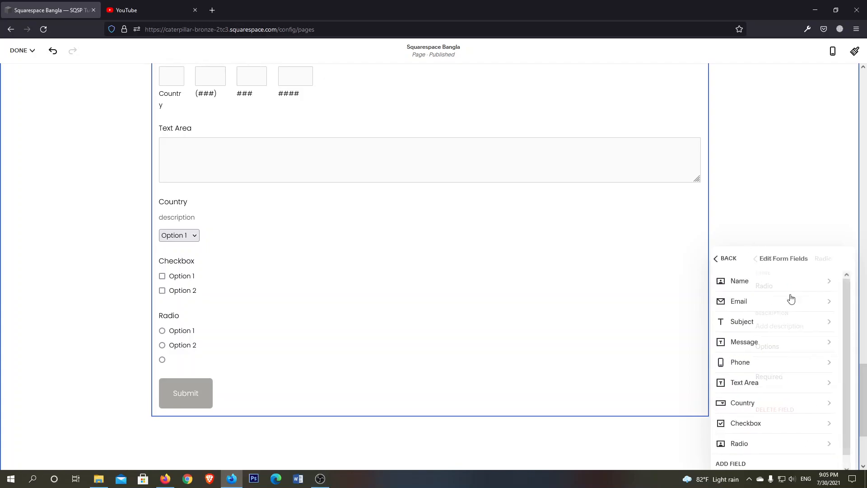
# Add a Survey field to the form below the Radio field
pyautogui.click(740, 464)
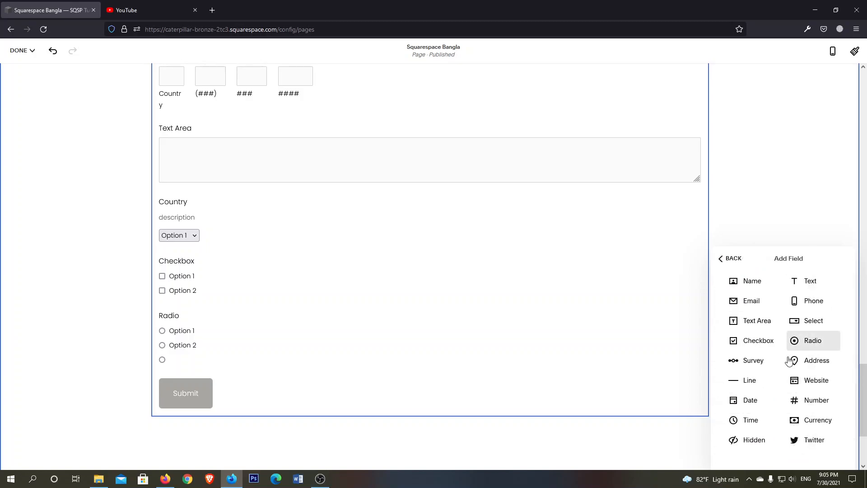
pyautogui.click(746, 361)
pyautogui.scroll(-5, 441, 309)
pyautogui.scroll(2, 343, 296)
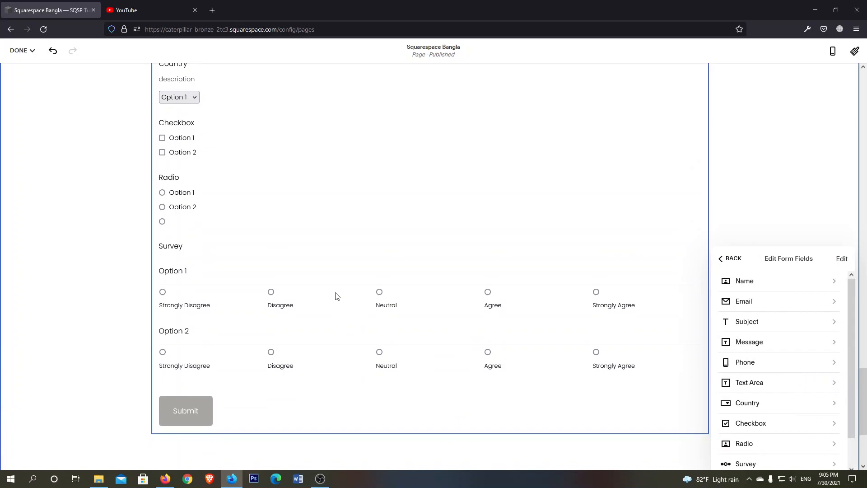
pyautogui.scroll(-1, 296, 339)
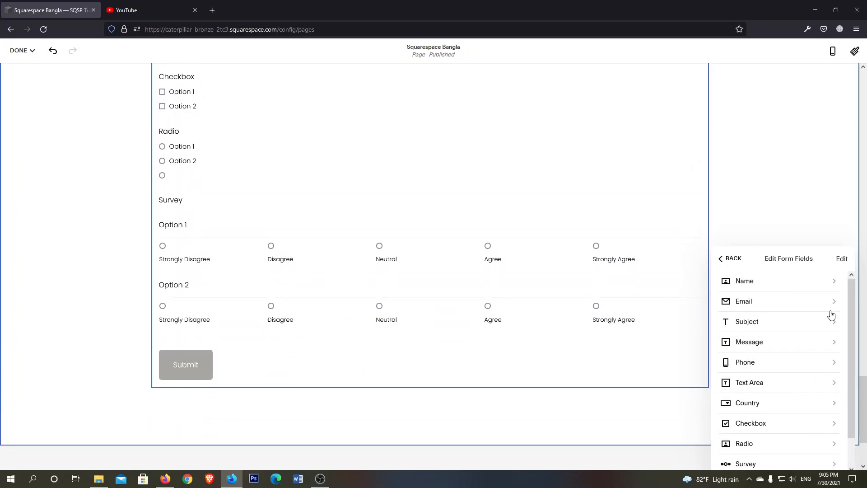
# Add a third entry named "option 3" to the Survey field's options
pyautogui.scroll(-1, 808, 345)
pyautogui.click(746, 434)
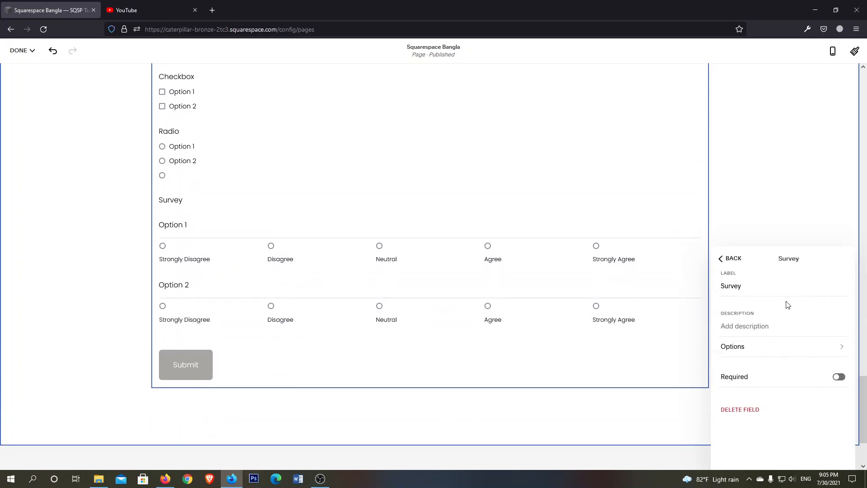
pyautogui.click(757, 349)
pyautogui.click(756, 278)
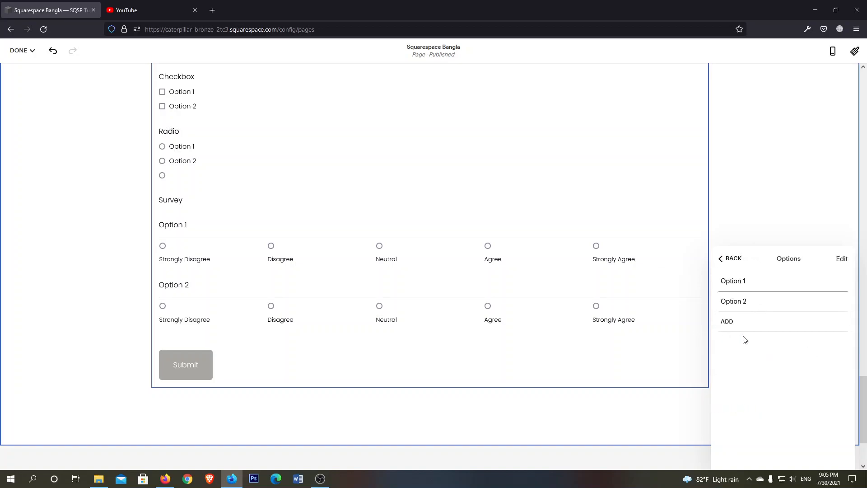
pyautogui.click(731, 321)
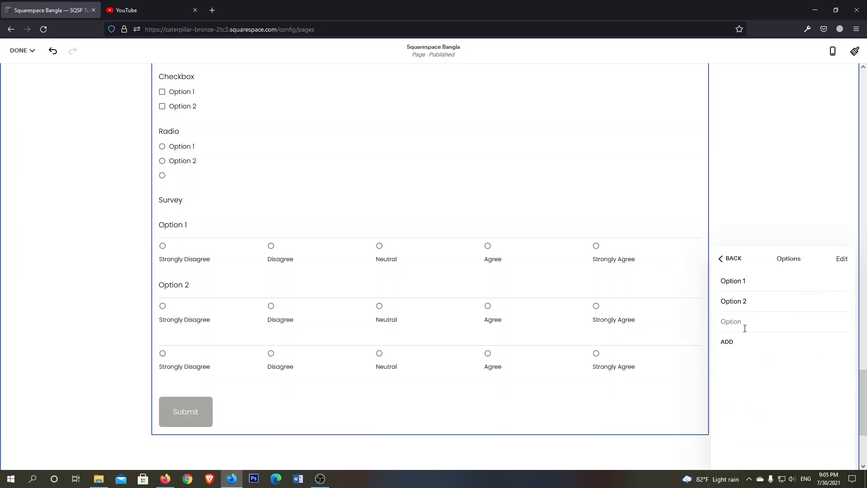
pyautogui.write('option 3')
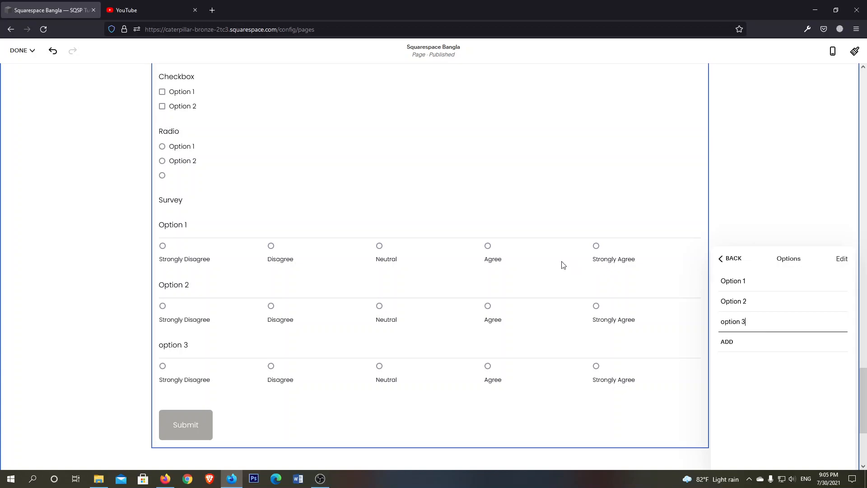
# Remove "option 3" and "Option 2" from the Survey field's options and return to the list of form fields
pyautogui.click(841, 263)
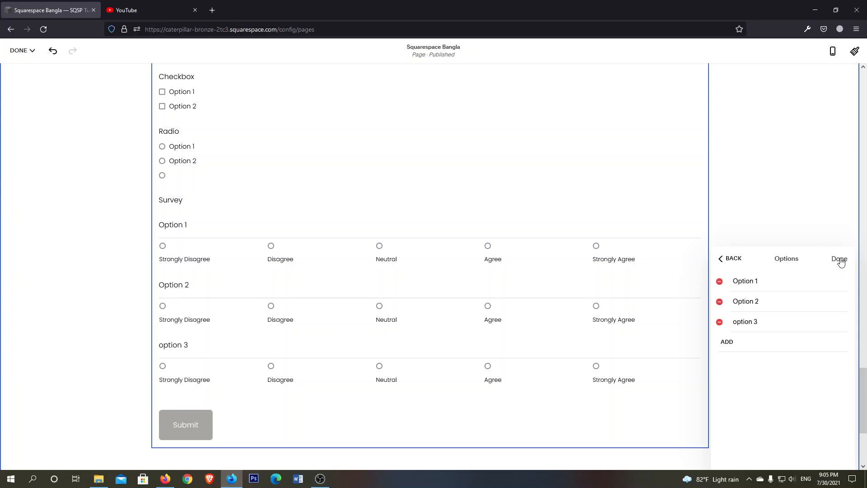
pyautogui.click(721, 323)
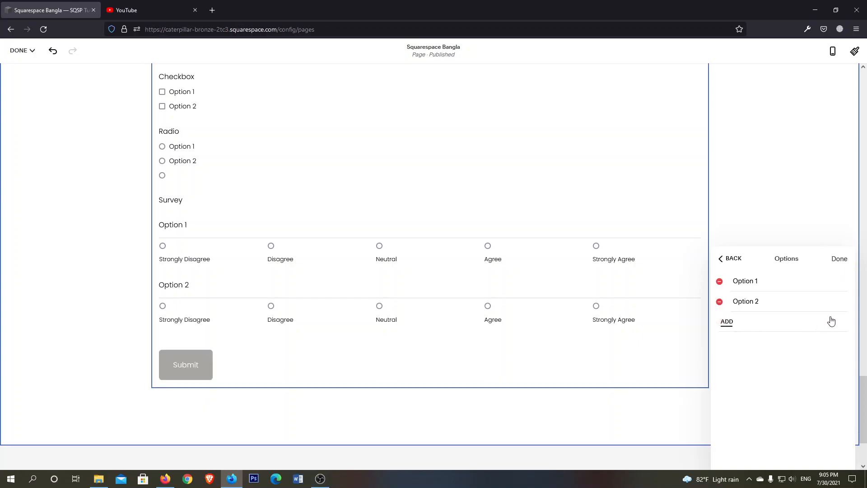
pyautogui.click(718, 302)
pyautogui.click(728, 259)
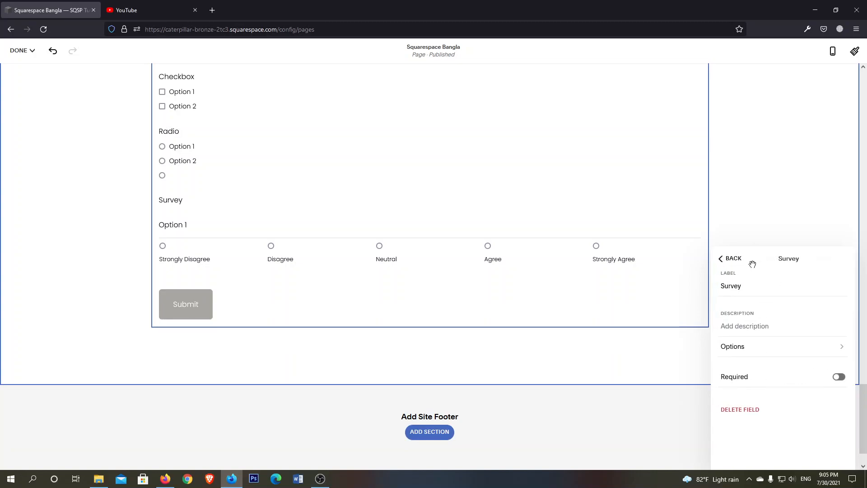
pyautogui.click(727, 264)
# Add an Address field to the form below the Survey field
pyautogui.scroll(-2, 799, 425)
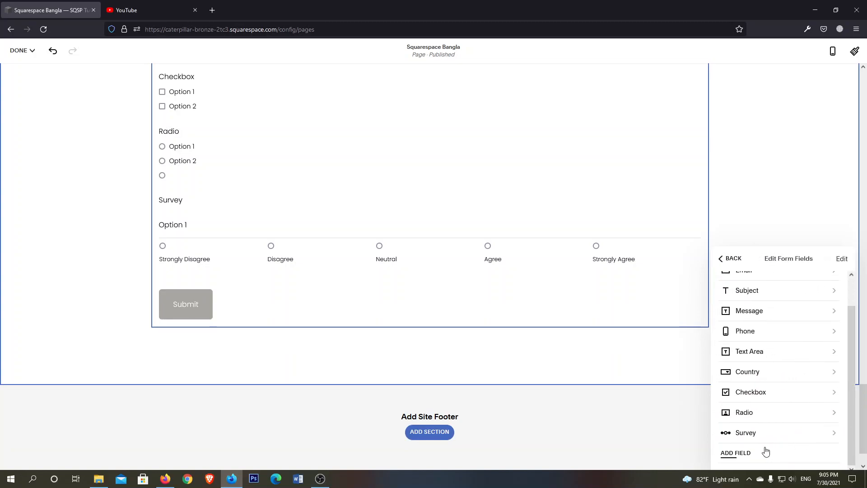
pyautogui.click(735, 454)
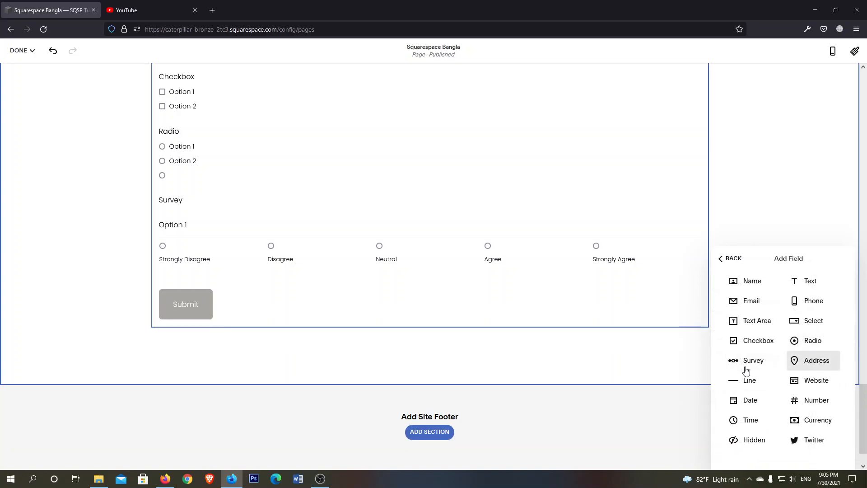
pyautogui.click(826, 360)
pyautogui.scroll(-4, 424, 300)
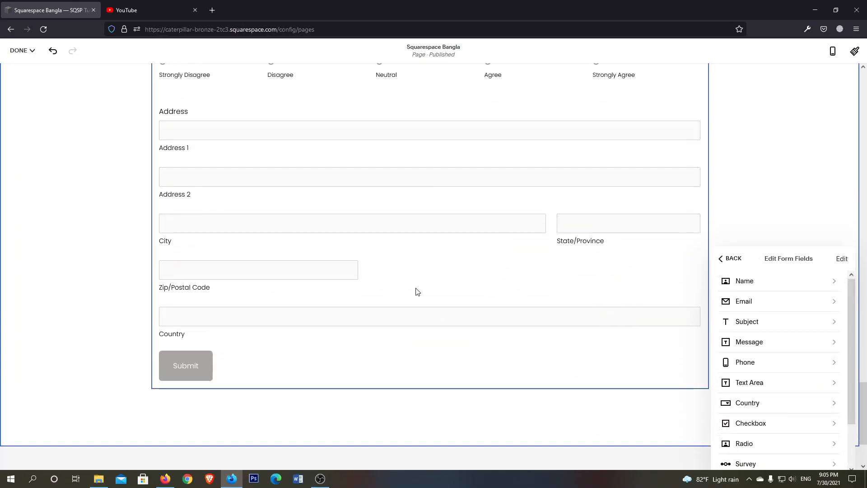
pyautogui.scroll(2, 185, 200)
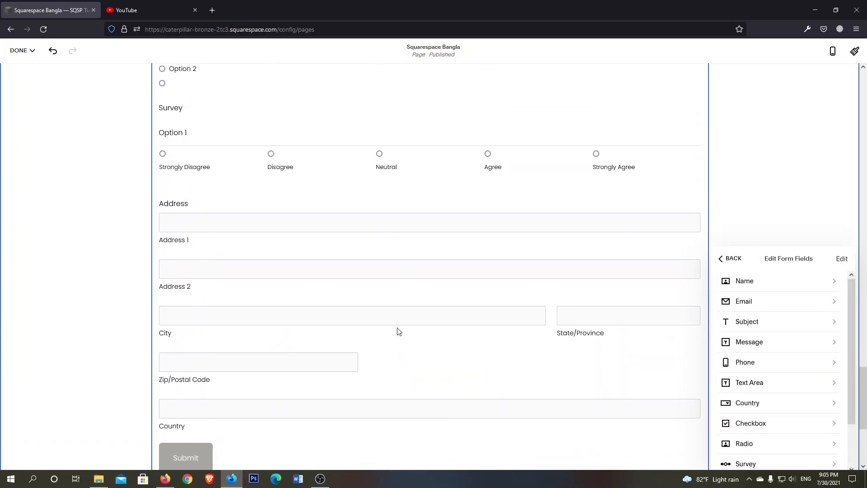
# Look over the Address field's label, description and required setting, and return to the list of form fields
pyautogui.scroll(-2, 763, 306)
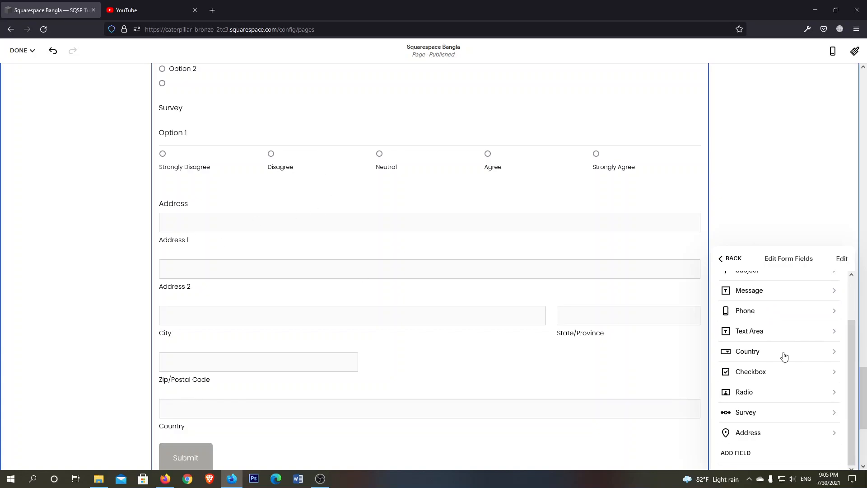
pyautogui.scroll(2, 803, 352)
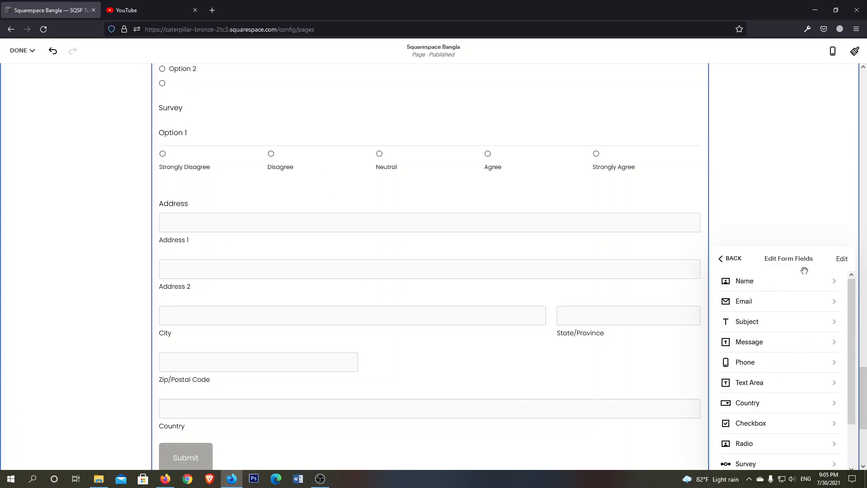
pyautogui.scroll(-2, 800, 289)
pyautogui.click(759, 434)
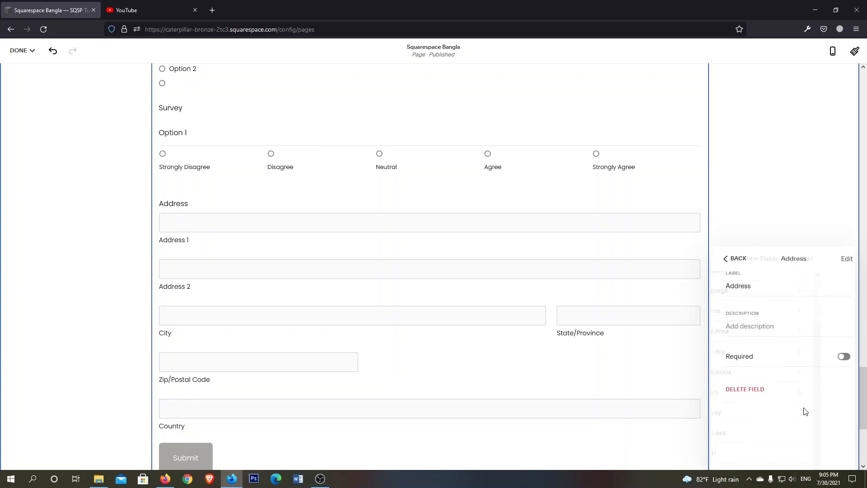
pyautogui.click(730, 259)
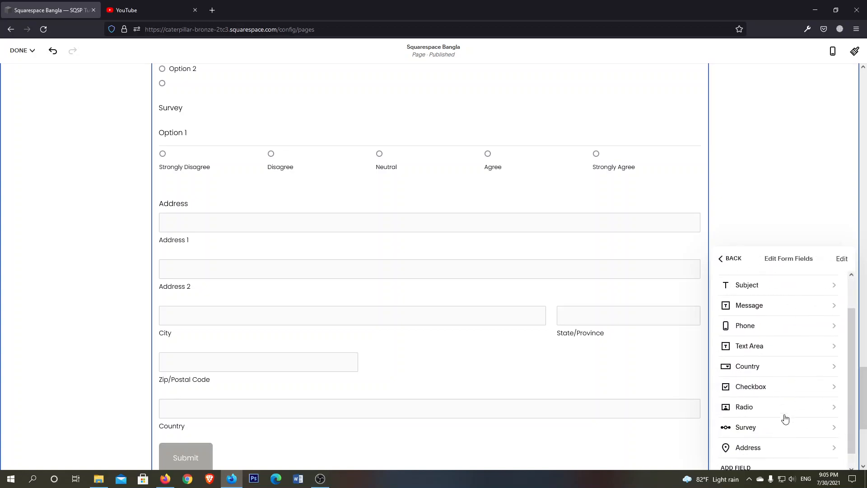
# Add a Text field and a Website field to the form below the Address field
pyautogui.click(745, 453)
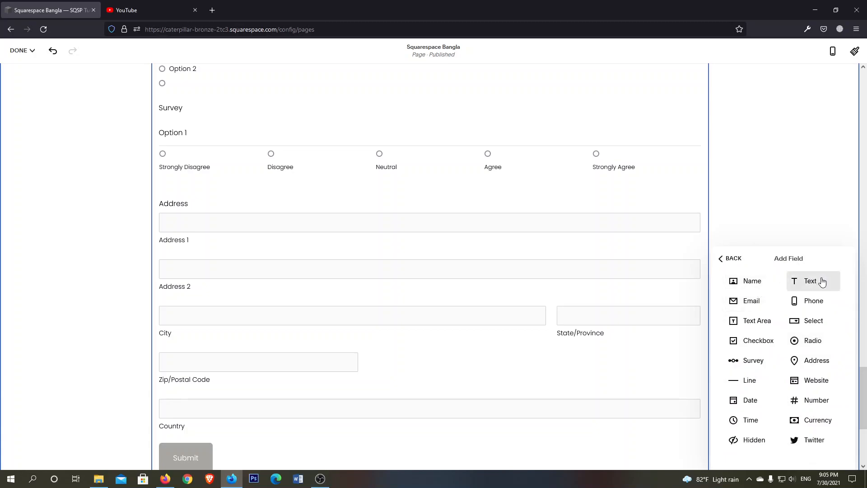
pyautogui.click(814, 282)
pyautogui.scroll(-5, 167, 305)
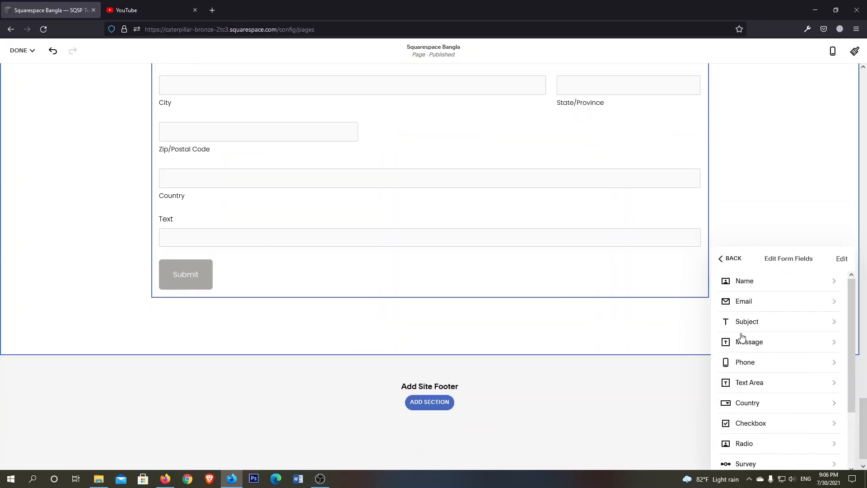
pyautogui.scroll(-3, 768, 343)
pyautogui.click(745, 451)
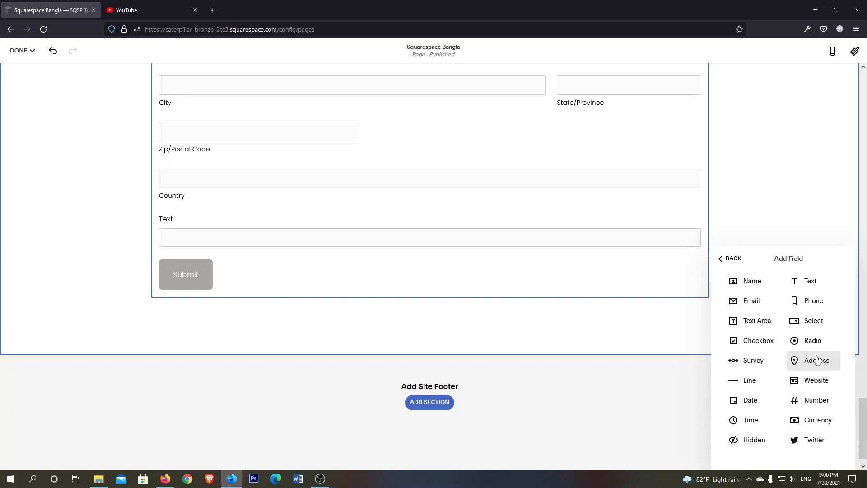
pyautogui.click(813, 381)
# Add a Number field and a Date field to the form below the Website field
pyautogui.scroll(-1, 813, 382)
pyautogui.click(747, 457)
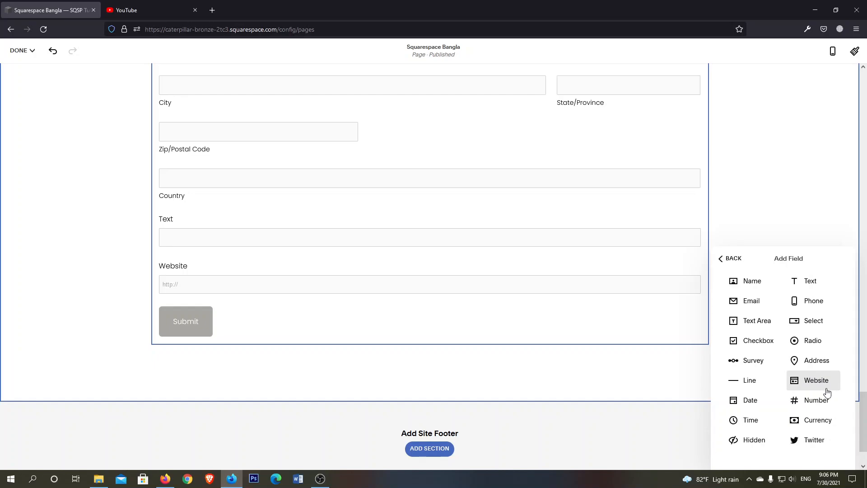
pyautogui.click(815, 400)
pyautogui.scroll(-3, 790, 410)
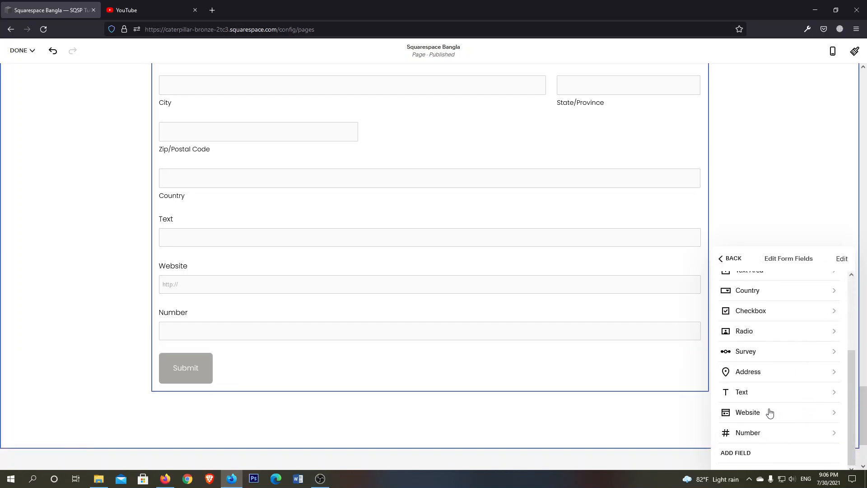
pyautogui.click(750, 452)
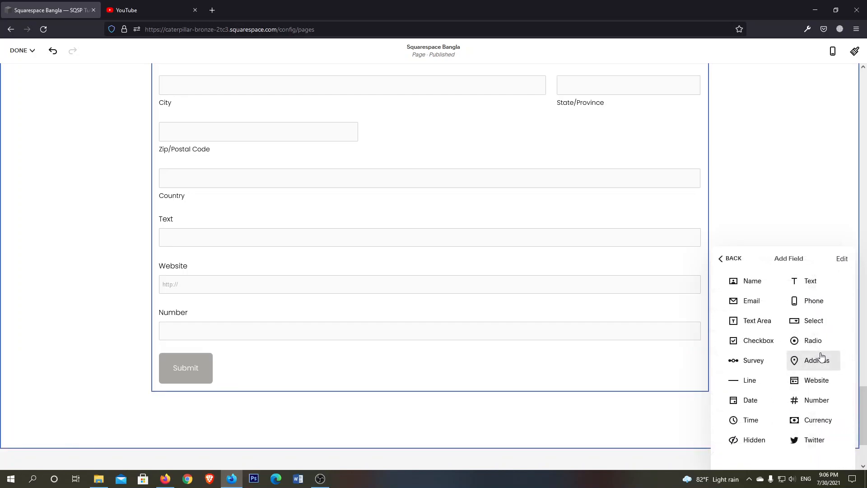
pyautogui.click(746, 401)
# Look over the Date field's label, description and required setting, and return to the list of form fields
pyautogui.scroll(-5, 745, 393)
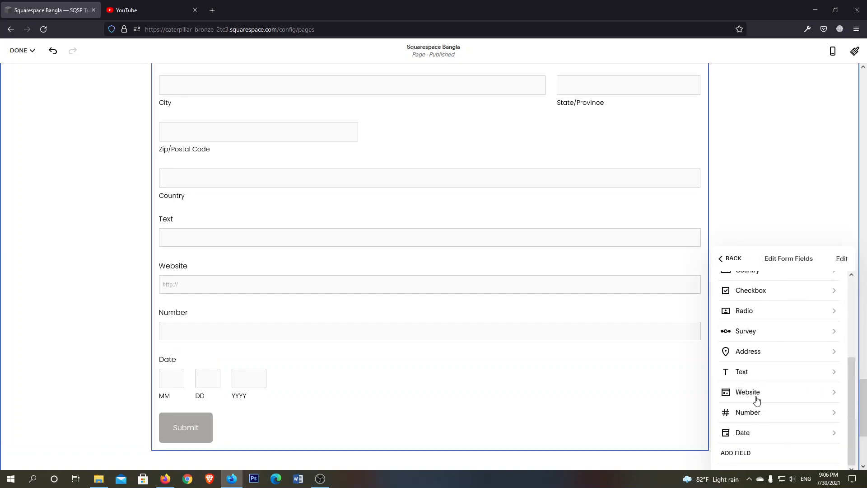
pyautogui.click(742, 435)
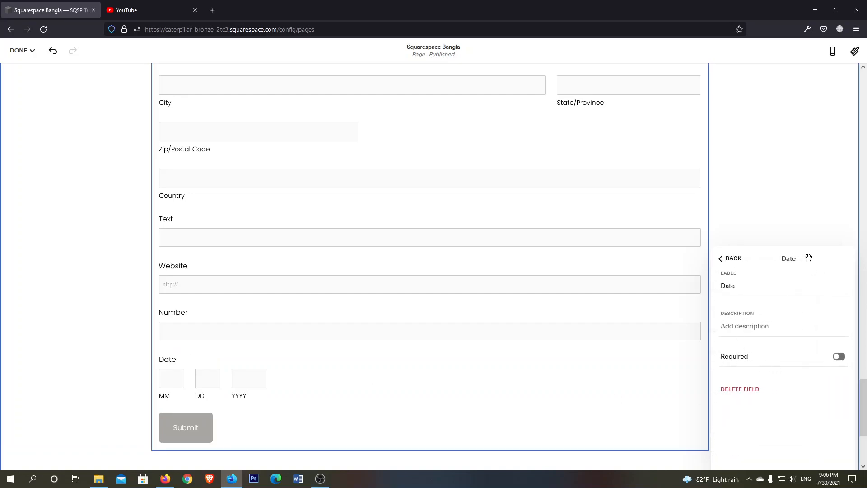
pyautogui.click(730, 260)
pyautogui.scroll(-5, 769, 422)
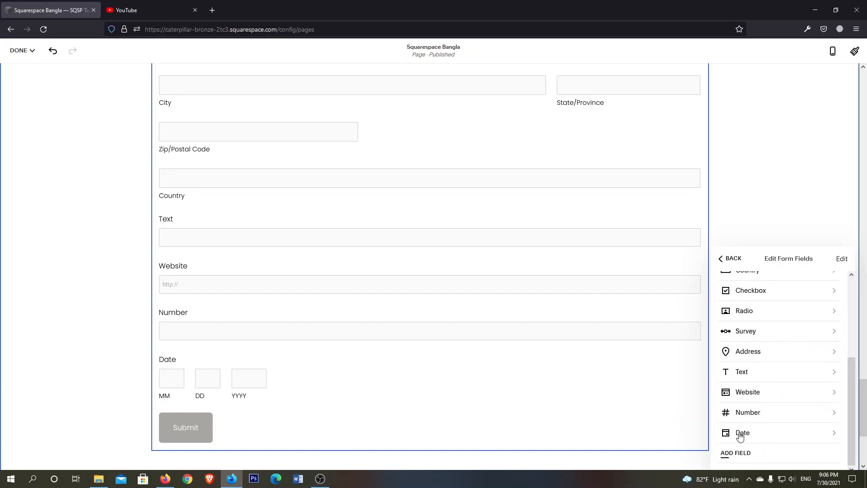
pyautogui.click(740, 434)
pyautogui.click(730, 259)
# Add a Currency field to the form below the Date field
pyautogui.scroll(-5, 763, 406)
pyautogui.click(751, 451)
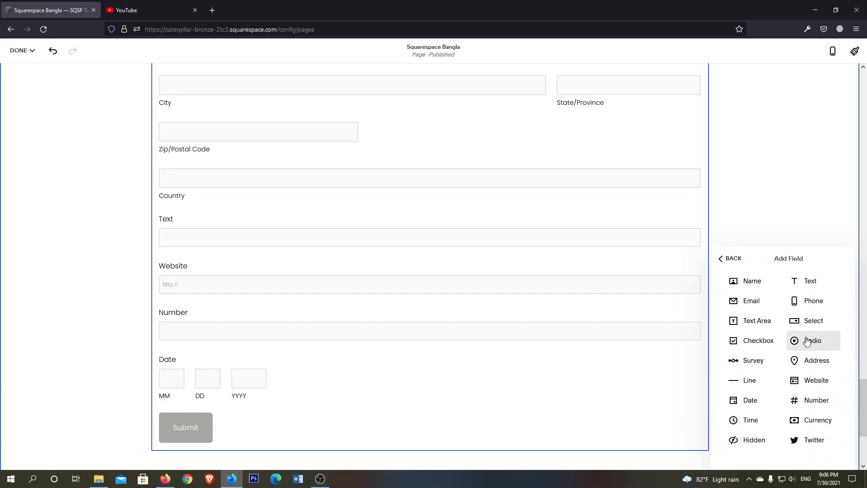
pyautogui.click(812, 425)
pyautogui.scroll(-4, 484, 361)
pyautogui.scroll(-5, 786, 393)
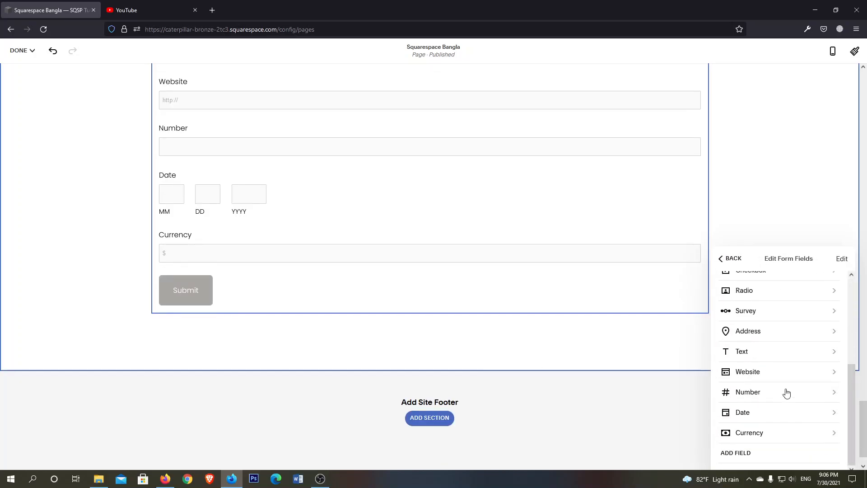
# Look over the Currency field's settings, including its currency symbol, and return to the list of form fields
pyautogui.click(761, 434)
pyautogui.click(737, 370)
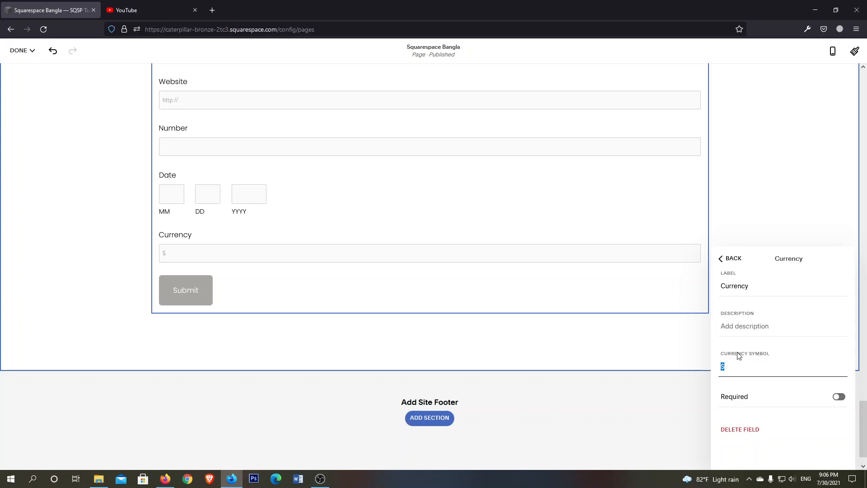
pyautogui.click(731, 262)
pyautogui.scroll(-4, 795, 383)
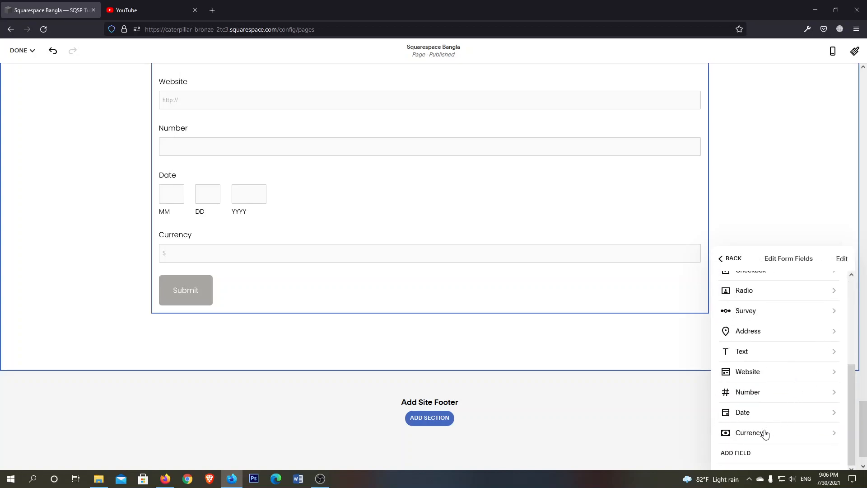
# Add a Line field below the Currency field, switch its underline off and on again, and return to the list of form fields
pyautogui.click(739, 453)
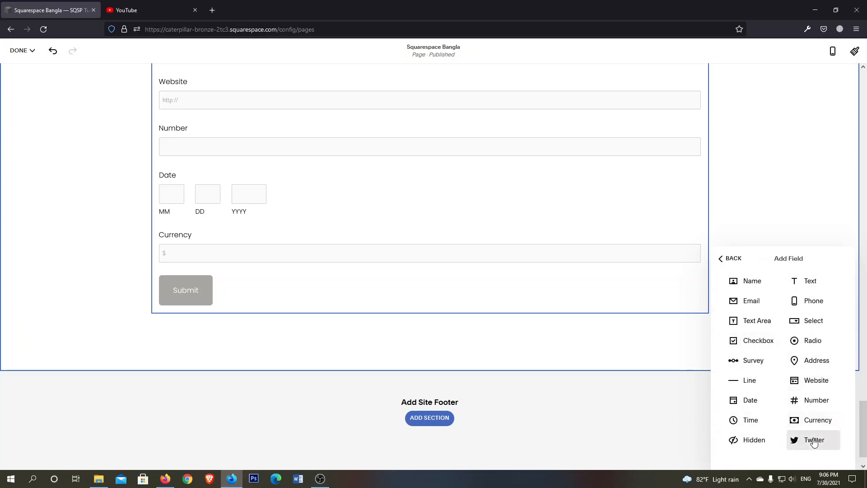
pyautogui.click(749, 380)
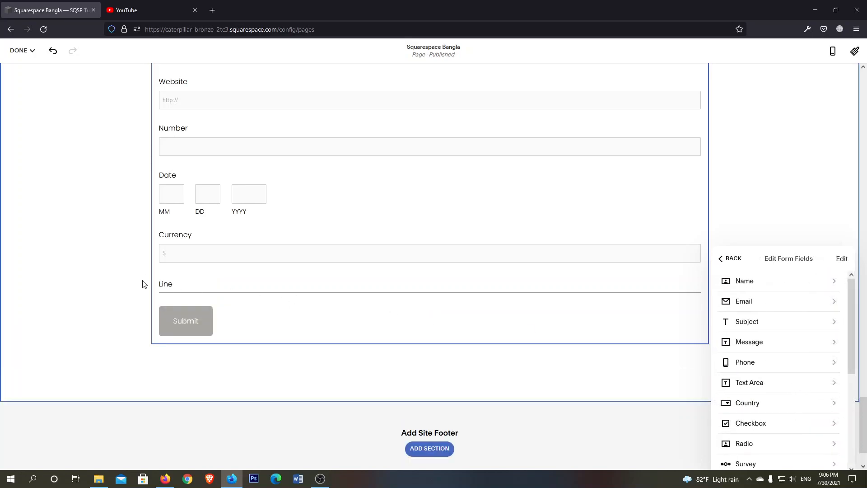
pyautogui.scroll(-4, 766, 411)
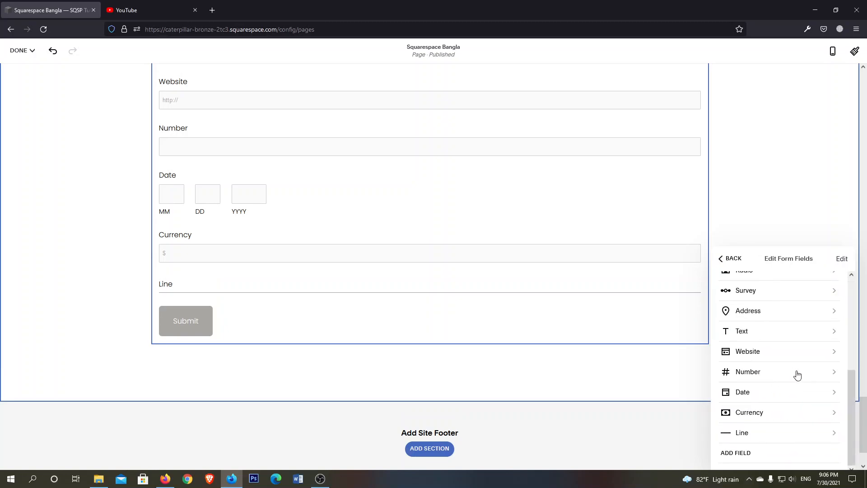
pyautogui.click(743, 433)
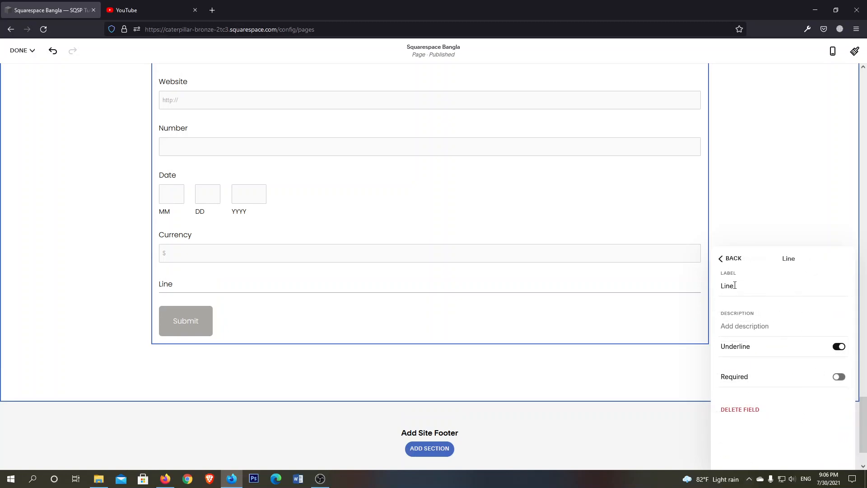
pyautogui.click(839, 347)
pyautogui.click(838, 346)
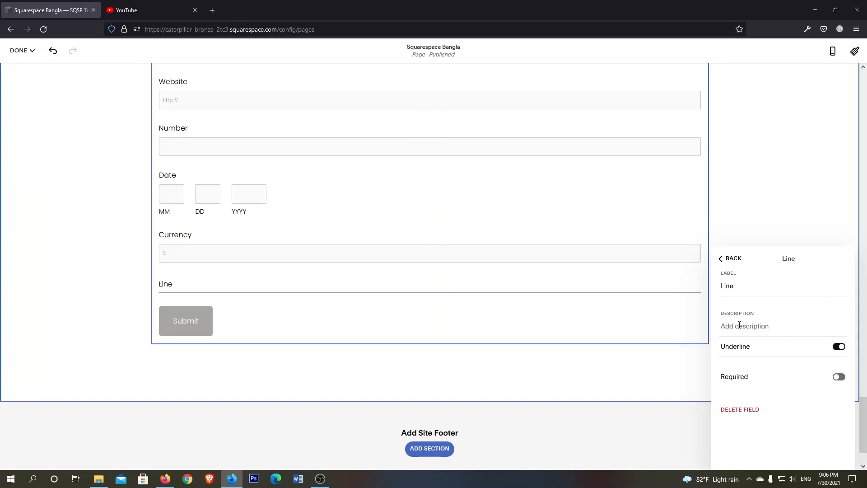
pyautogui.click(729, 259)
# Add a Hidden field to the form after the Line field
pyautogui.scroll(-4, 779, 361)
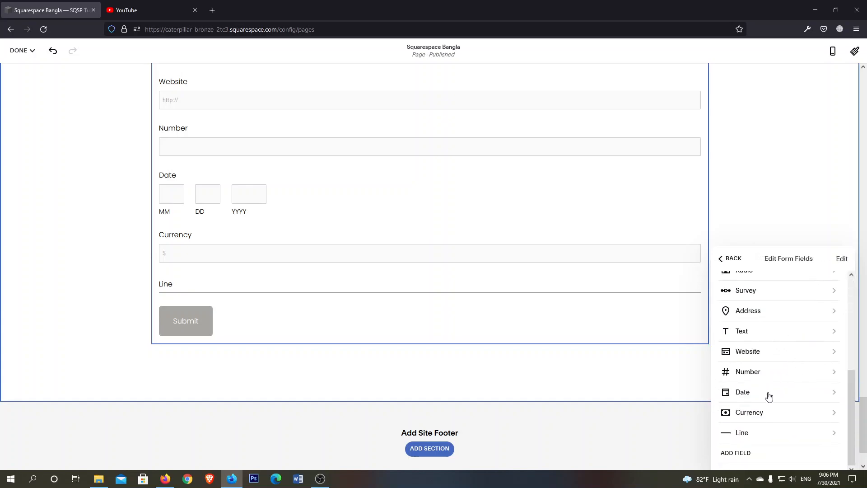
pyautogui.click(729, 454)
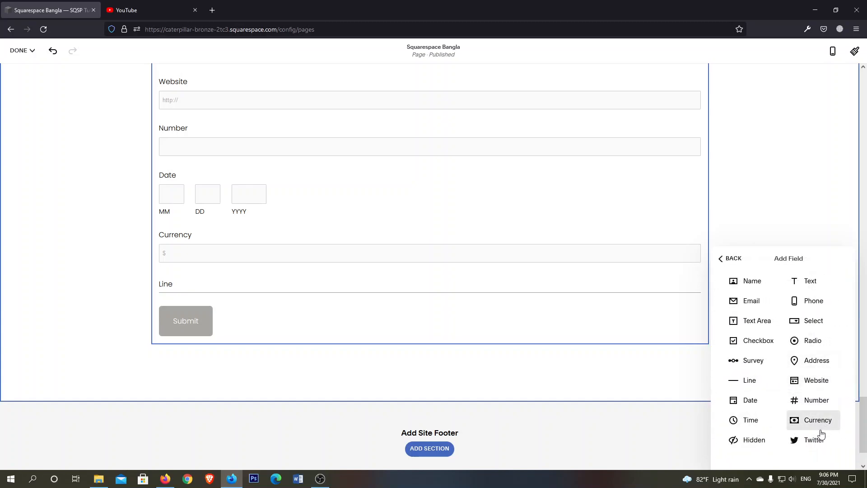
pyautogui.click(759, 443)
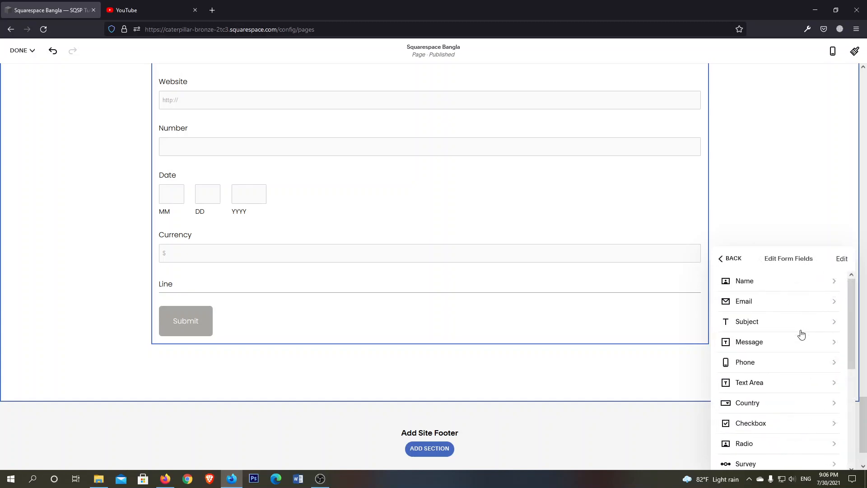
# Look over the Hidden field's label, query-string variable and default value settings
pyautogui.scroll(-5, 800, 362)
pyautogui.click(743, 443)
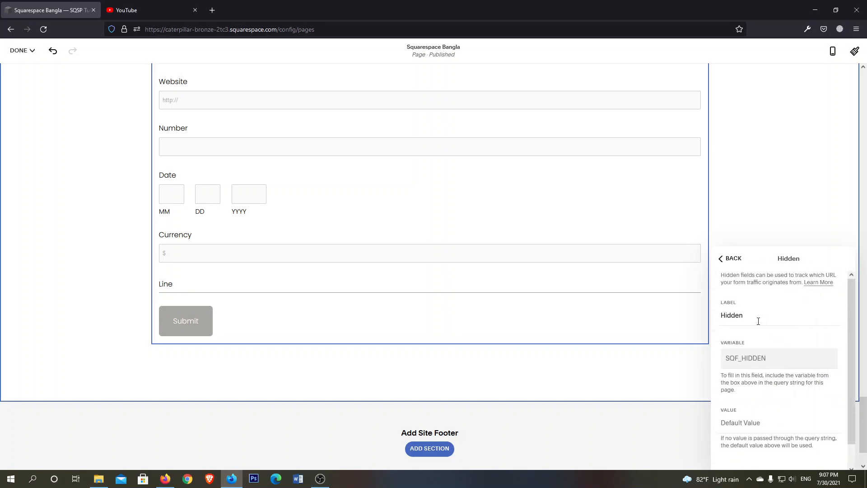
pyautogui.doubleClick(774, 360)
pyautogui.click(773, 361)
pyautogui.scroll(-1, 775, 369)
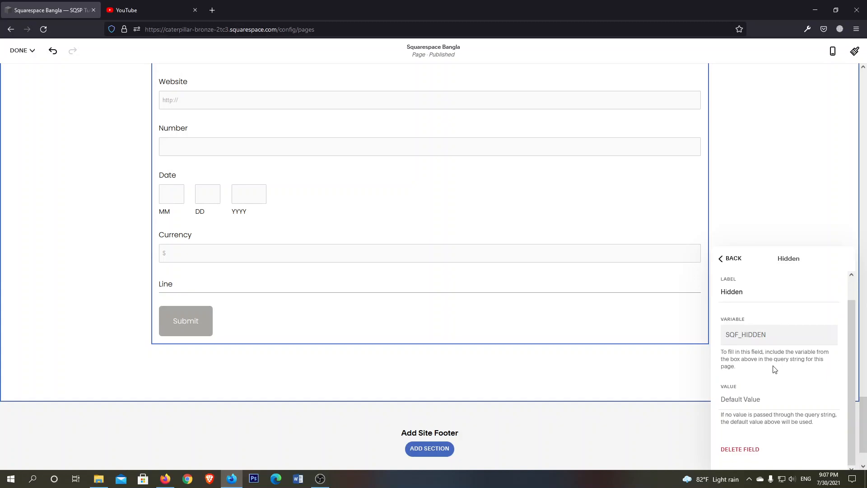
pyautogui.click(760, 400)
pyautogui.scroll(1, 772, 393)
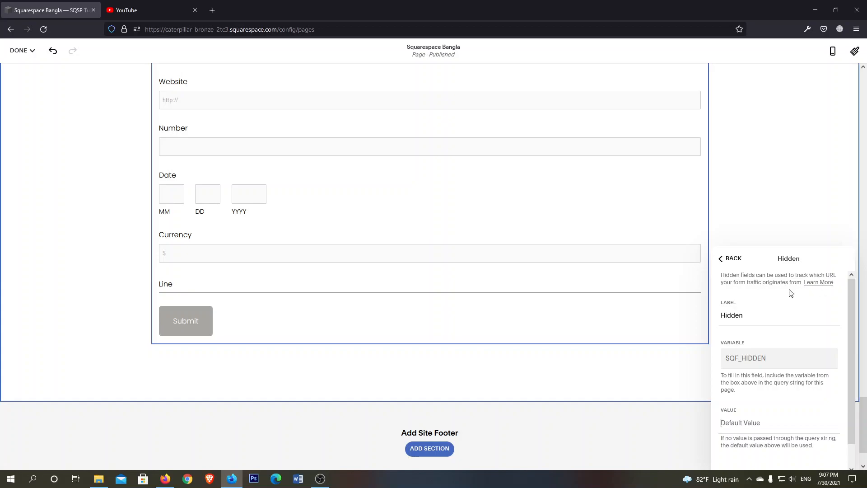
pyautogui.scroll(-1, 777, 370)
pyautogui.scroll(1, 778, 379)
# Open the help article about tracking form traffic with hidden fields, and return to the page editor
pyautogui.click(820, 282)
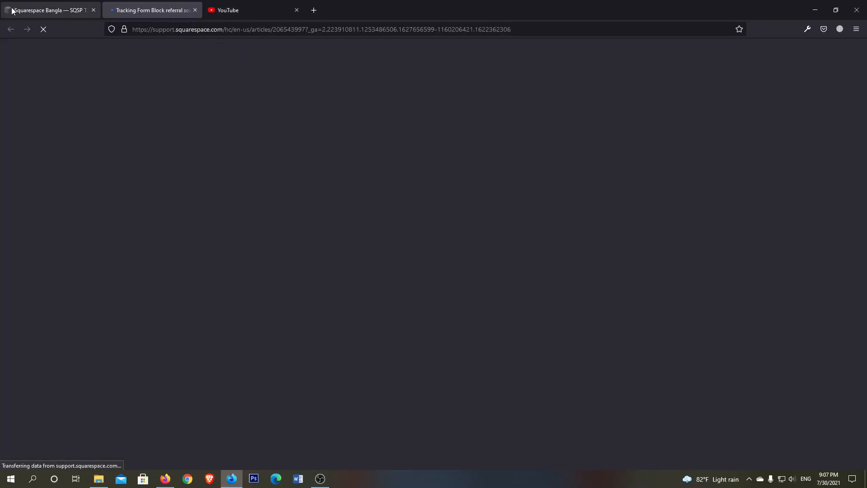
pyautogui.click(45, 10)
pyautogui.click(184, 3)
pyautogui.click(68, 10)
# Delete the Hidden field from the form
pyautogui.scroll(-1, 824, 374)
pyautogui.click(757, 451)
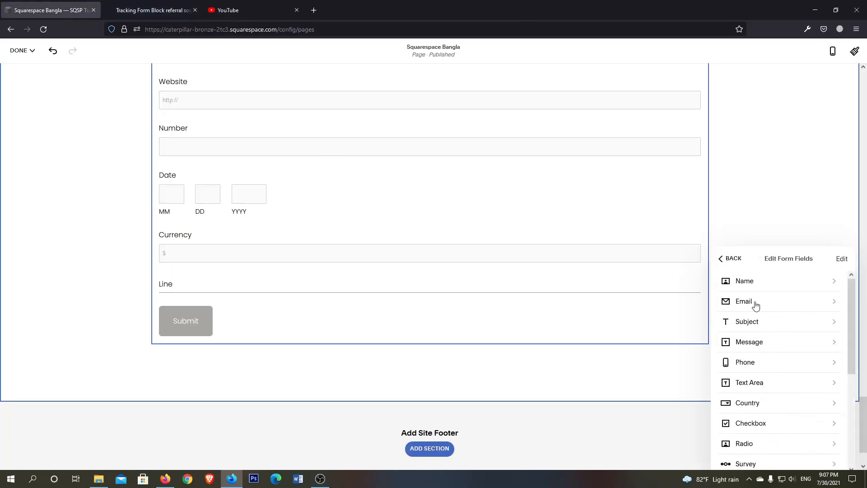
# Add a Twitter field to the form below the Line field
pyautogui.scroll(-5, 763, 334)
pyautogui.click(736, 453)
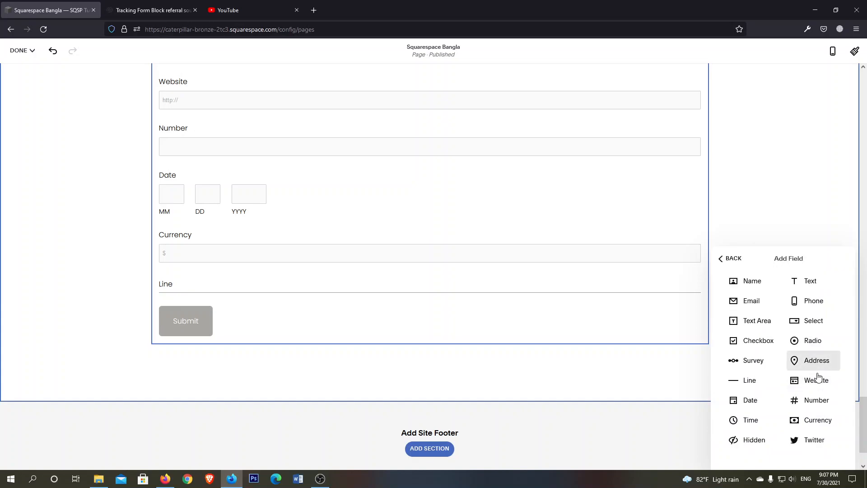
pyautogui.click(825, 440)
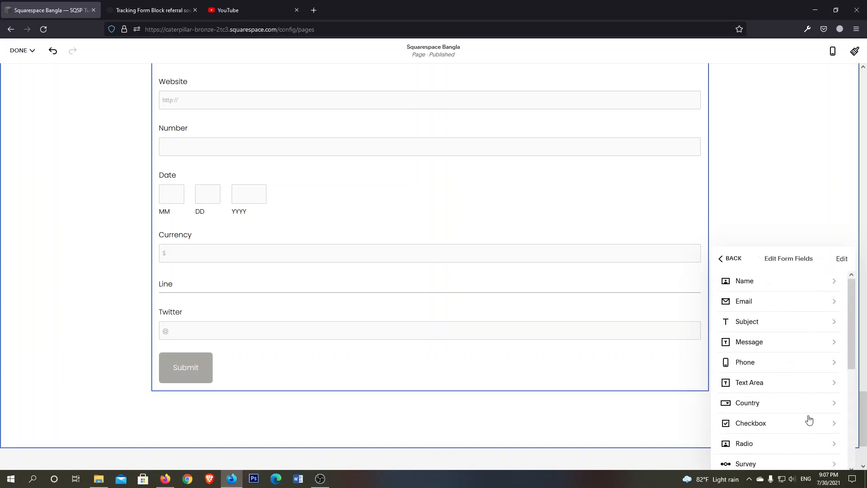
# Look over the Twitter field's label, description and required setting, and return to the list of form fields
pyautogui.scroll(-5, 775, 451)
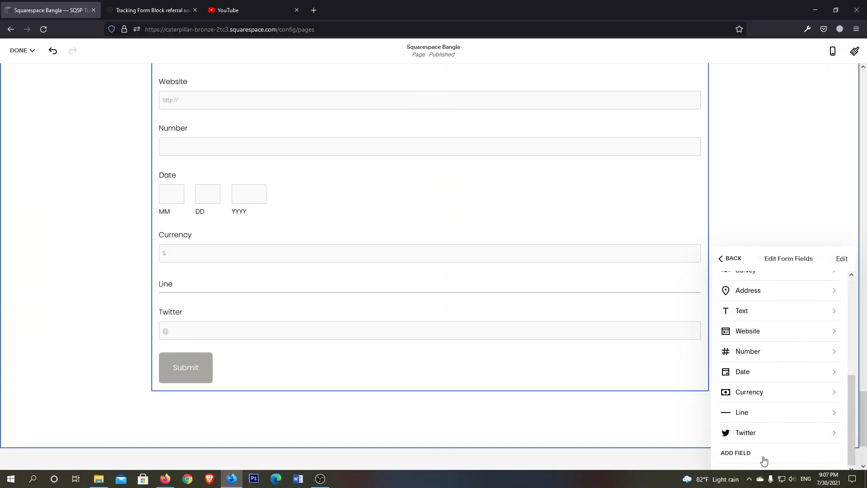
pyautogui.click(759, 432)
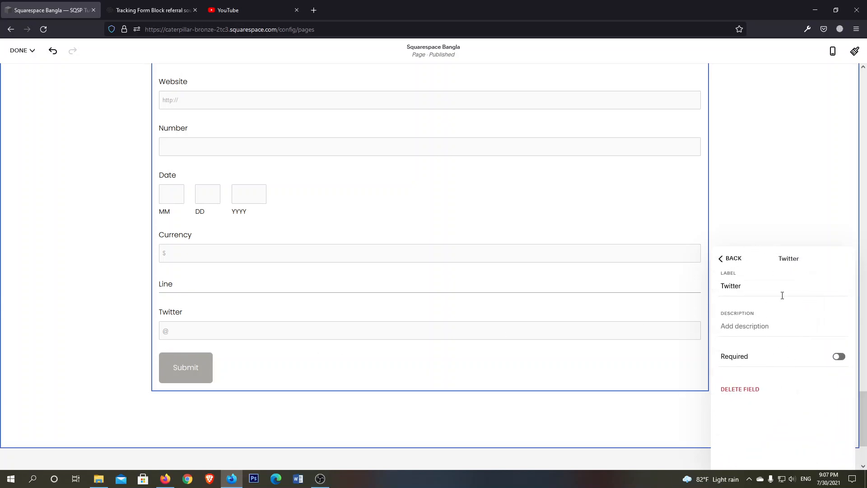
pyautogui.click(731, 259)
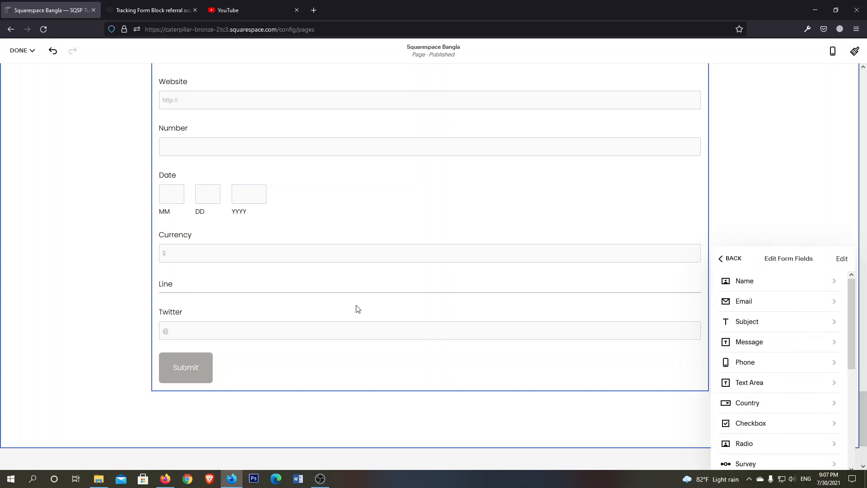
# Leave the form field settings and open the block picker for a new block below the form
pyautogui.scroll(-1, 465, 322)
pyautogui.click(432, 353)
pyautogui.scroll(-1, 467, 334)
pyautogui.click(430, 279)
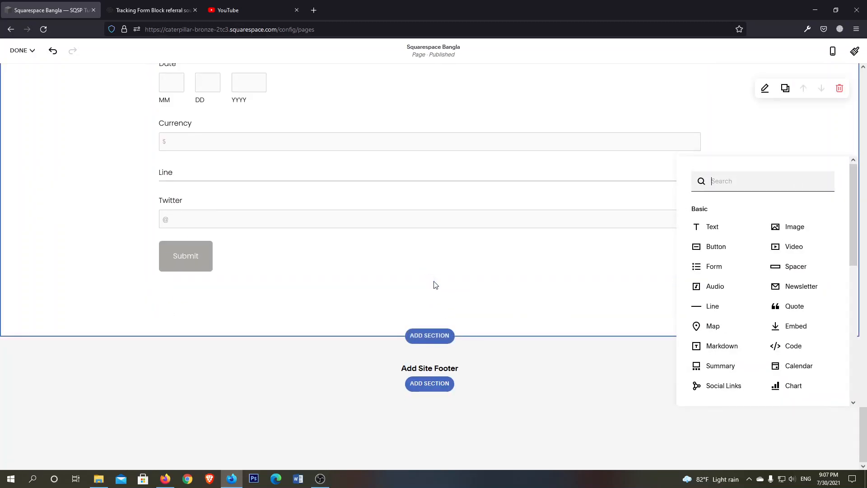
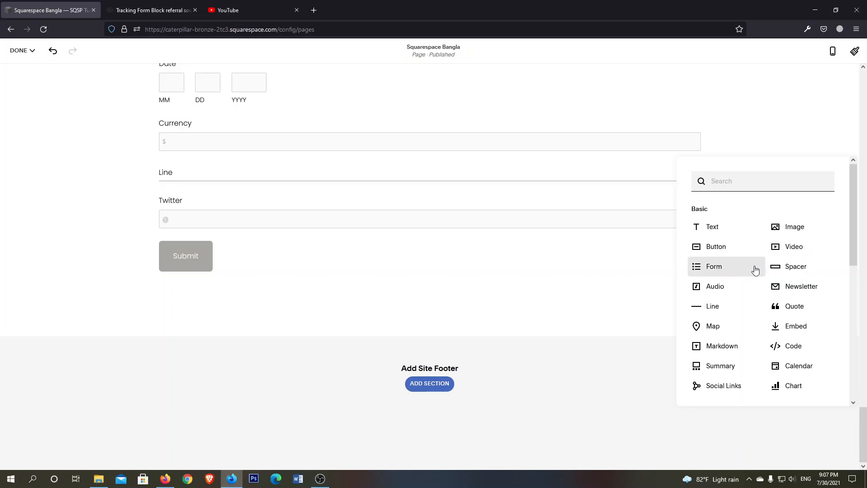
# Add an Audio block below the form and browse the Downloads folder for an audio track, cancelling without choosing a file
pyautogui.click(715, 287)
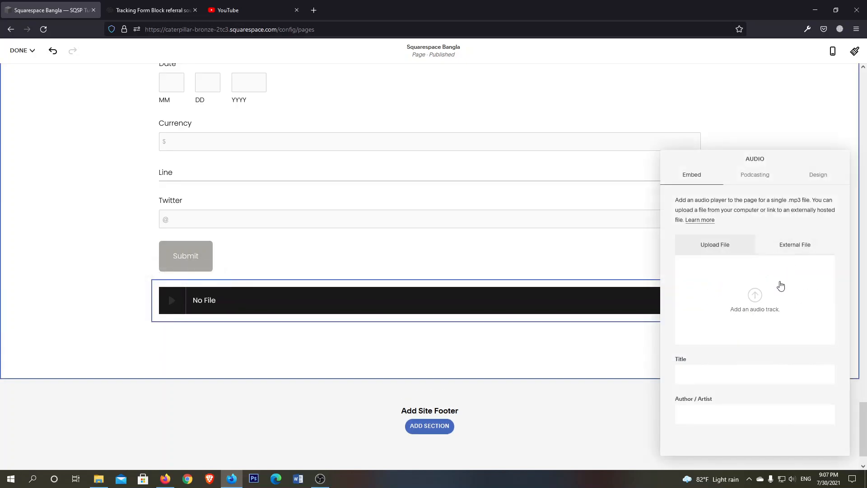
pyautogui.click(755, 297)
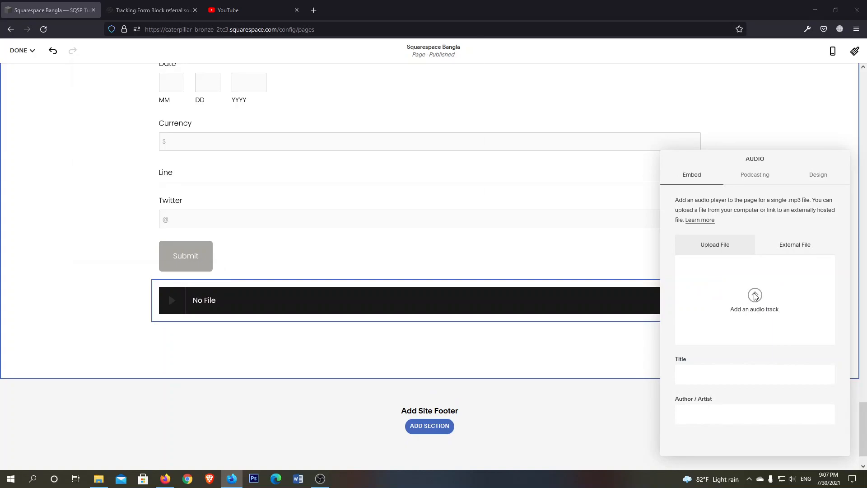
pyautogui.scroll(-4, 362, 131)
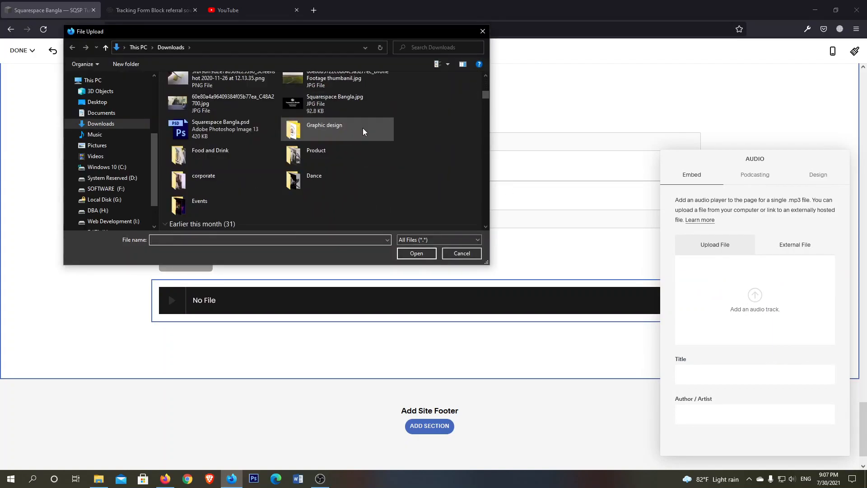
pyautogui.scroll(5, 362, 131)
pyautogui.click(470, 252)
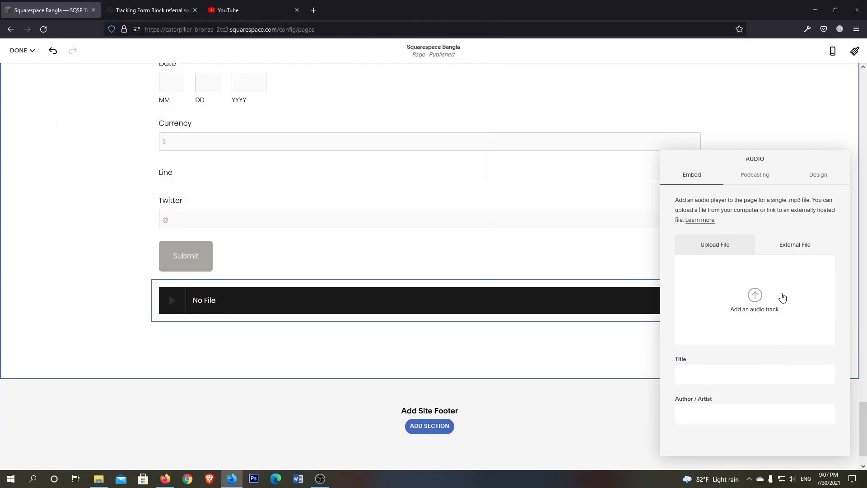
# Look over the Audio block's External File options, including the mime type choices, and return to the Upload File option
pyautogui.click(770, 250)
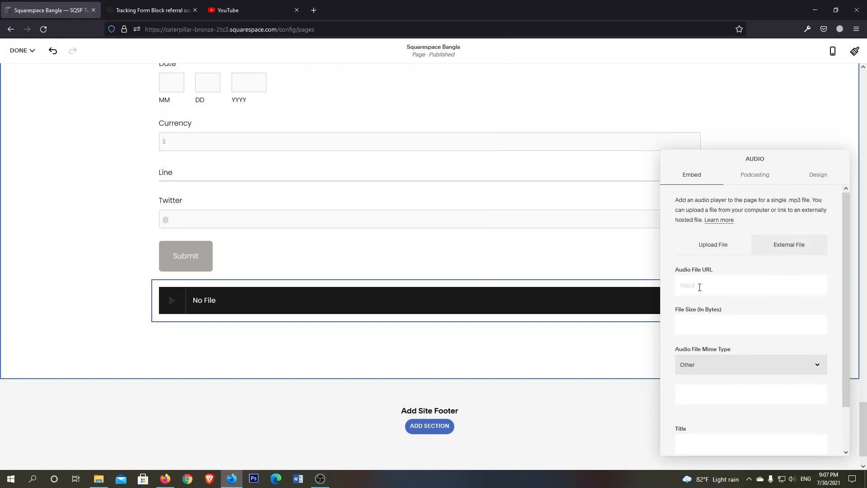
pyautogui.scroll(-1, 713, 291)
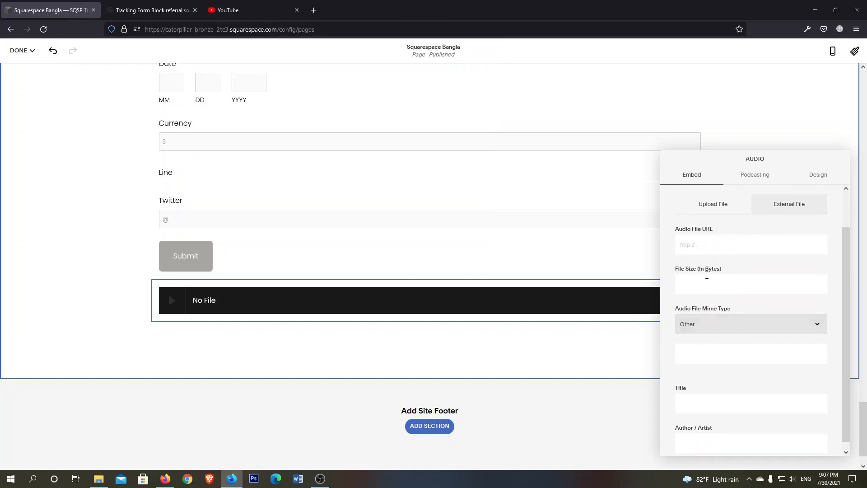
pyautogui.scroll(-1, 770, 285)
pyautogui.click(704, 321)
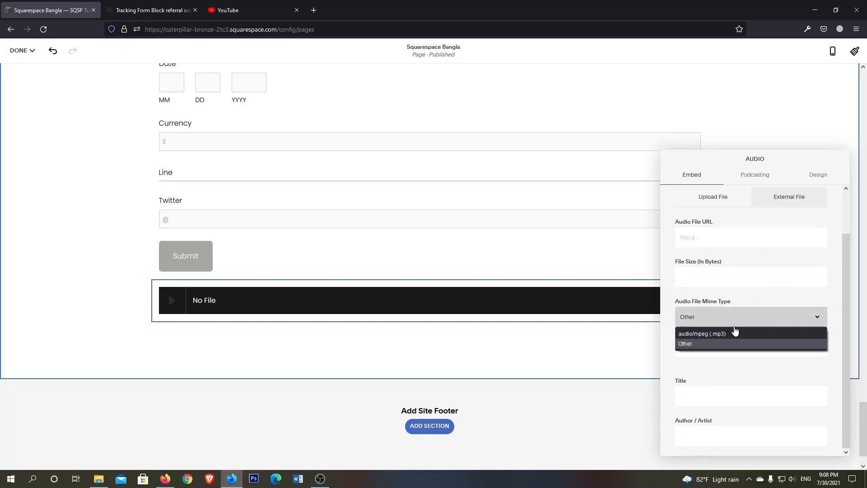
pyautogui.click(736, 340)
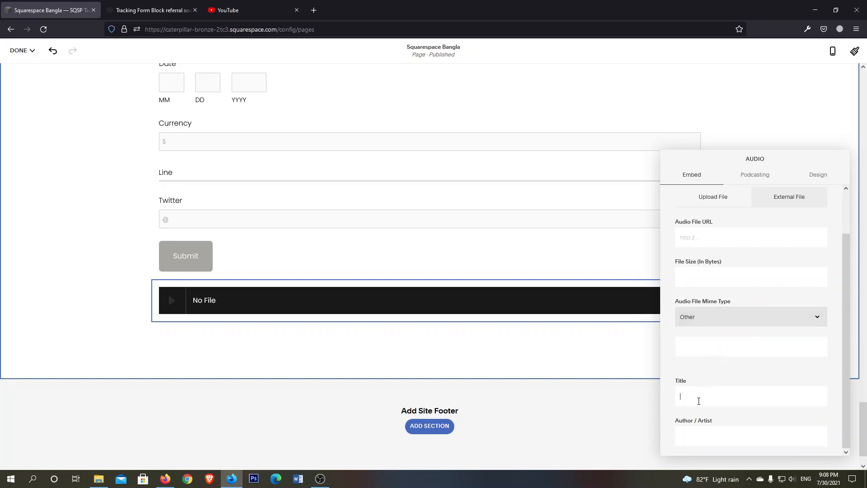
pyautogui.scroll(1, 750, 319)
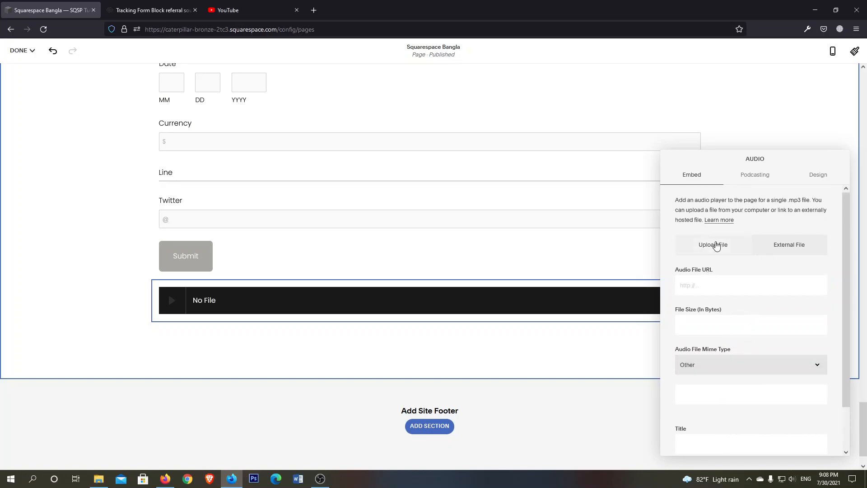
pyautogui.click(713, 246)
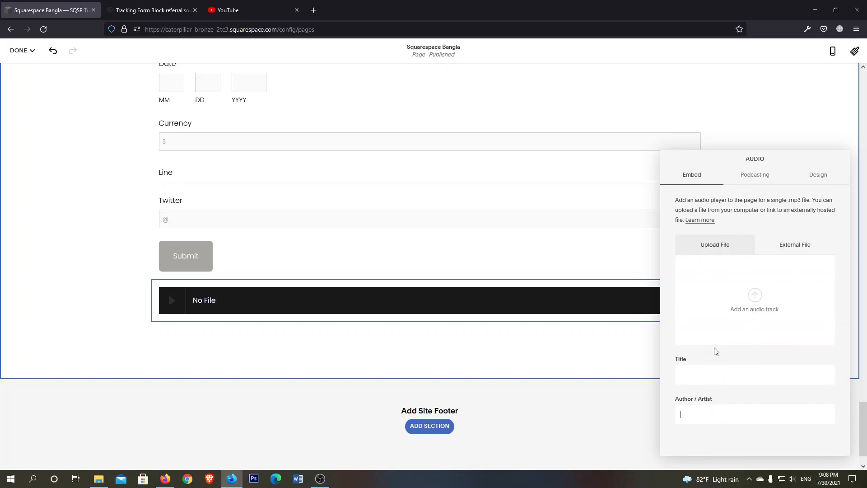
# Examine the Audio block's podcasting settings, from episode note and episode type to season number, episode number, duration and analytics URL
pyautogui.click(755, 177)
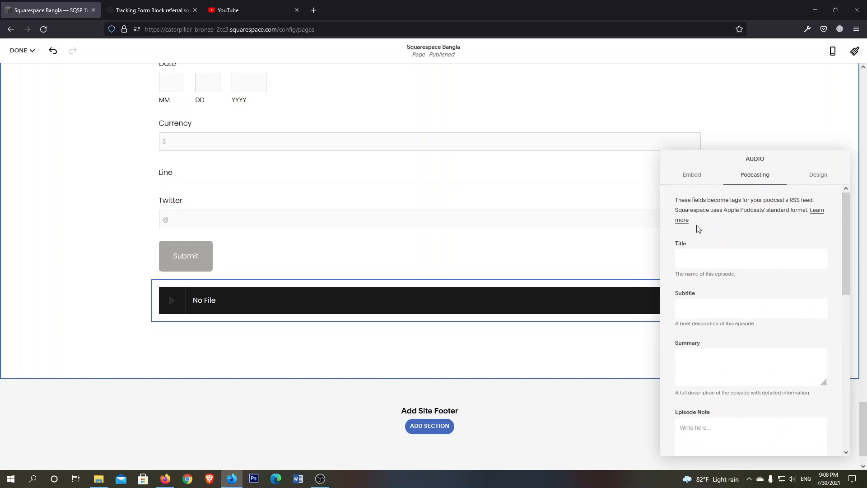
pyautogui.scroll(-3, 758, 306)
pyautogui.click(725, 274)
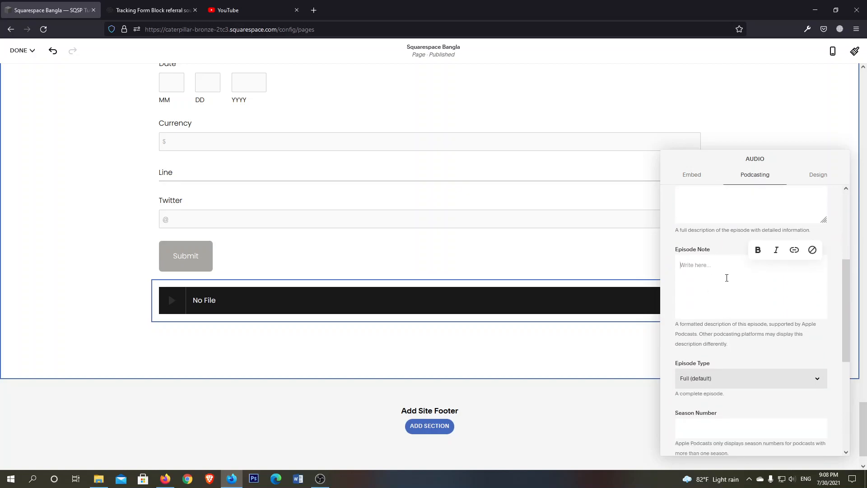
pyautogui.click(735, 380)
pyautogui.click(758, 299)
pyautogui.scroll(-3, 711, 428)
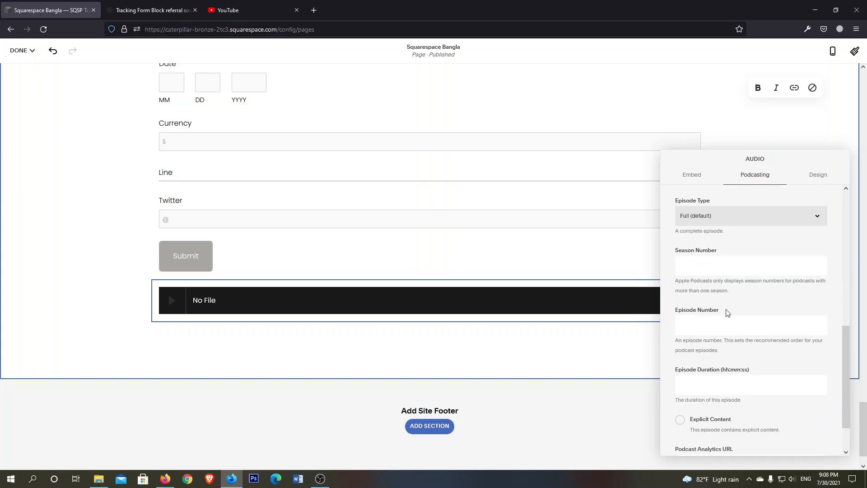
pyautogui.click(717, 262)
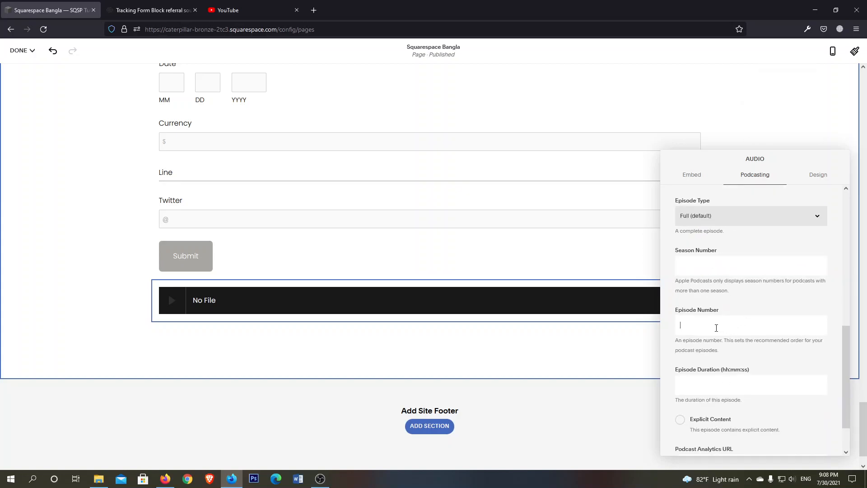
pyautogui.scroll(-2, 716, 332)
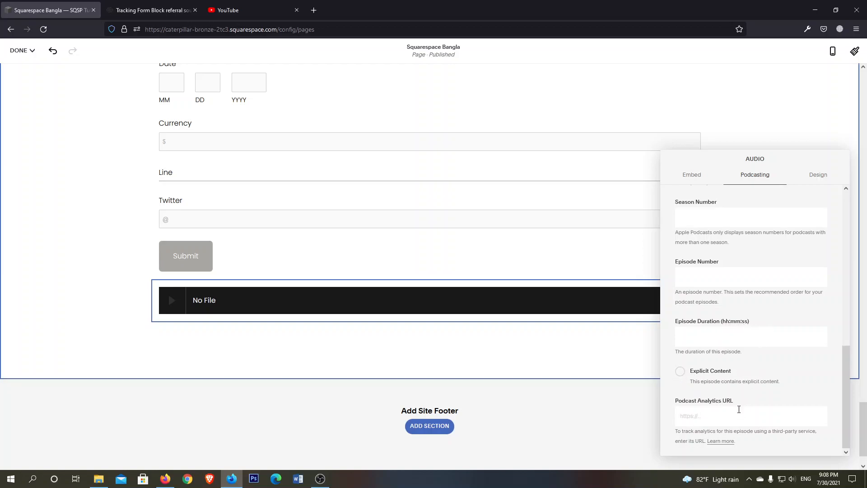
pyautogui.scroll(1, 767, 393)
pyautogui.scroll(-1, 752, 412)
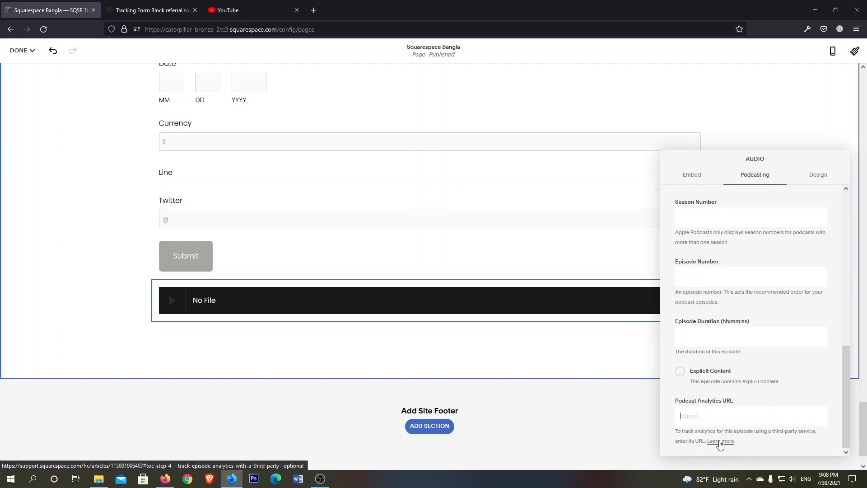
# Try to open the help article on podcast analytics, stay on the page, and glance at the Form Block referral sources article
pyautogui.click(720, 441)
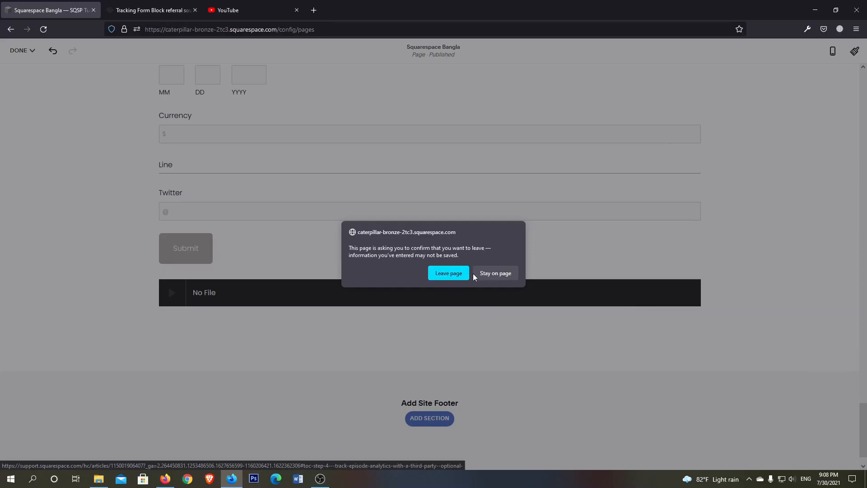
pyautogui.click(493, 274)
pyautogui.click(149, 9)
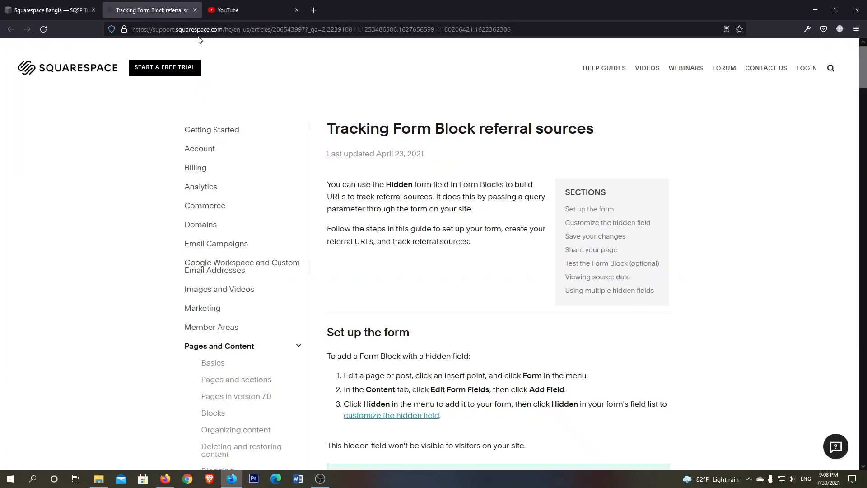
pyautogui.scroll(-11, 428, 219)
pyautogui.scroll(7, 457, 217)
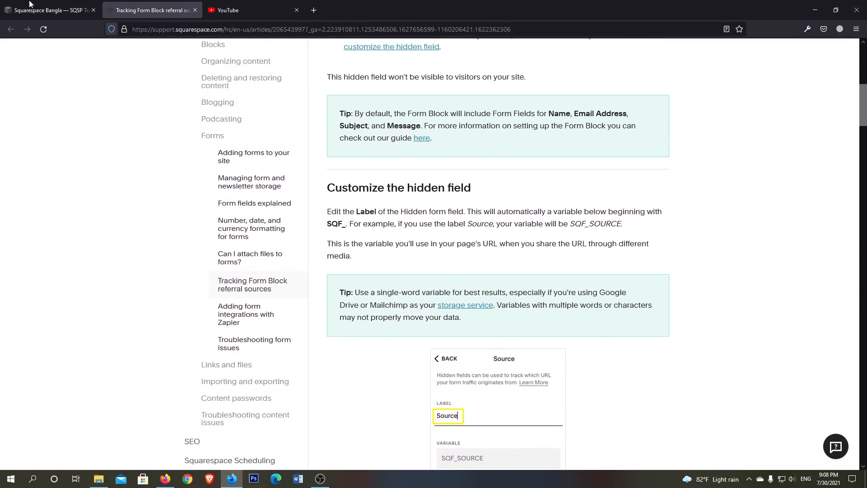
pyautogui.click(56, 9)
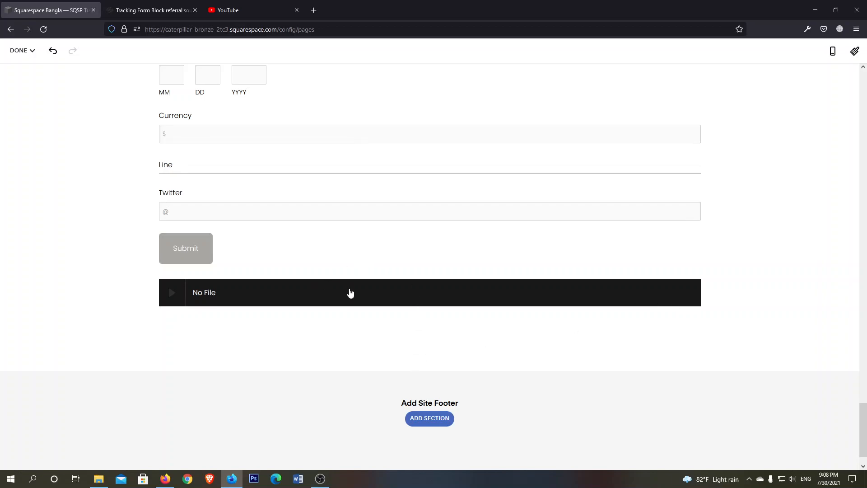
# Save the changes to the Squarespace Bangla page
pyautogui.scroll(-1, 427, 269)
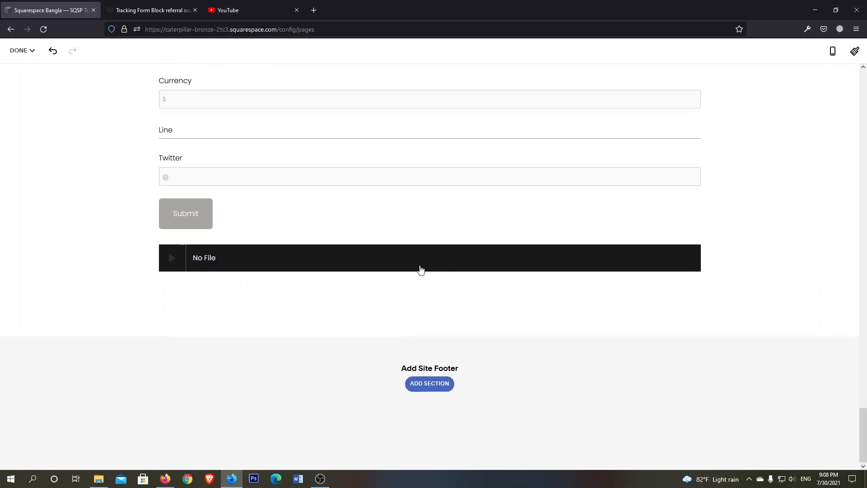
pyautogui.scroll(5, 379, 252)
pyautogui.scroll(-3, 333, 238)
pyautogui.moveTo(22, 50)
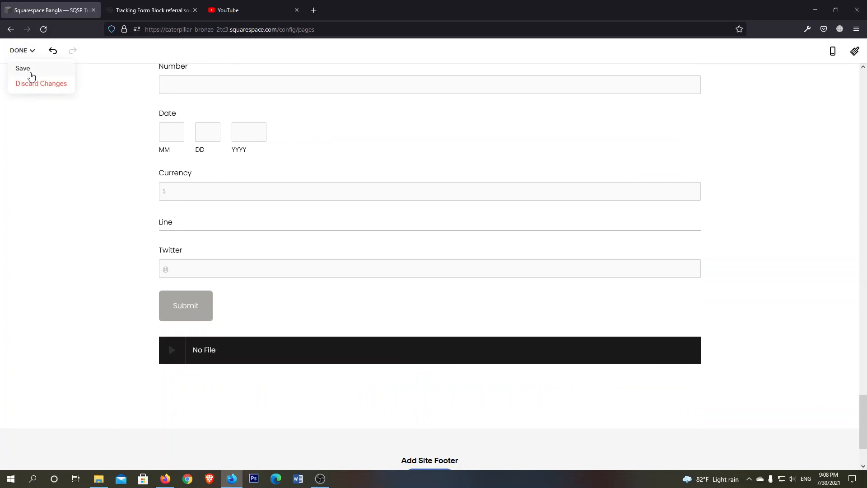
pyautogui.click(23, 69)
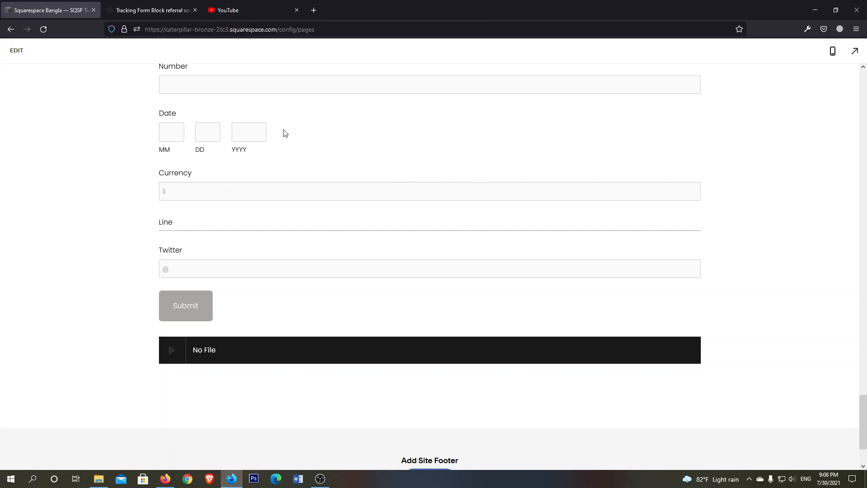
# Reload the site editor, confirming leaving the page, and check the computer's network connection
pyautogui.scroll(-3, 288, 131)
pyautogui.scroll(10, 358, 190)
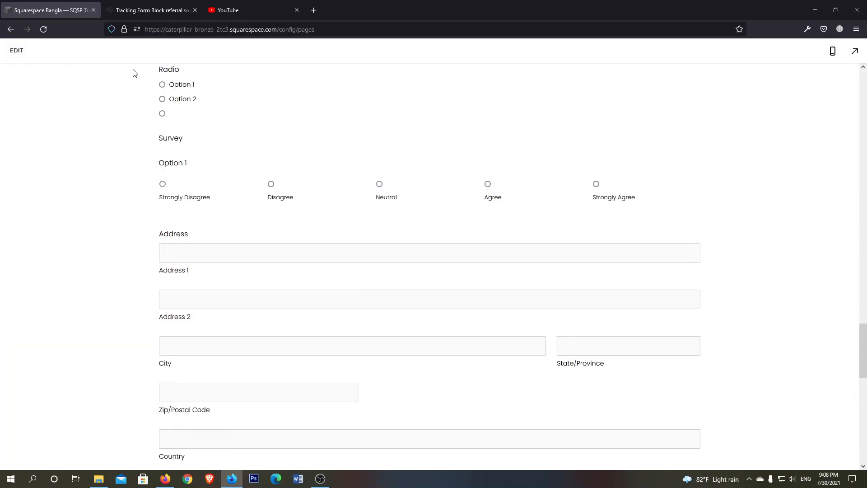
pyautogui.click(44, 30)
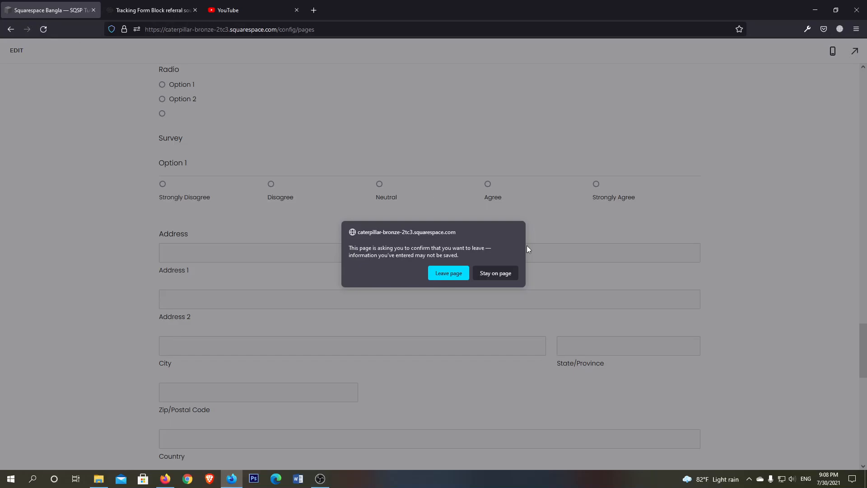
pyautogui.click(450, 274)
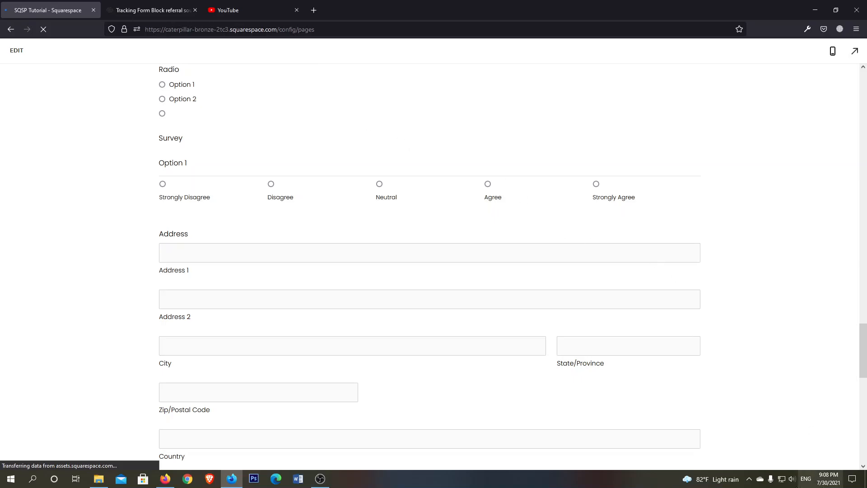
pyautogui.click(782, 478)
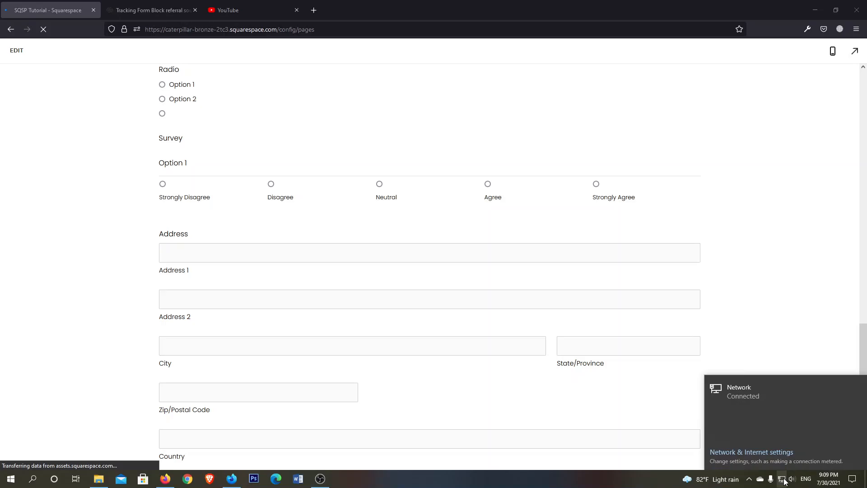
pyautogui.click(784, 479)
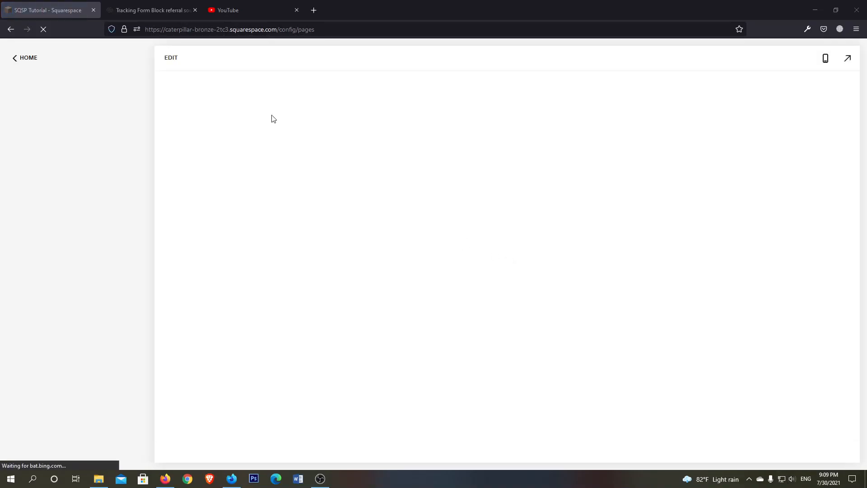
# Reopen the Squarespace Bangla page for editing and open the settings of the Audio block below the form
pyautogui.click(169, 60)
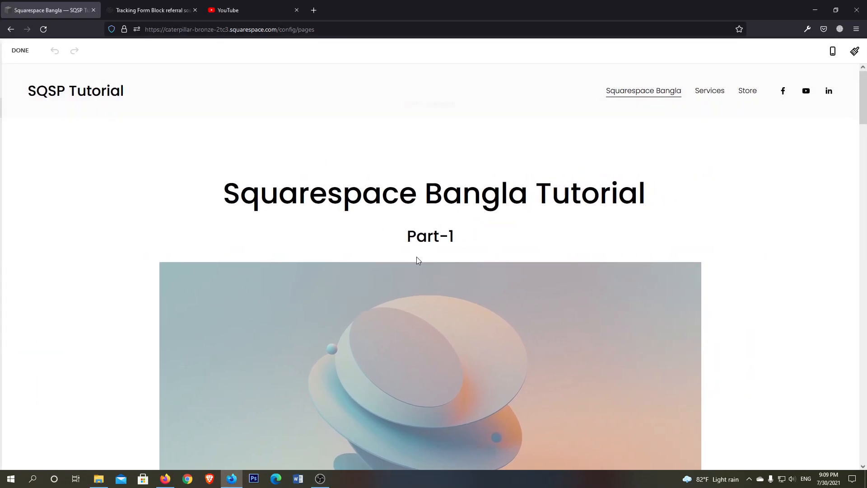
pyautogui.scroll(-15, 417, 261)
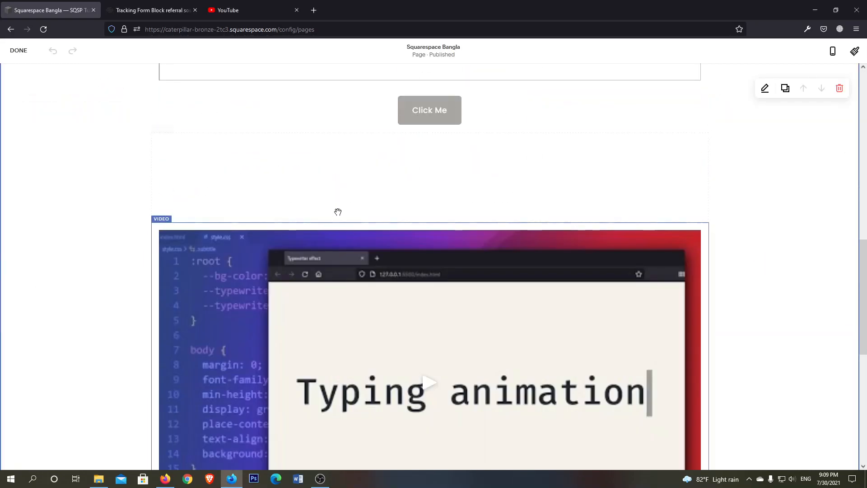
pyautogui.scroll(-15, 394, 232)
pyautogui.scroll(-15, 400, 232)
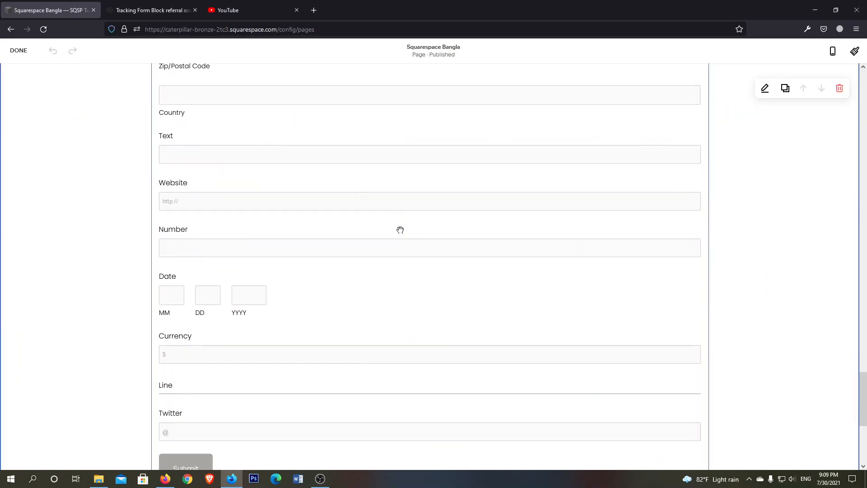
pyautogui.click(419, 265)
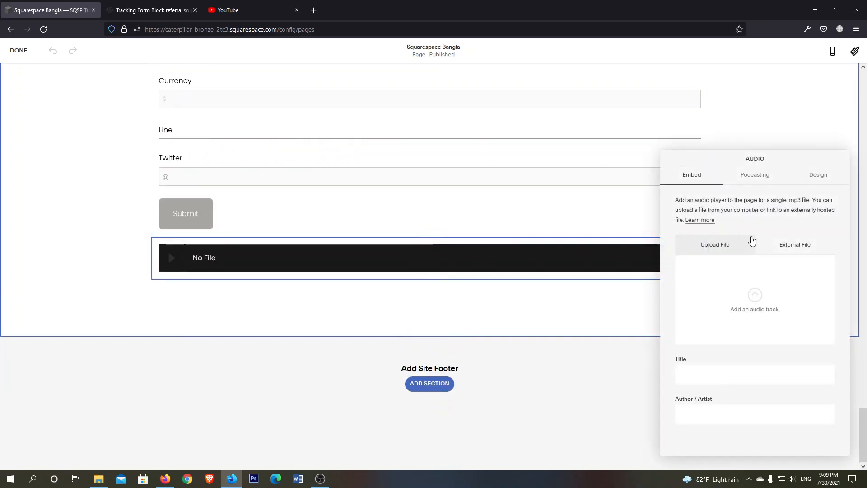
# Review the Audio block's podcasting fields and enable Show Download Link in its design settings
pyautogui.click(756, 178)
pyautogui.scroll(-5, 783, 270)
pyautogui.scroll(-2, 783, 270)
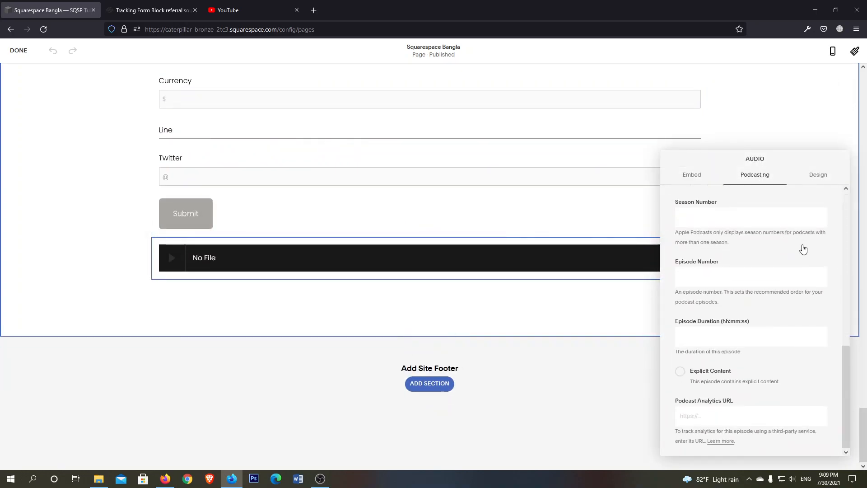
pyautogui.click(828, 178)
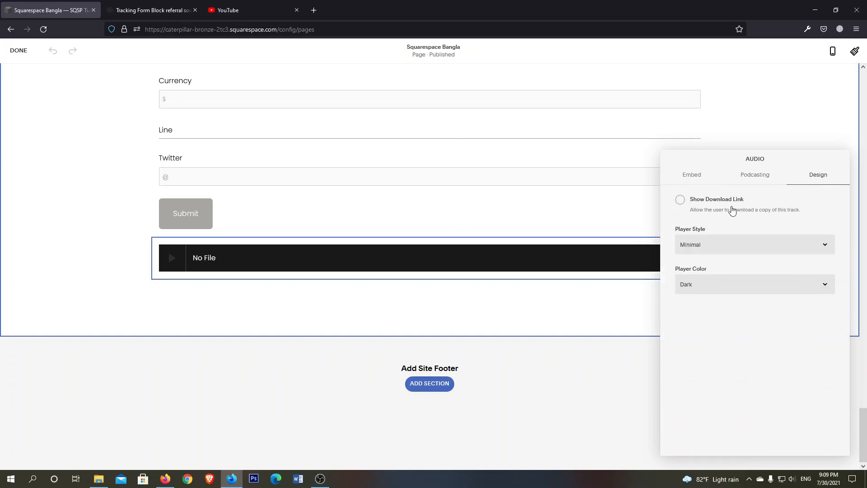
pyautogui.click(680, 202)
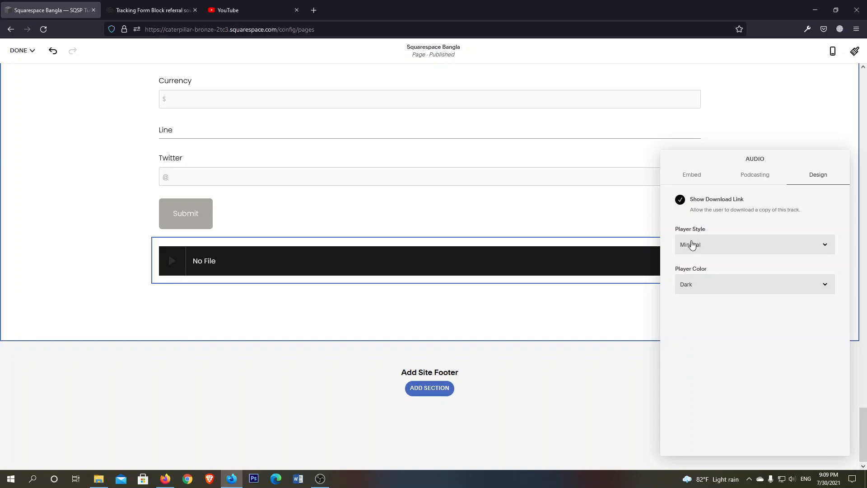
# Try the Classic player style on the Audio block, then switch it back to Minimal
pyautogui.click(790, 248)
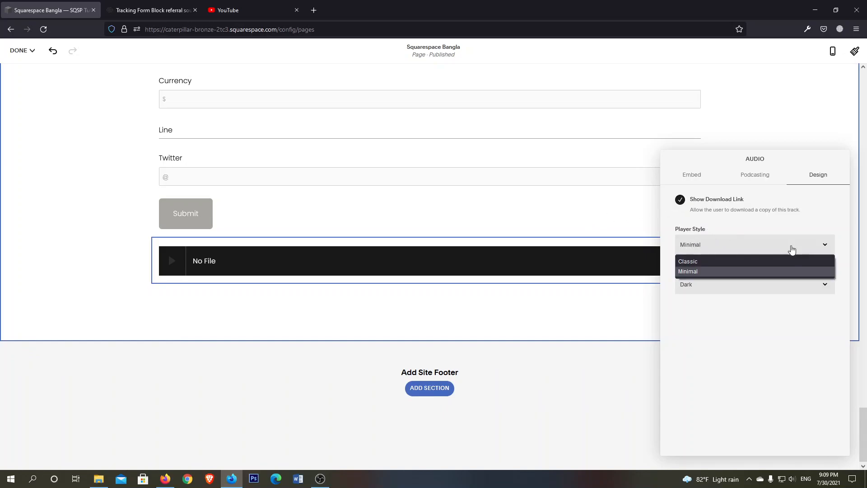
pyautogui.click(721, 265)
pyautogui.click(716, 253)
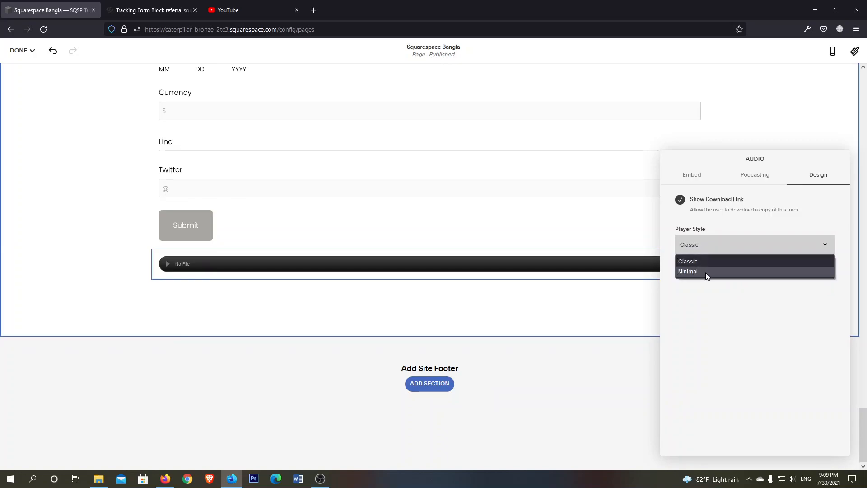
pyautogui.click(741, 273)
# Change the Audio block's player color to the light option and close its settings
pyautogui.click(719, 283)
pyautogui.click(718, 300)
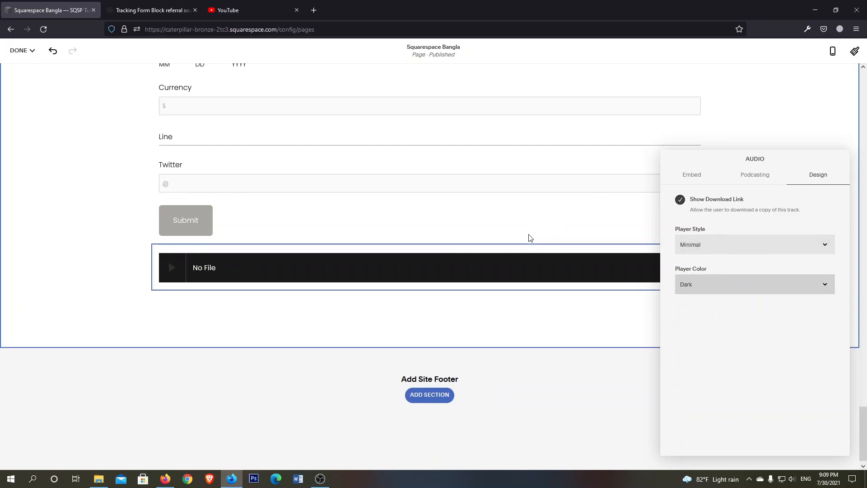
pyautogui.click(536, 199)
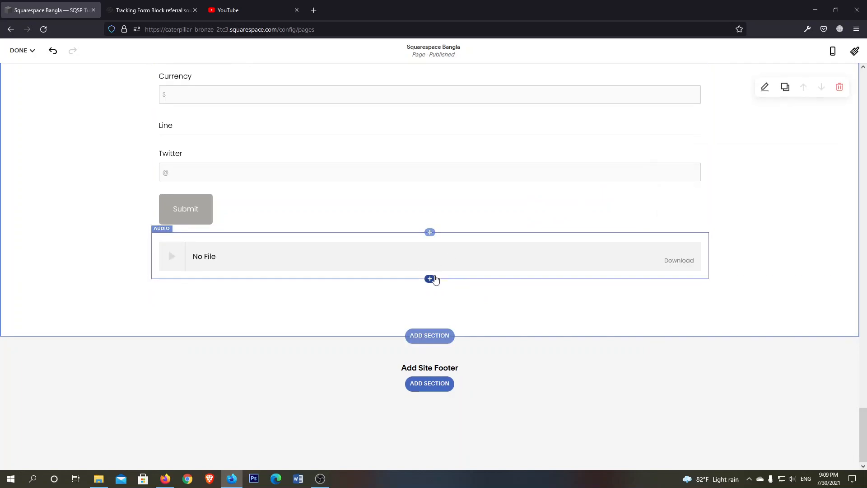
# Add a Line block directly below the Audio block
pyautogui.click(431, 279)
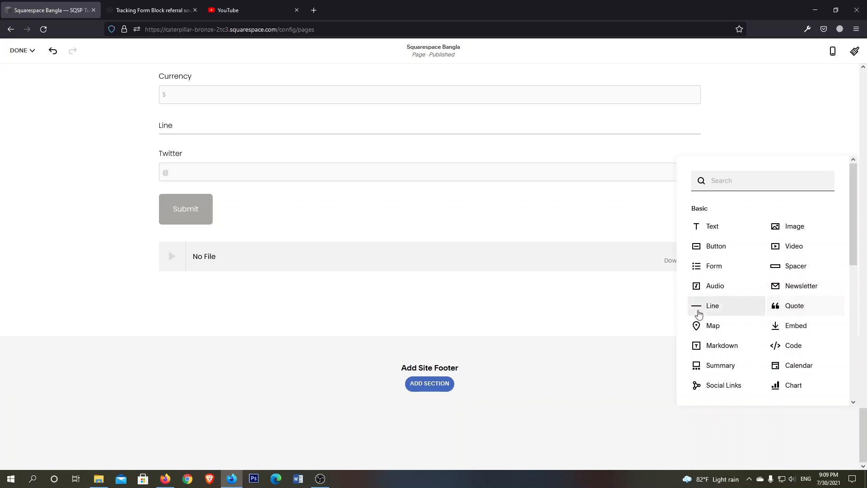
pyautogui.scroll(-1, 716, 298)
pyautogui.click(712, 266)
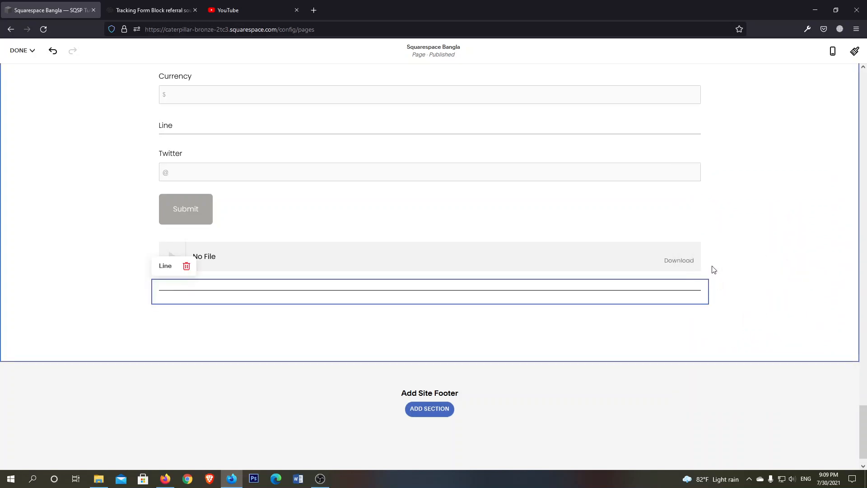
# Add a Quote block below the line and review its quote and source text fields
pyautogui.click(430, 304)
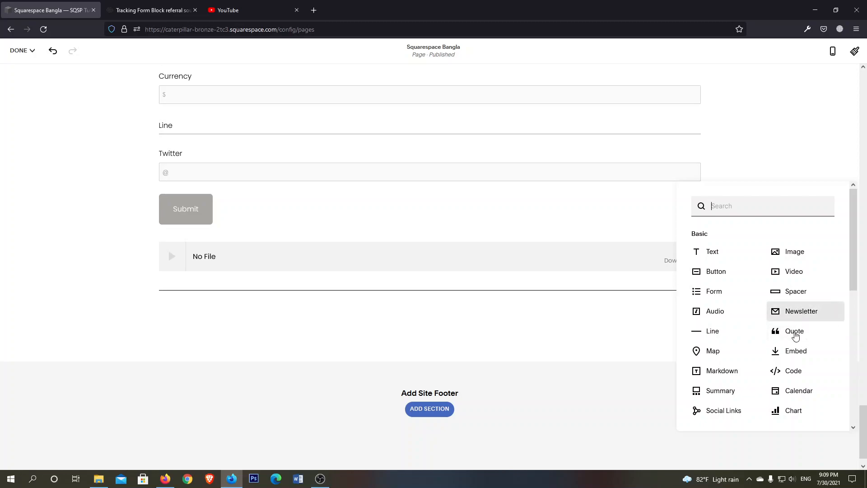
pyautogui.click(794, 332)
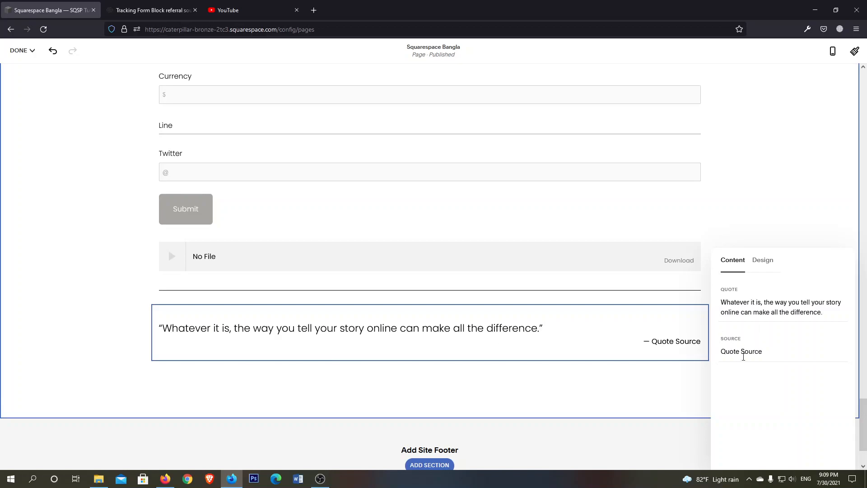
pyautogui.tripleClick(768, 303)
pyautogui.tripleClick(768, 352)
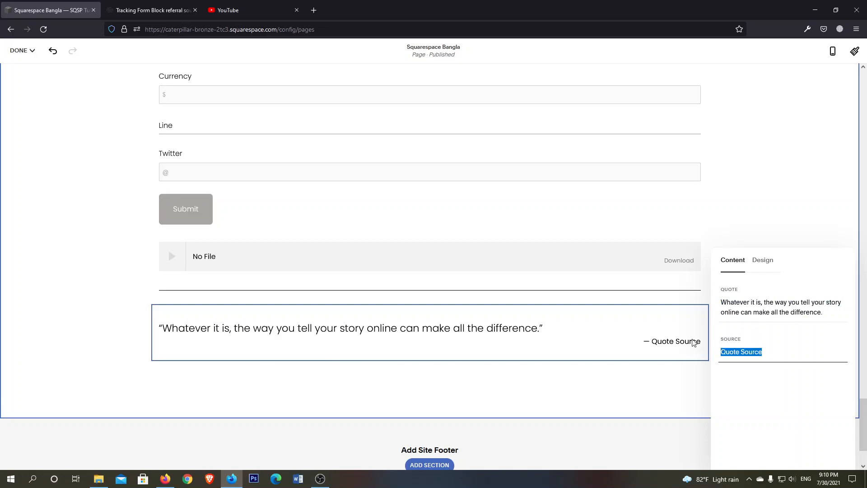
# Try the Fade In animation on the Quote block, then set its animation to Focus In and close the settings
pyautogui.click(767, 264)
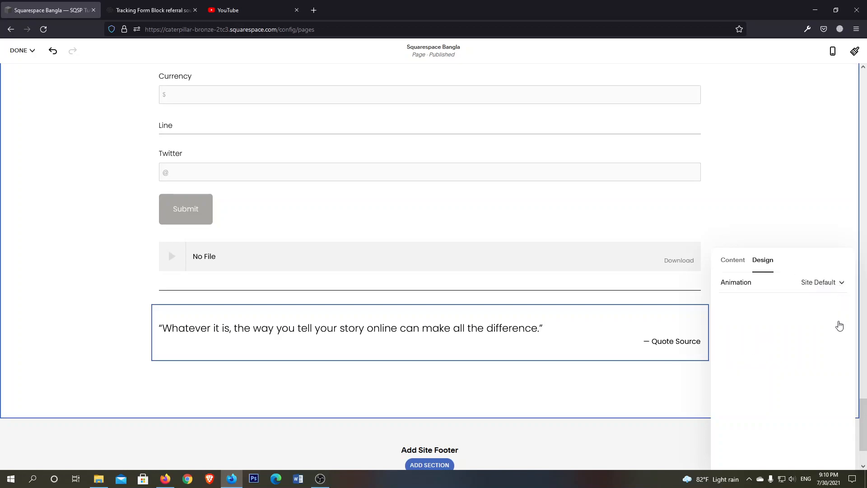
pyautogui.click(838, 282)
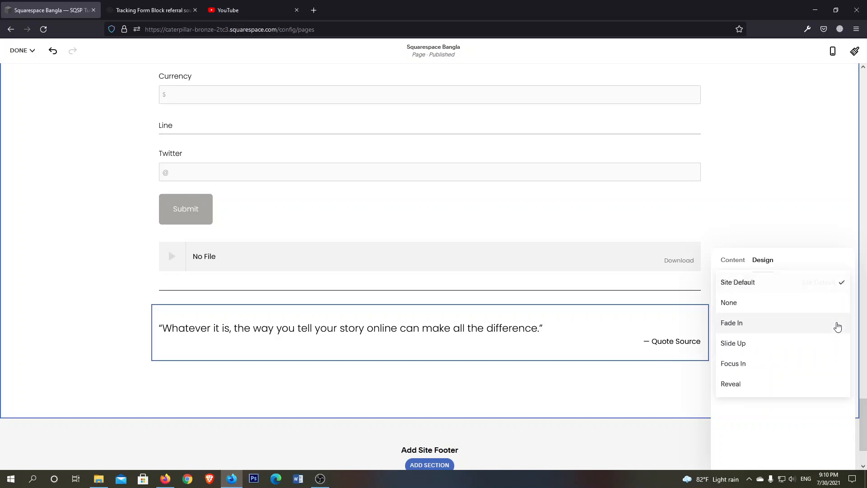
pyautogui.click(758, 323)
pyautogui.click(828, 282)
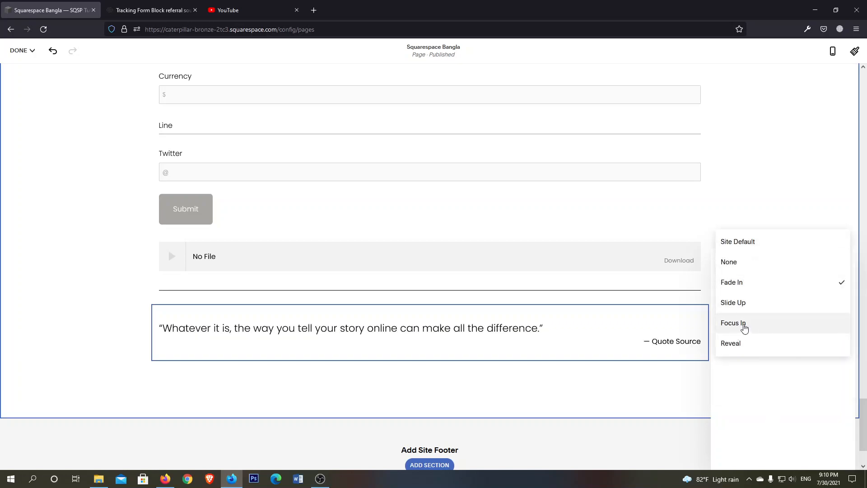
pyautogui.click(743, 323)
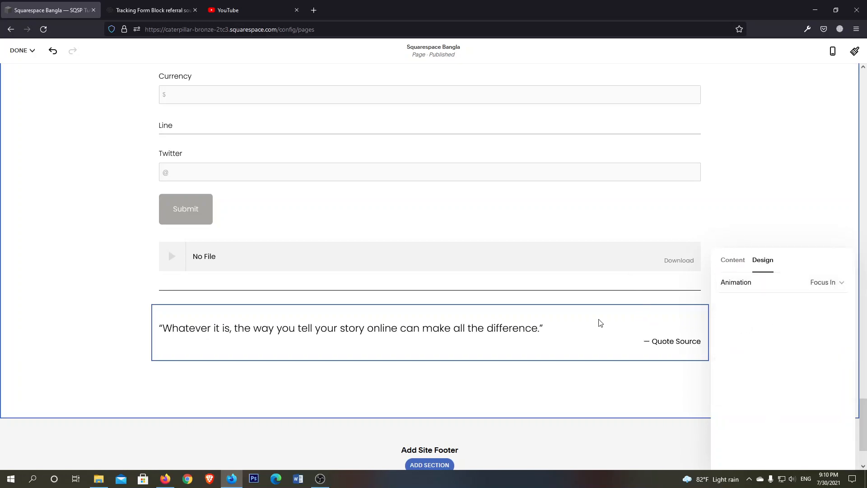
pyautogui.click(566, 261)
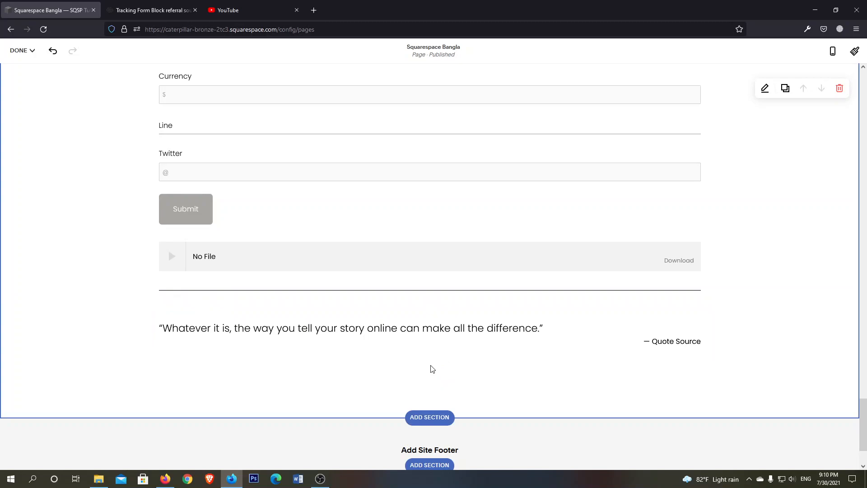
# Browse the blocks available for insertion below the quote, from Basic to Premium, and close the list without adding one
pyautogui.click(430, 360)
pyautogui.scroll(-2, 810, 350)
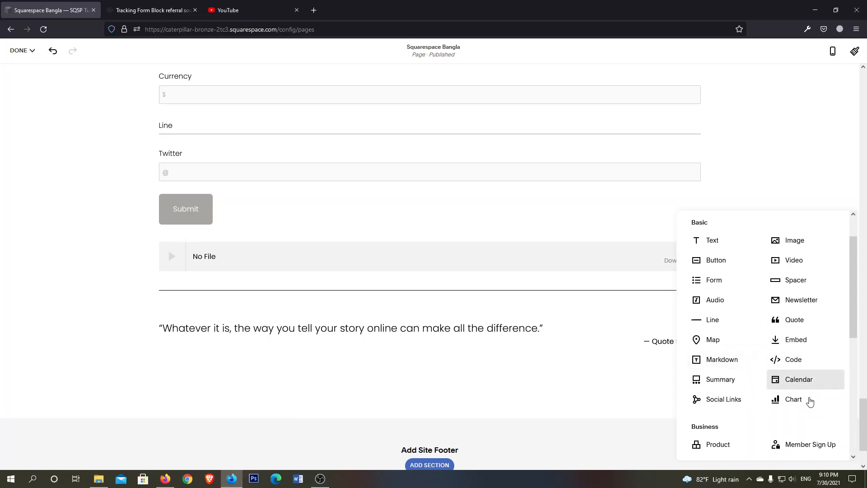
pyautogui.scroll(-5, 699, 294)
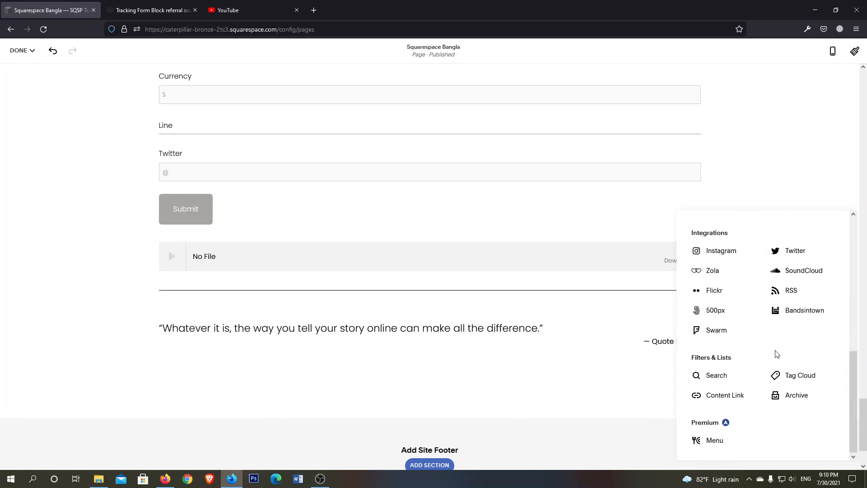
pyautogui.scroll(8, 784, 350)
pyautogui.click(535, 281)
pyautogui.click(527, 255)
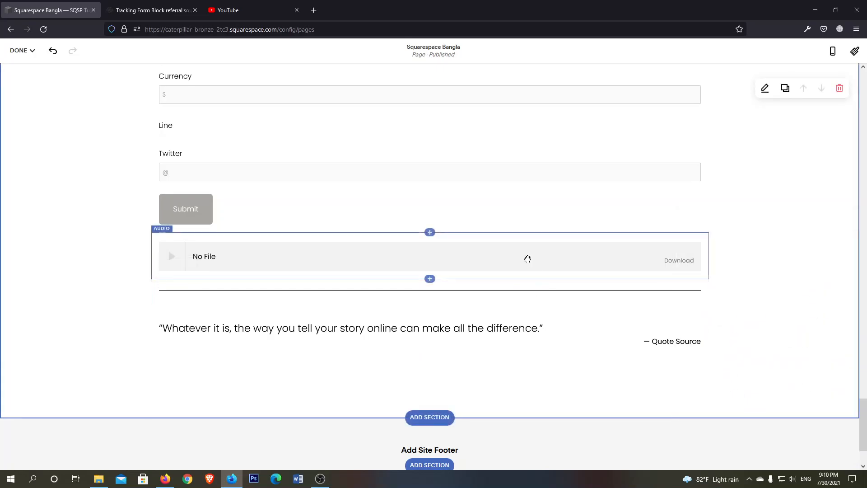